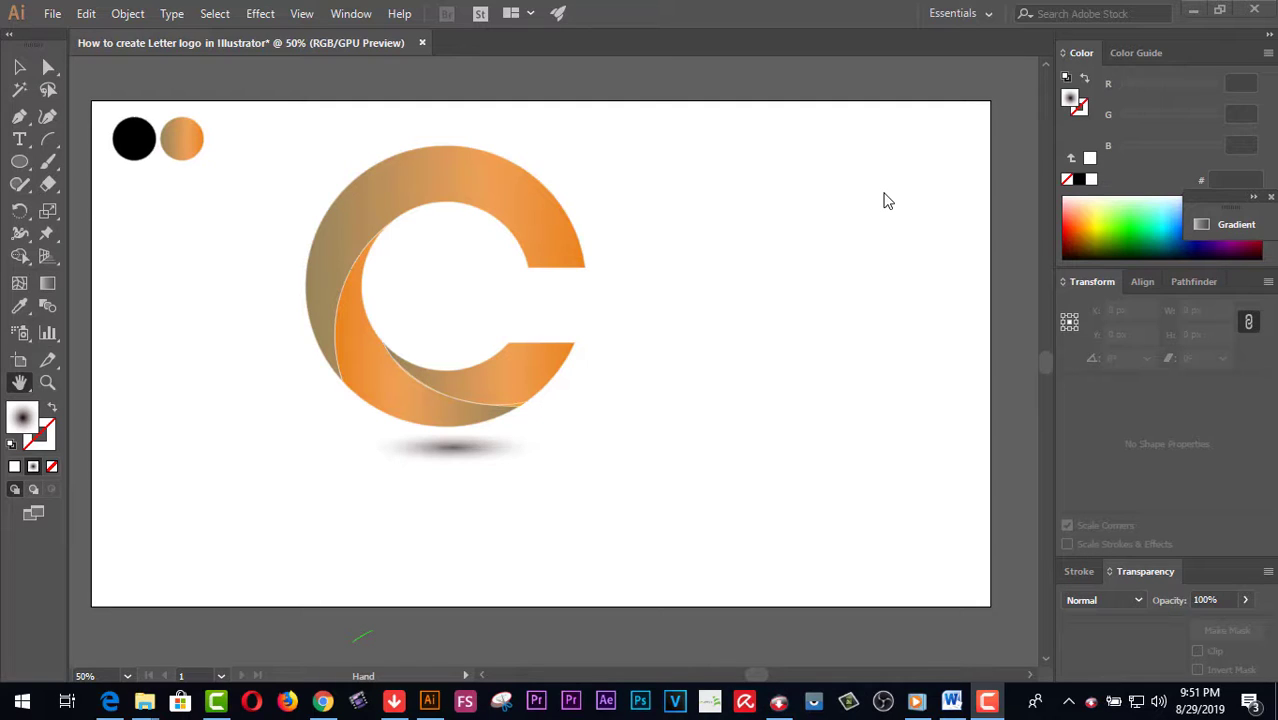
- Switch to Chrome and look through the learning & earning tube channel's videos and playlists on YouTube
click(322, 700)
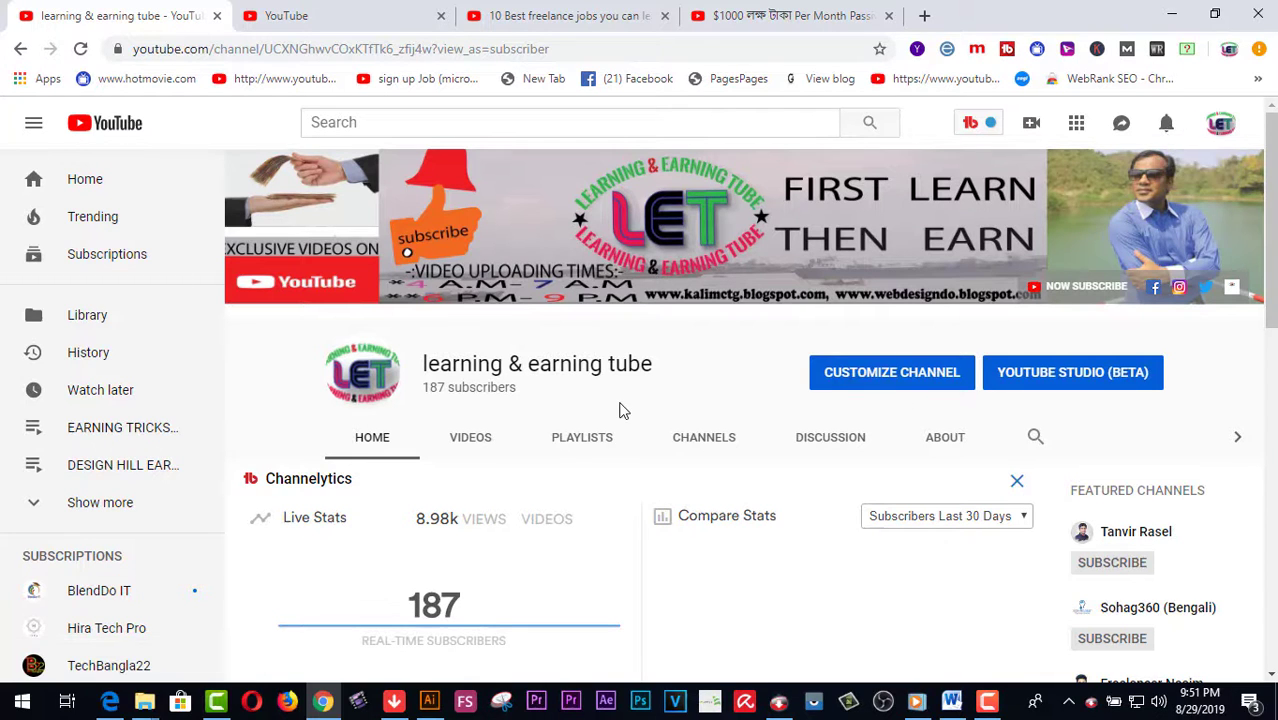
scroll(620, 410, down, 3)
scroll(619, 410, down, 6)
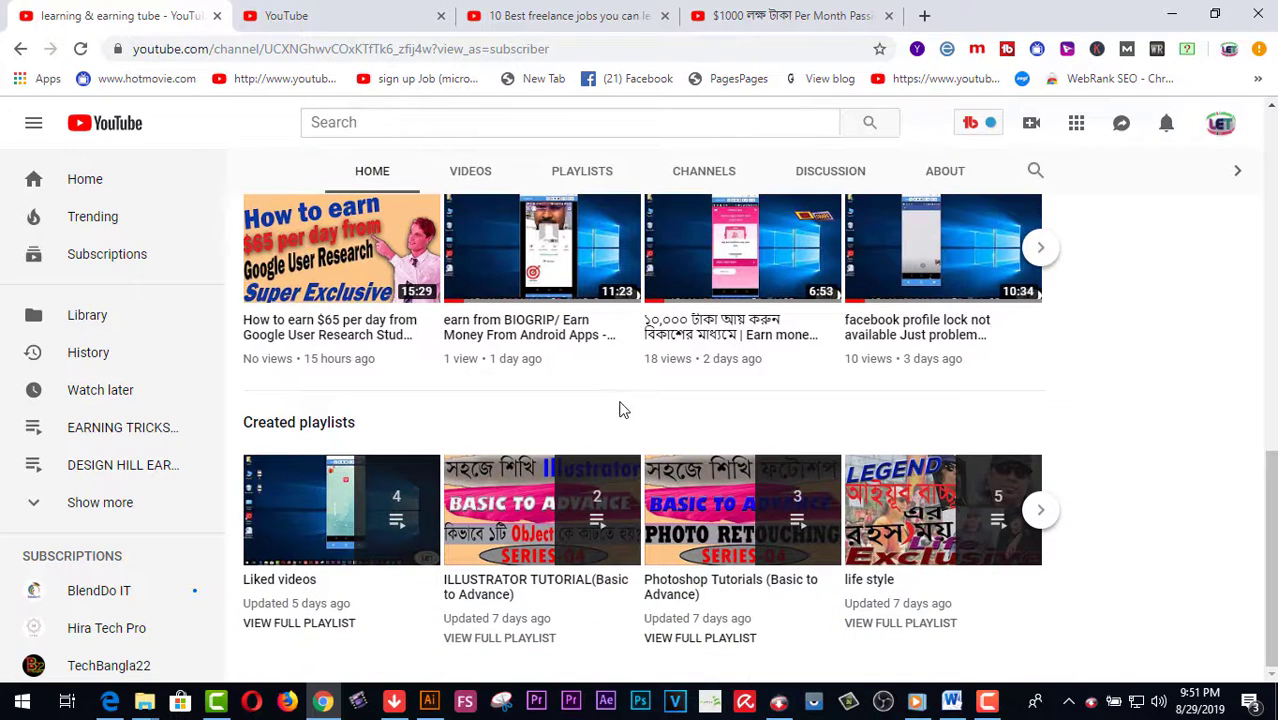
mouse_move(578, 512)
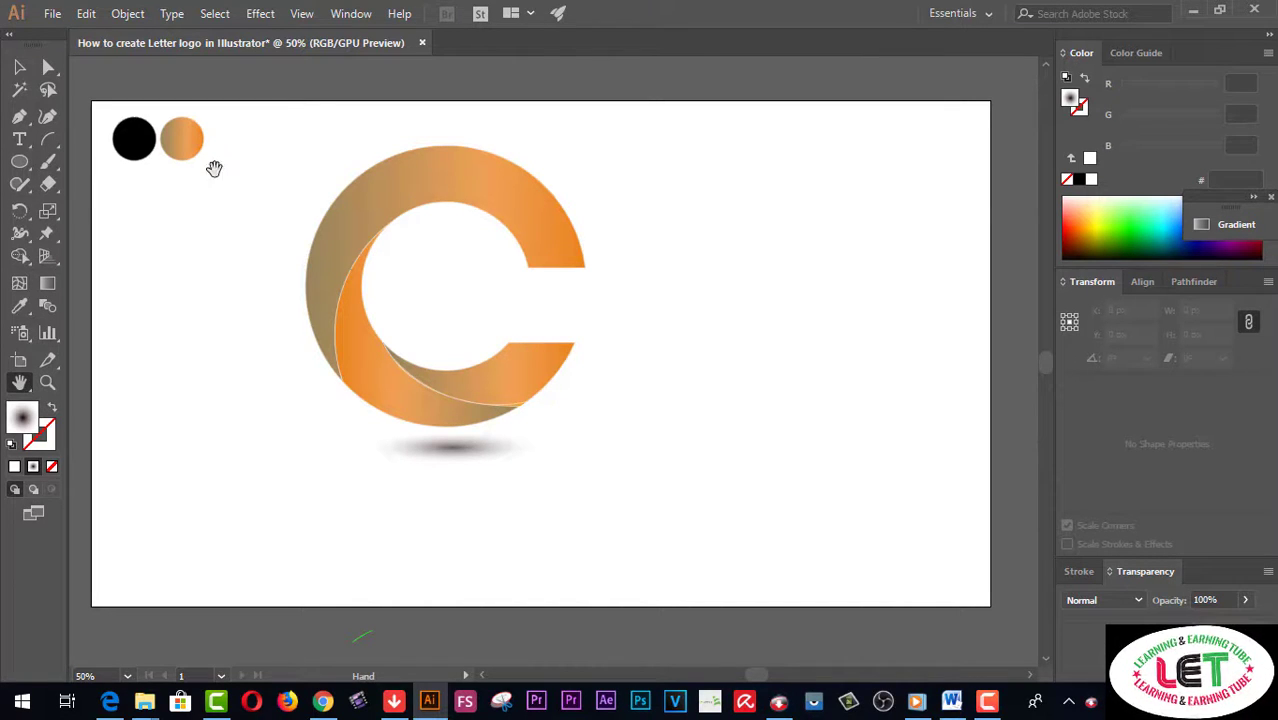
- In Illustrator, create a new 1920 x 1080 px document named "letter LOGO"
click(50, 14)
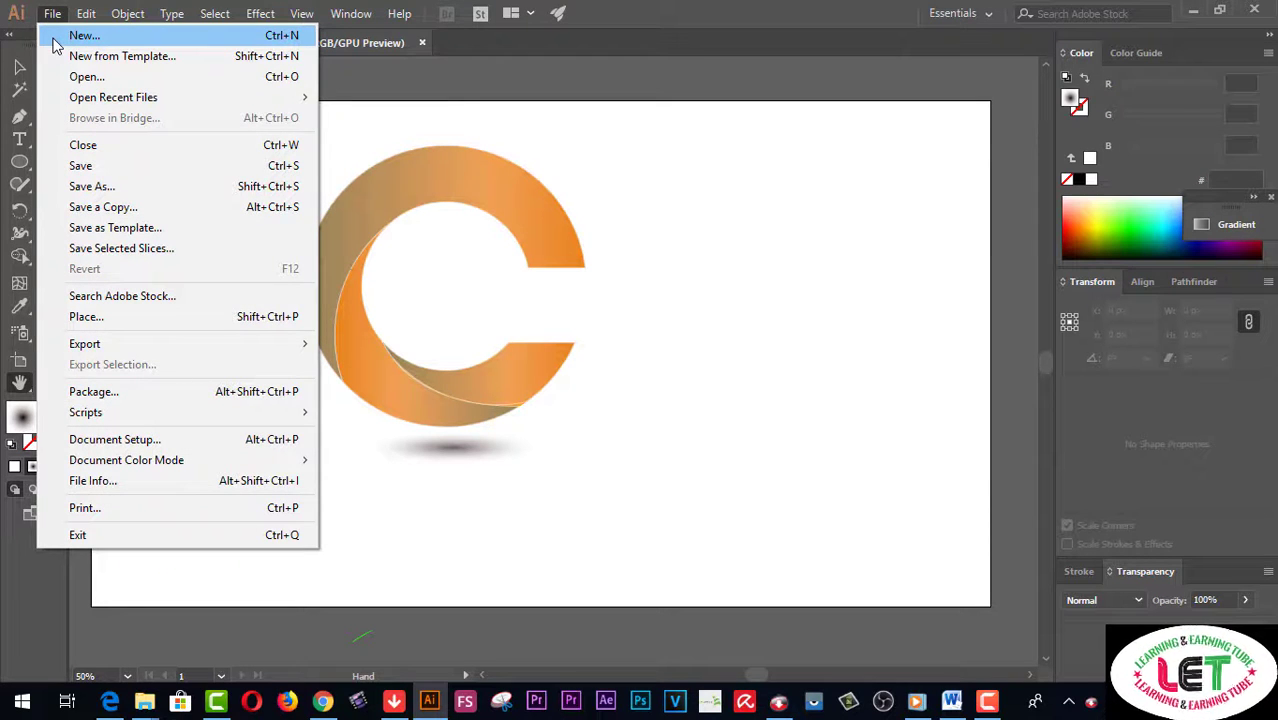
key(Escape)
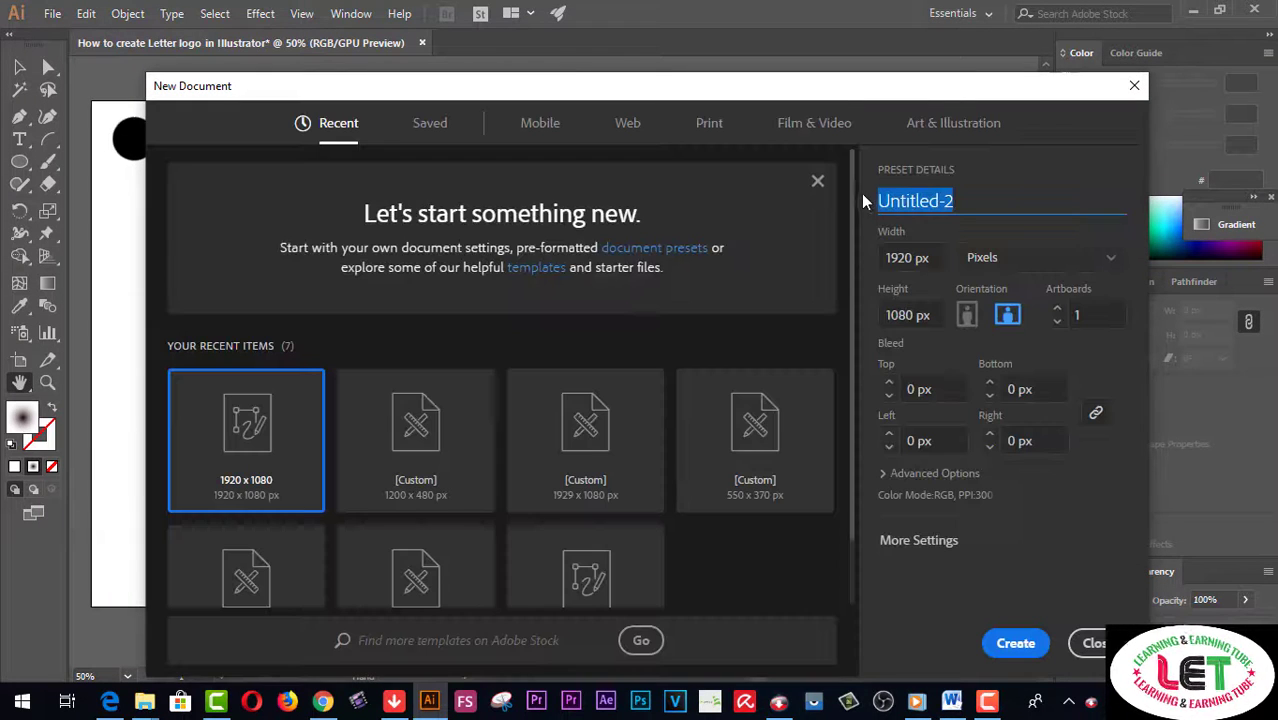
text(lett)
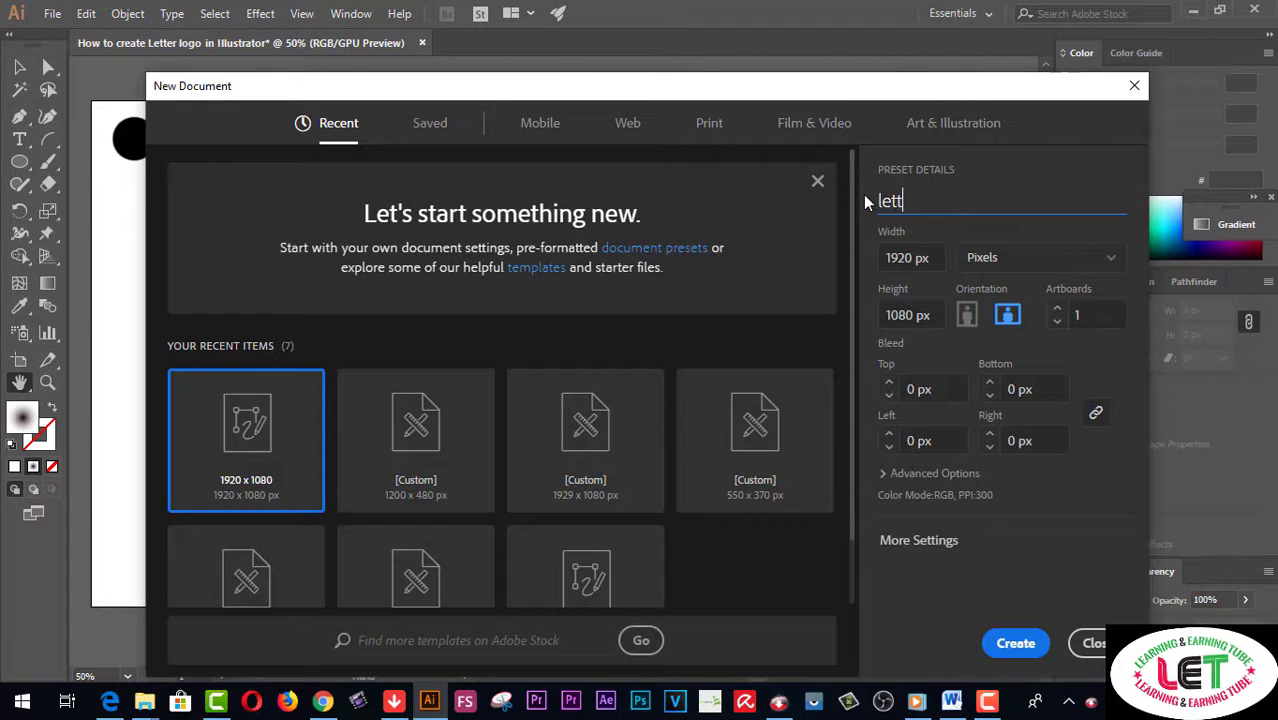
text(er LOGO)
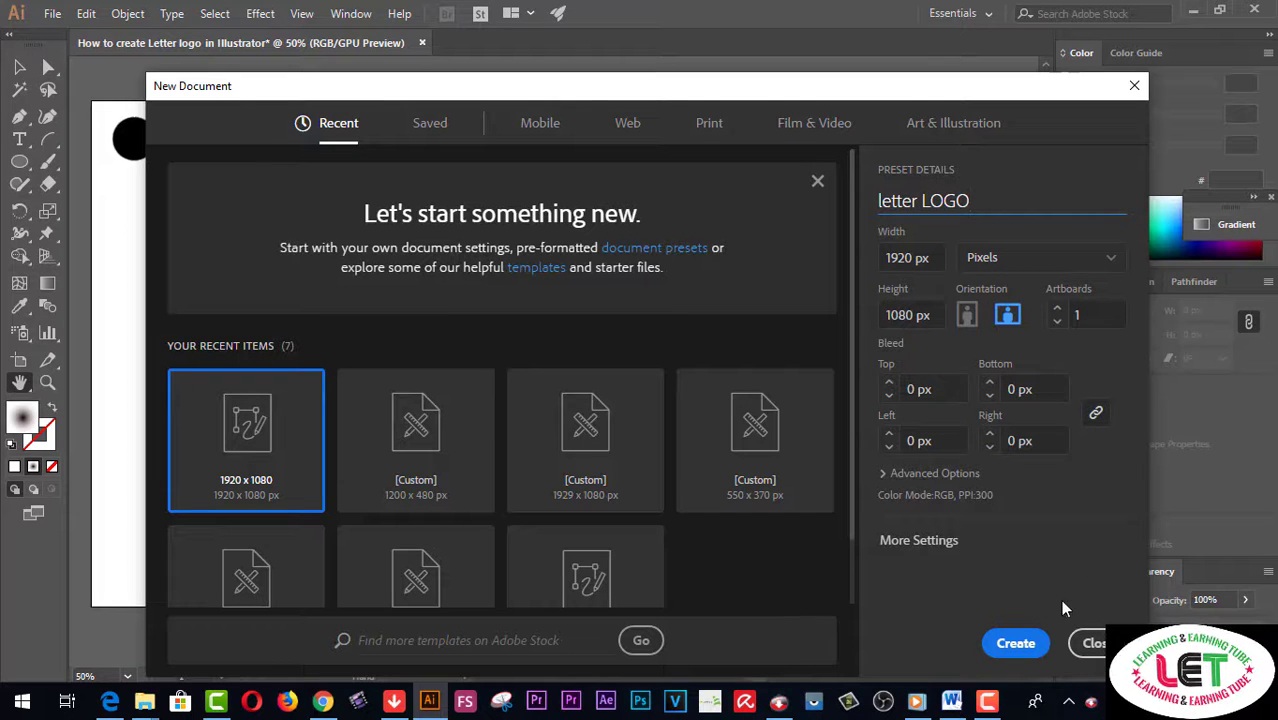
click(1016, 643)
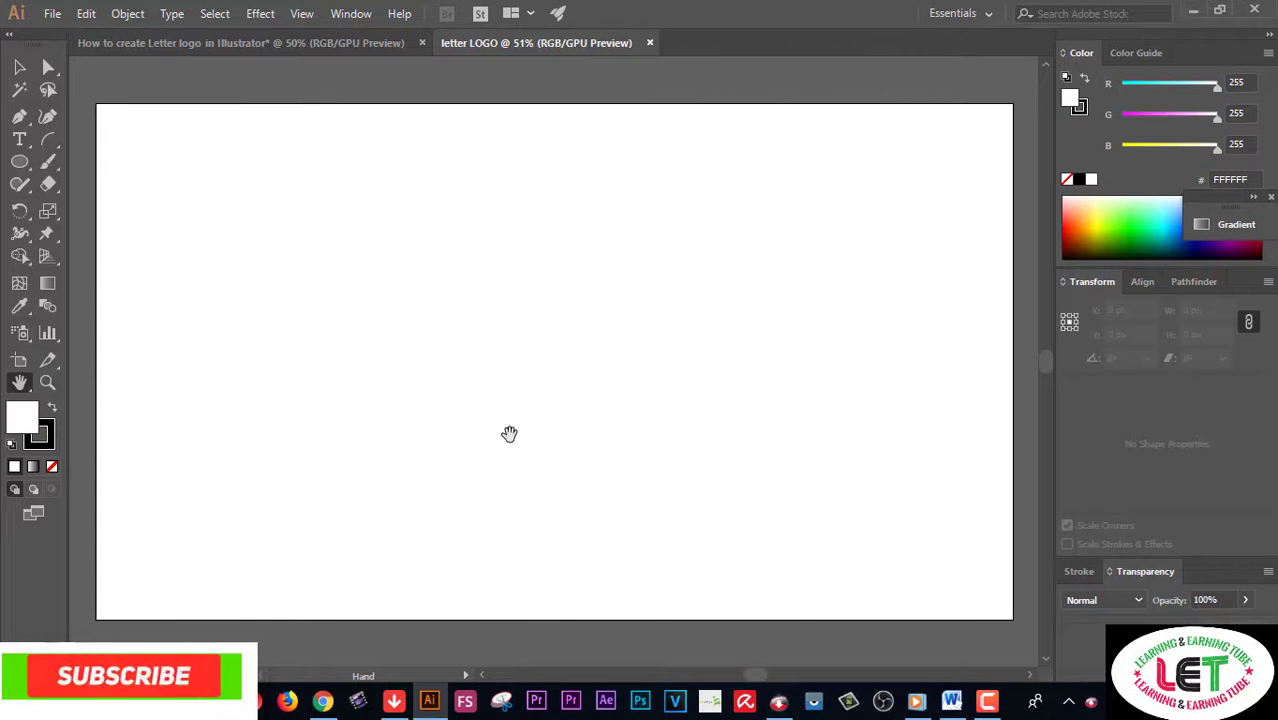
- Copy the finished C logo, its shadow and the two colour circles from the existing logo document into the letter LOGO document
click(369, 44)
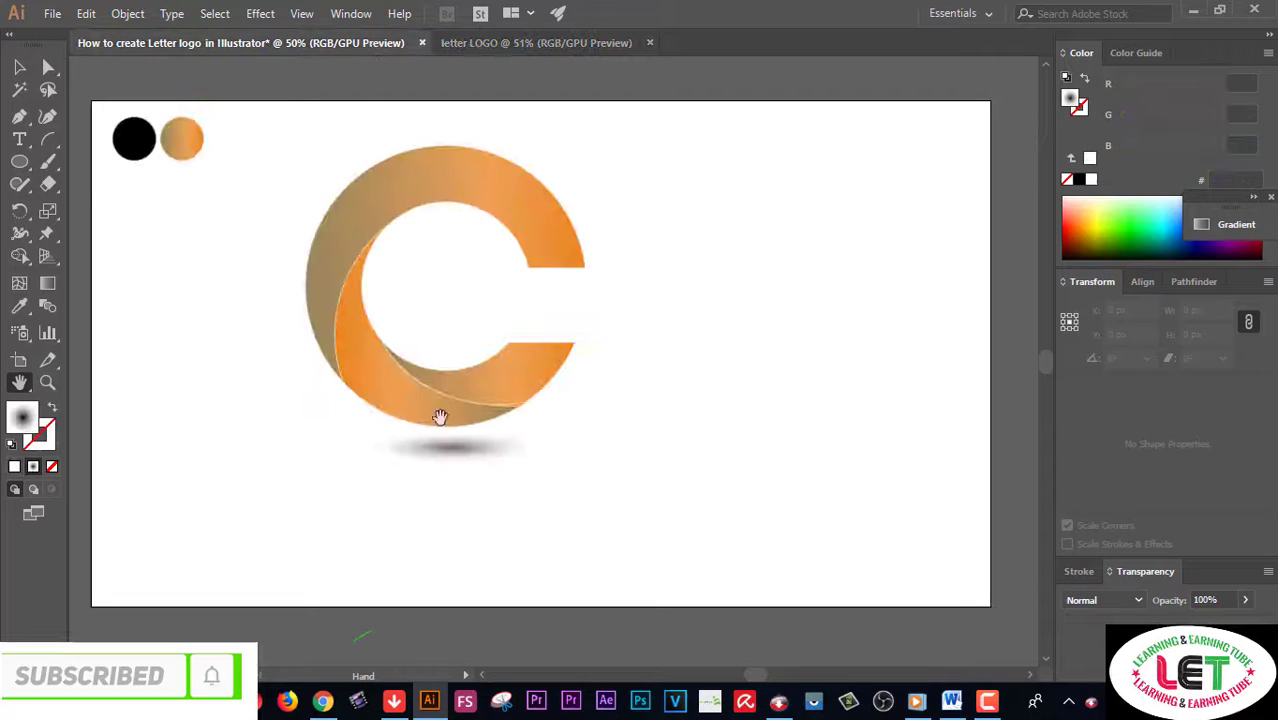
click(22, 67)
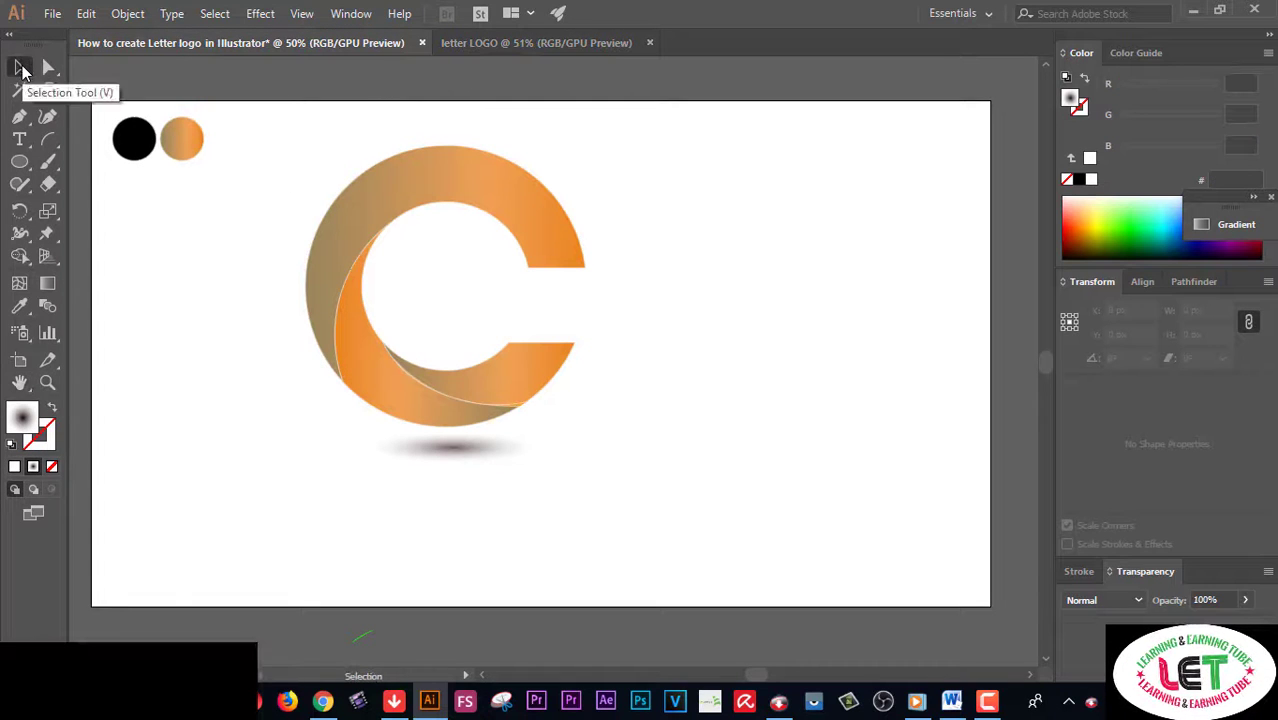
drag(702, 500, 116, 126)
drag(371, 229, 432, 207)
click(626, 492)
- Scale the copied C logo with its shadow down to about 288 px wide and place it in the artboard's lower-left corner
drag(697, 540, 306, 183)
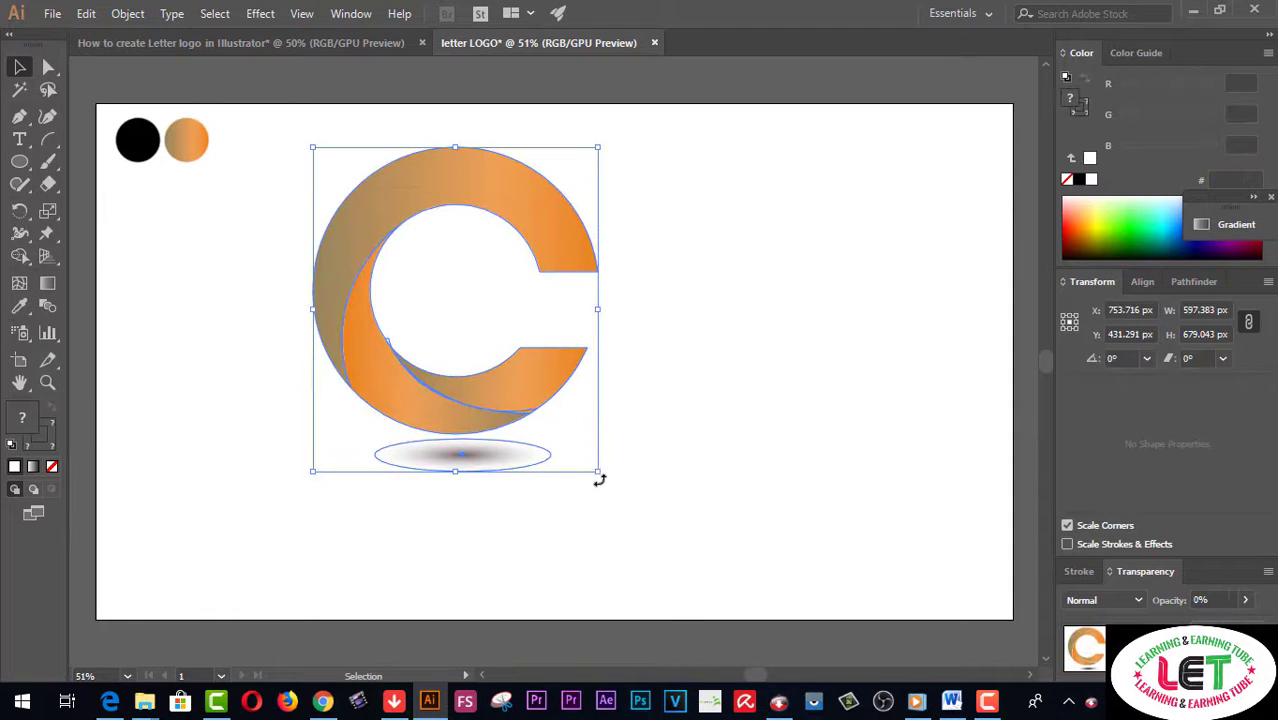
drag(598, 474, 533, 390)
drag(498, 262, 203, 472)
click(350, 477)
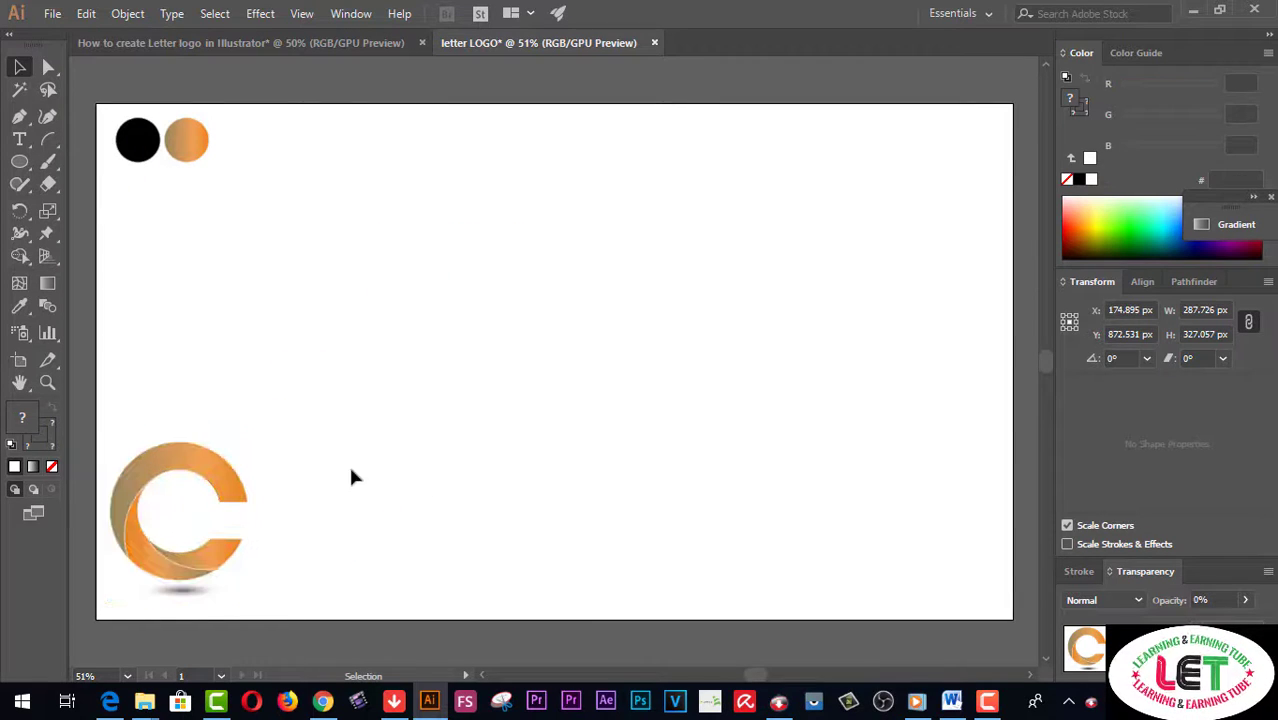
- Draw a circle about 612 px in diameter from its centre, slightly left of the artboard's middle
scroll(283, 495, down, 1)
scroll(283, 495, up, 2)
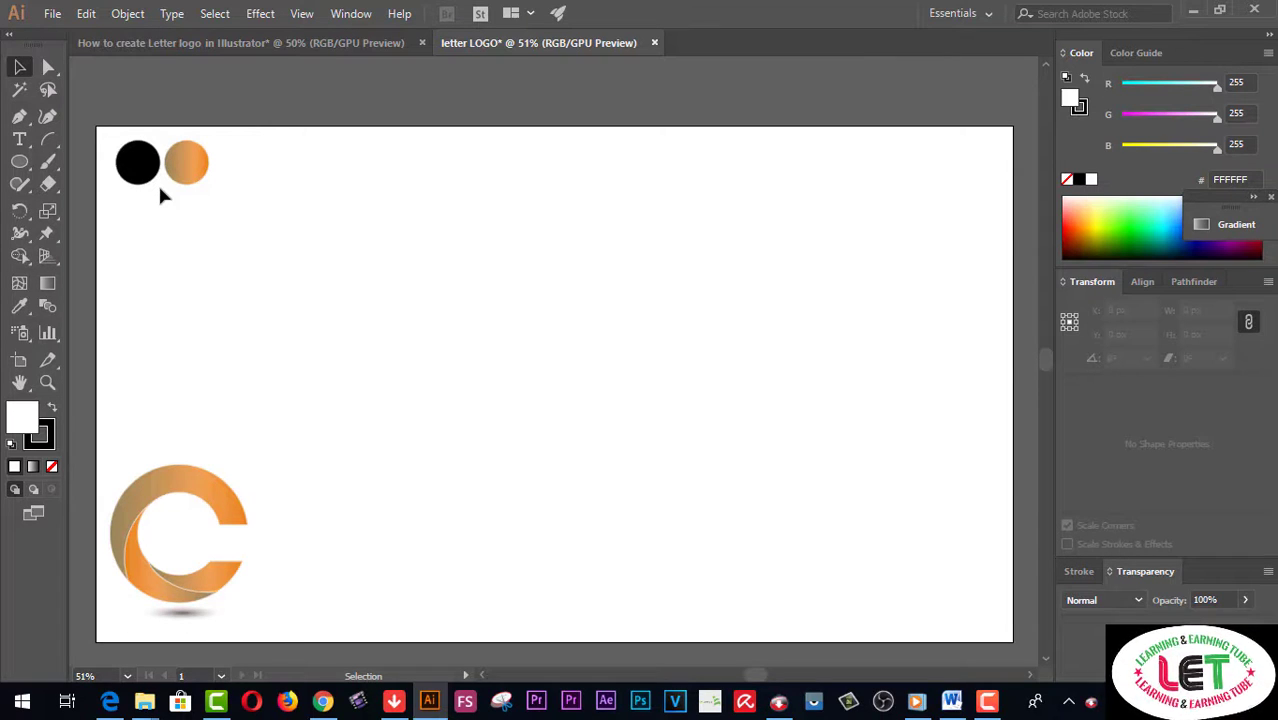
click(19, 161)
click(94, 207)
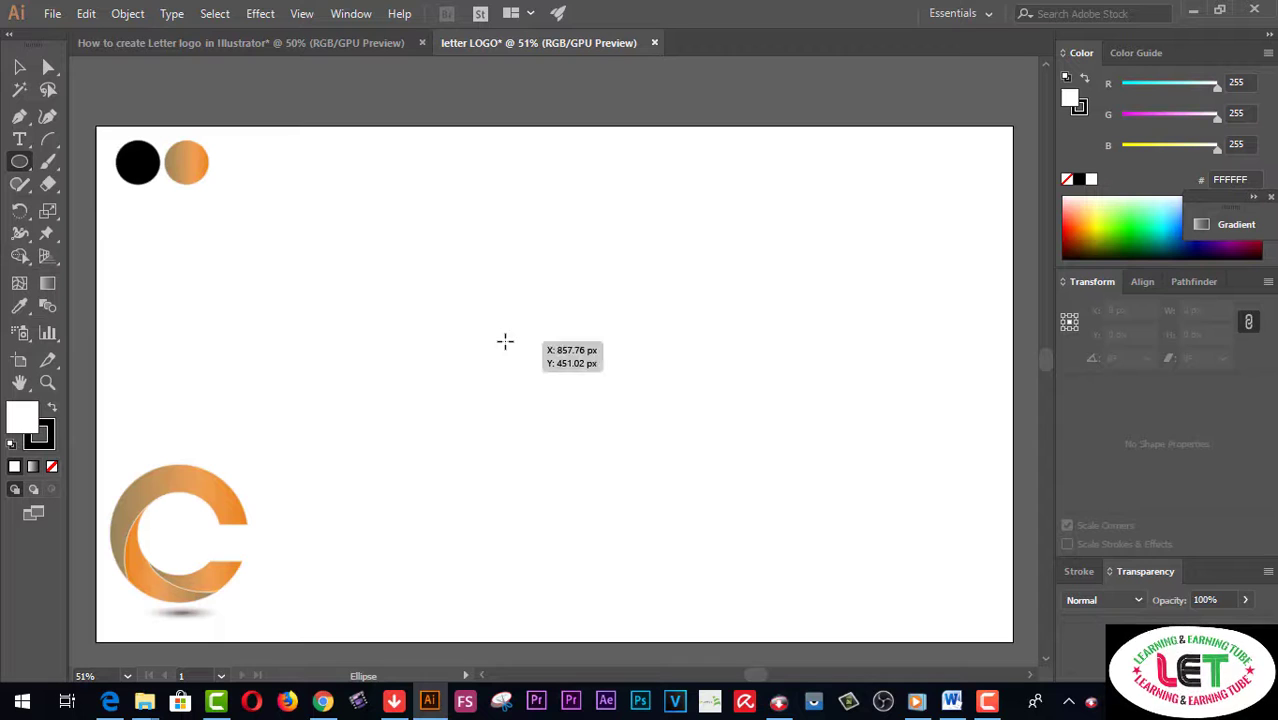
drag(505, 341, 651, 451)
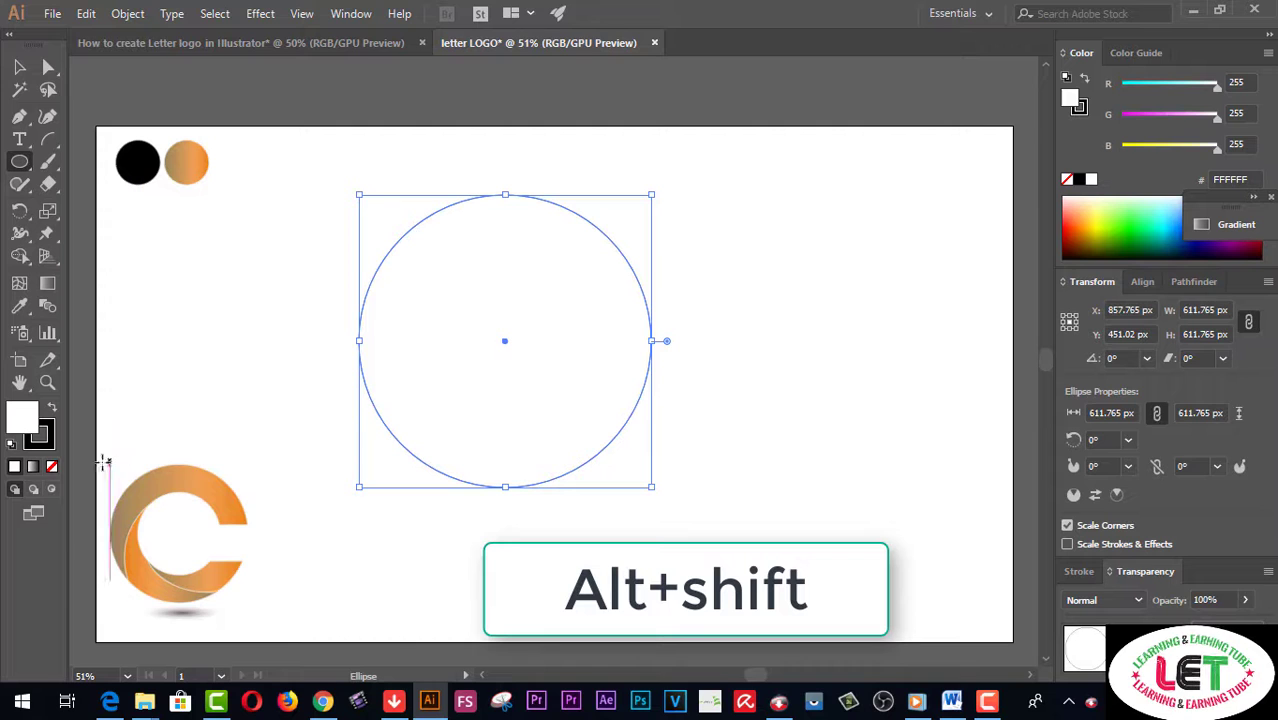
- Remove the large circle's stroke and fill it with blue 0B17FF
click(52, 466)
mouse_move(1080, 245)
mouse_down()
mouse_move(1076, 204)
mouse_move(1074, 218)
mouse_up()
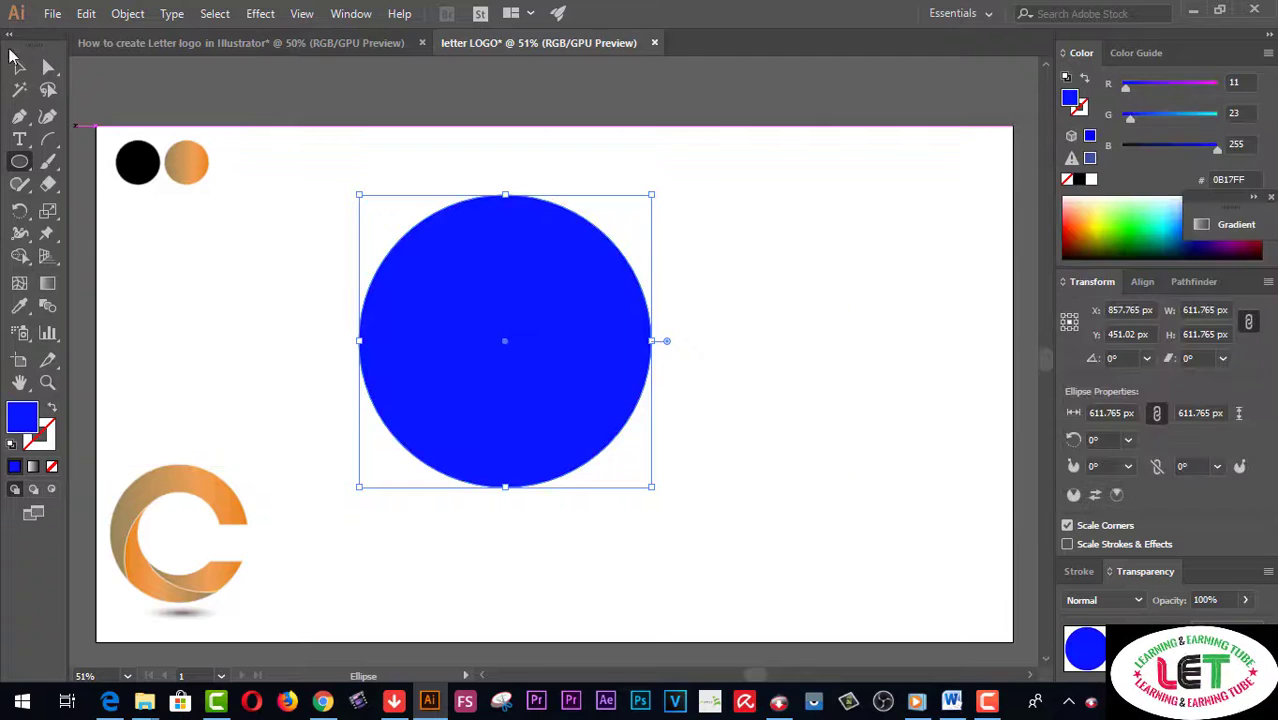
key(v)
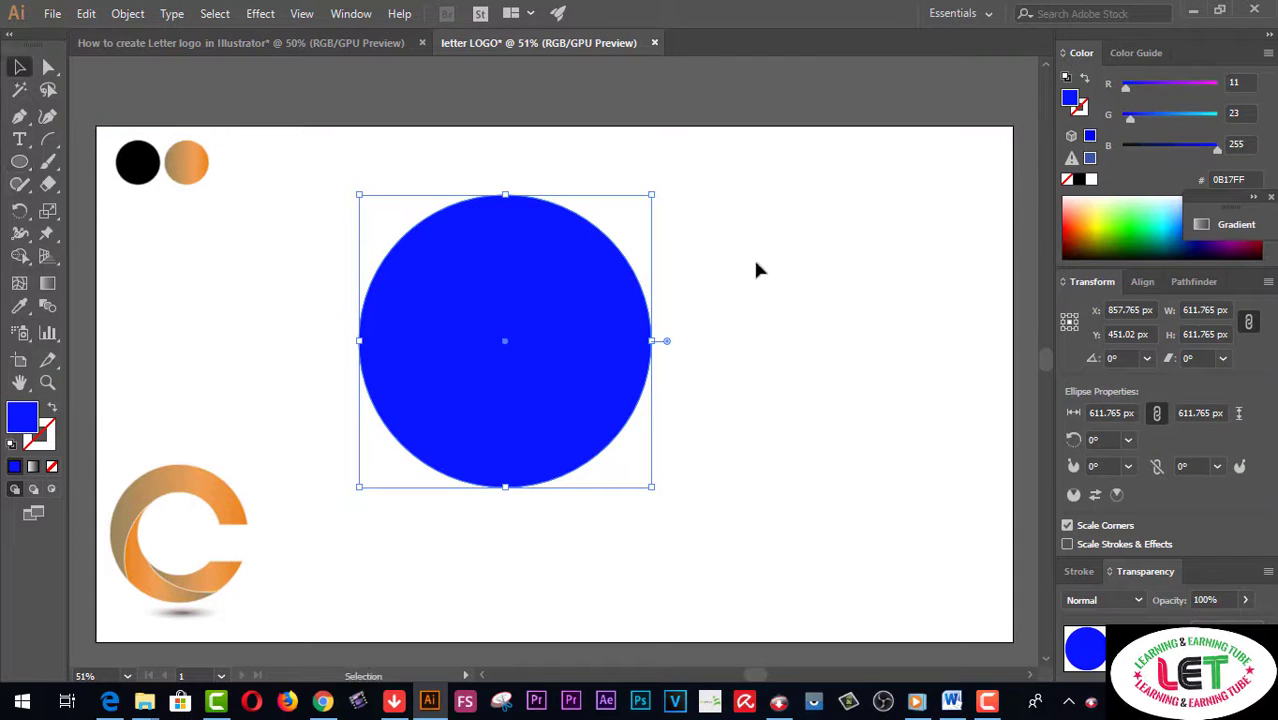
click(756, 268)
- Paste a copy of the blue circle in front and scale it around its centre to about 335 px in diameter
click(600, 353)
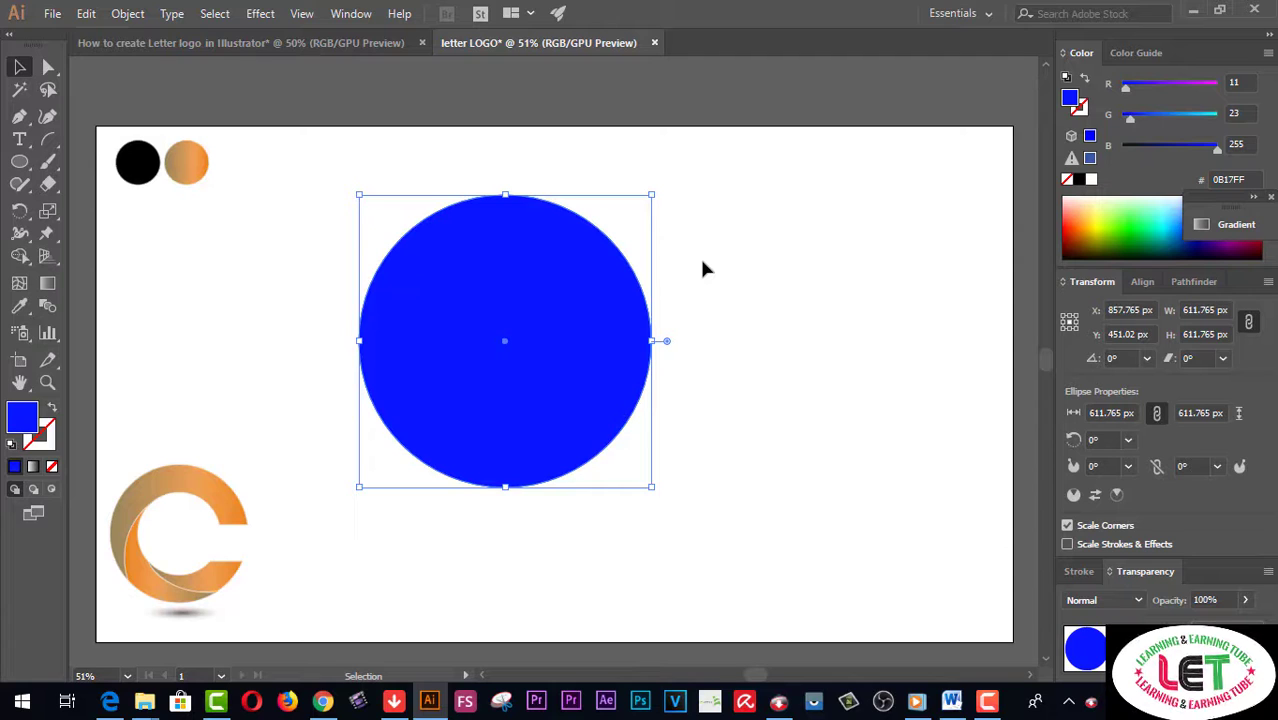
key(a)
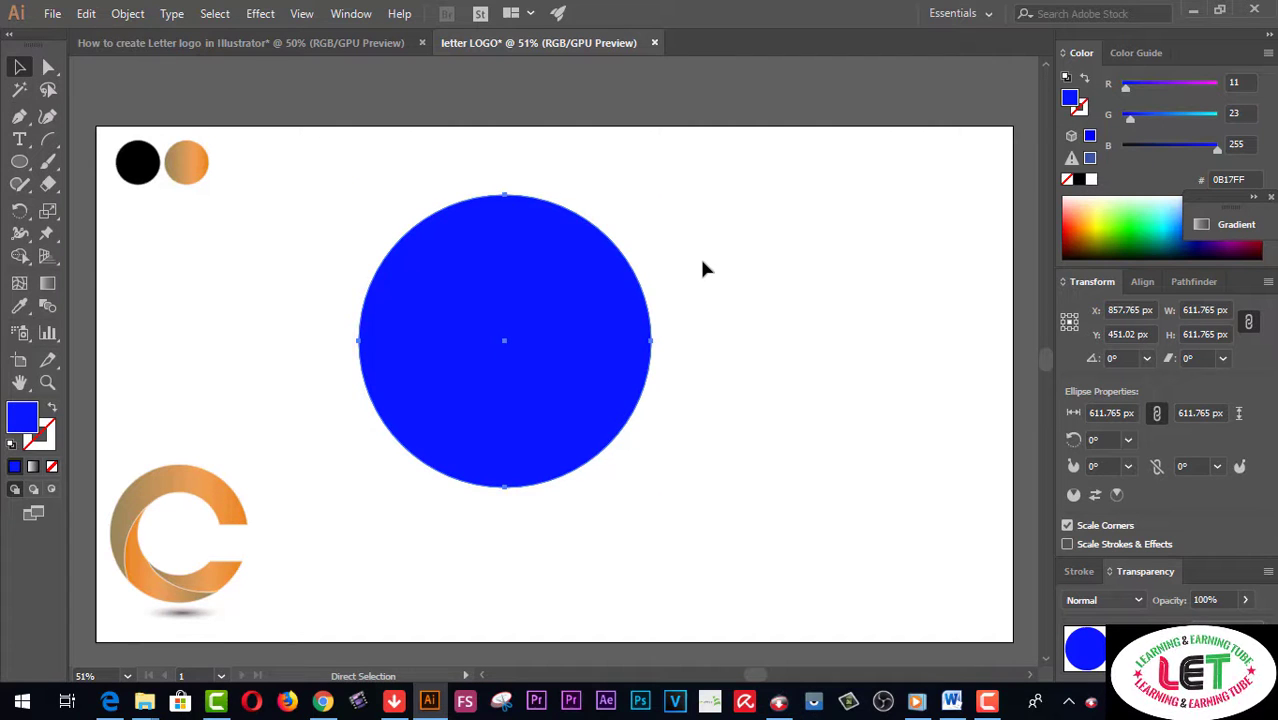
key(v)
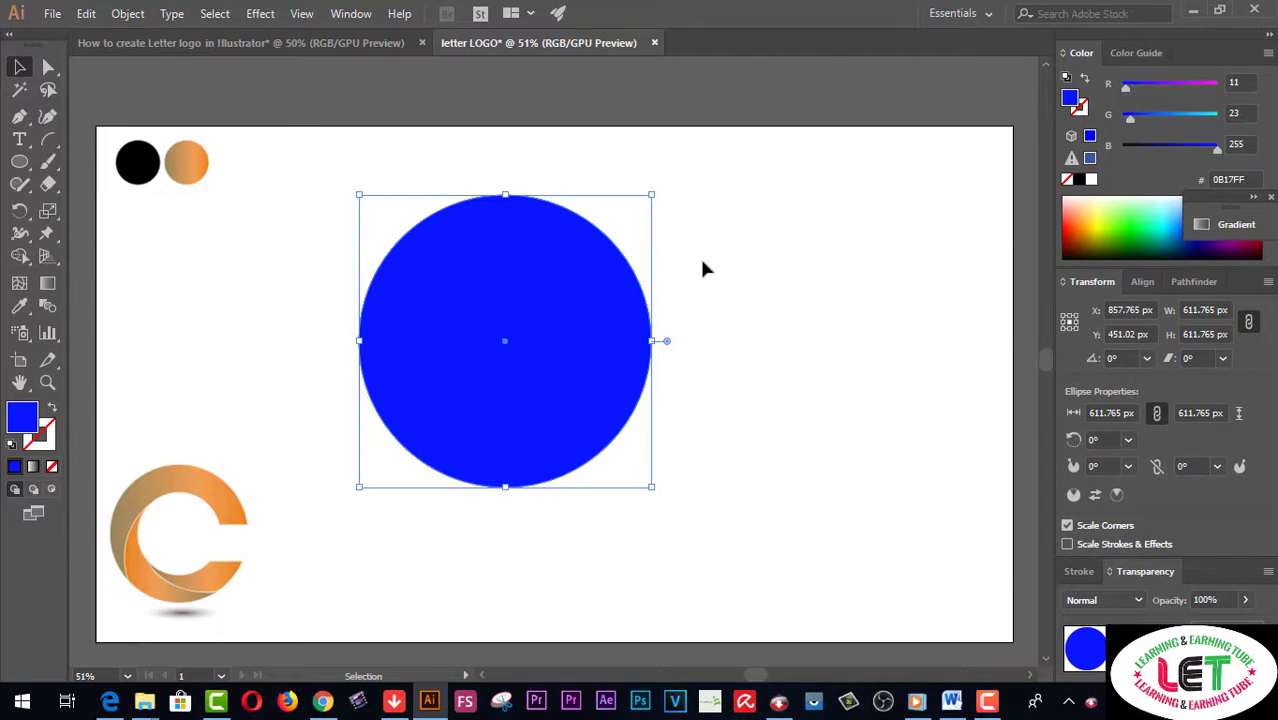
key(ctrl+c)
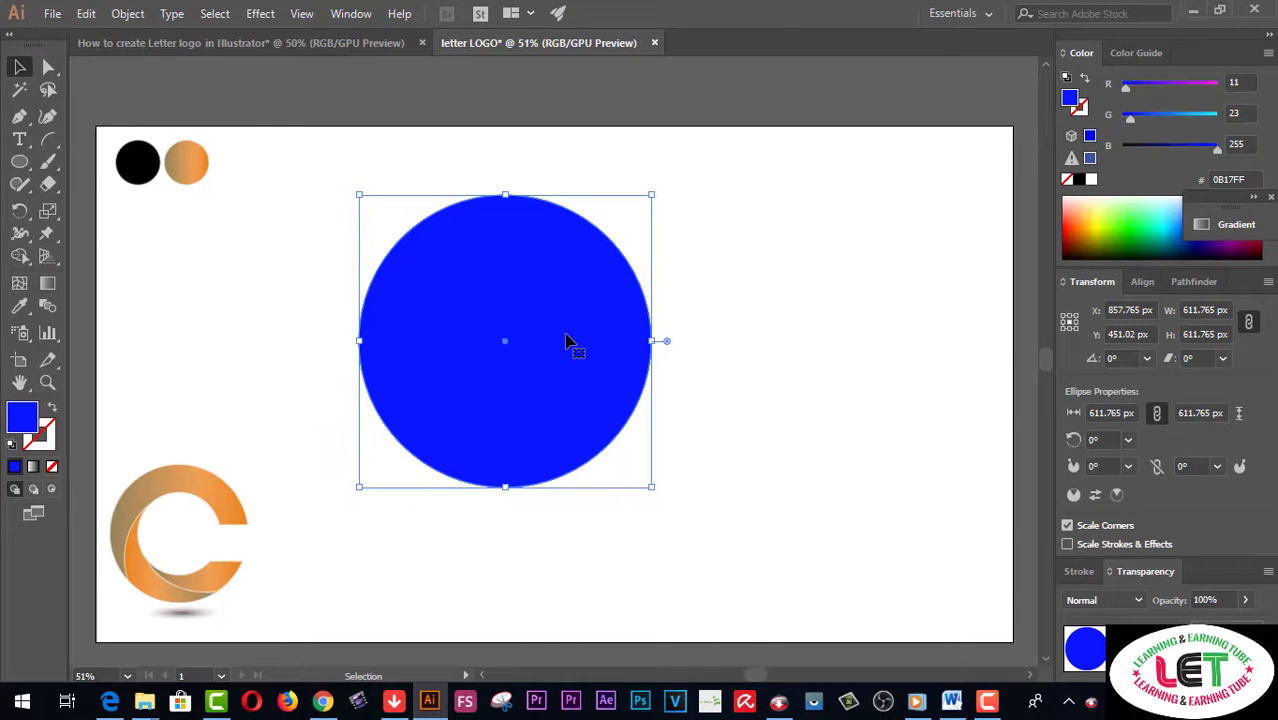
key(ctrl+f)
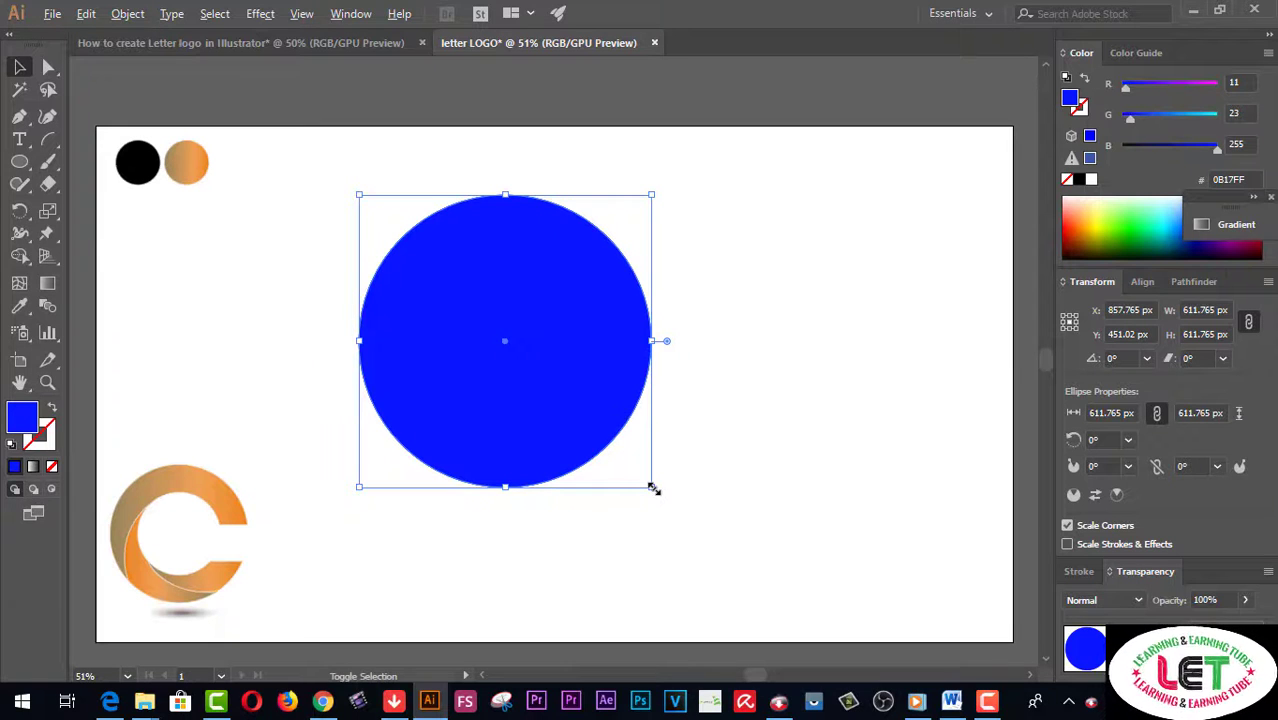
drag(653, 488, 585, 421)
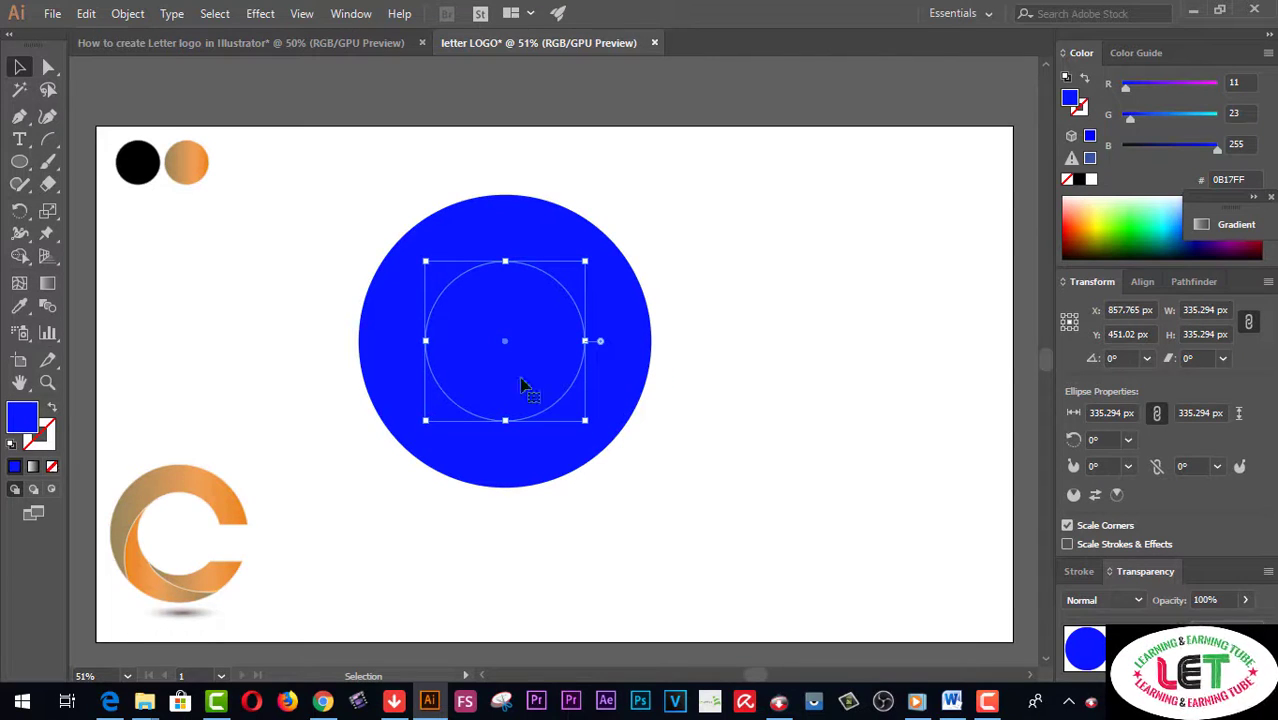
- Fill the smaller inner circle with orange FF9F15 and deselect it
key(i)
click(182, 482)
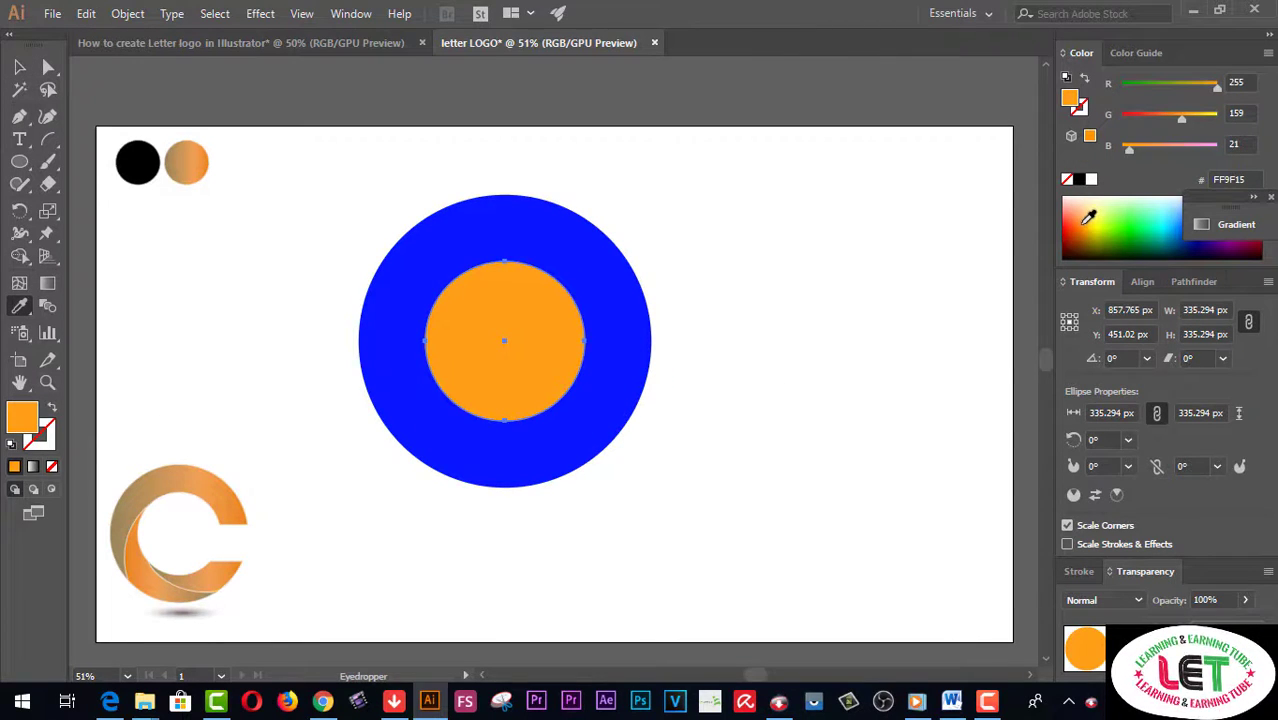
click(19, 67)
click(724, 232)
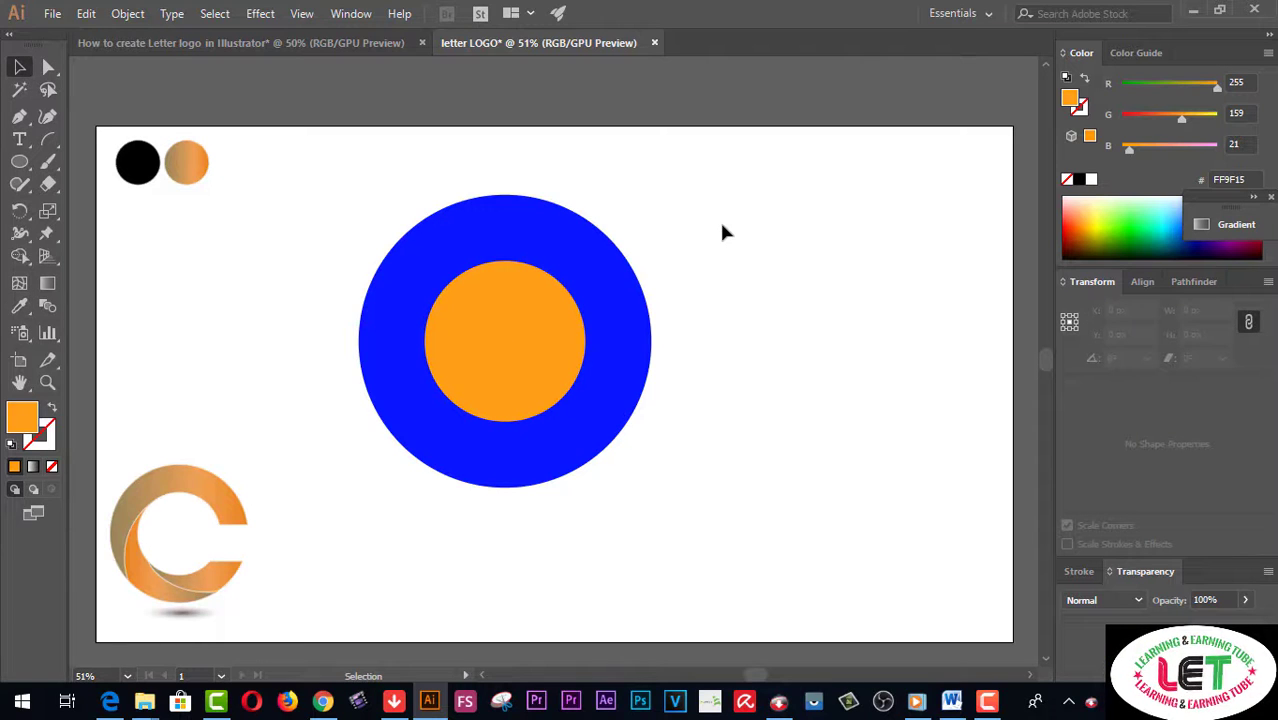
- Duplicate the large blue circle to the lower right and give the copy no fill and a black stroke
click(627, 311)
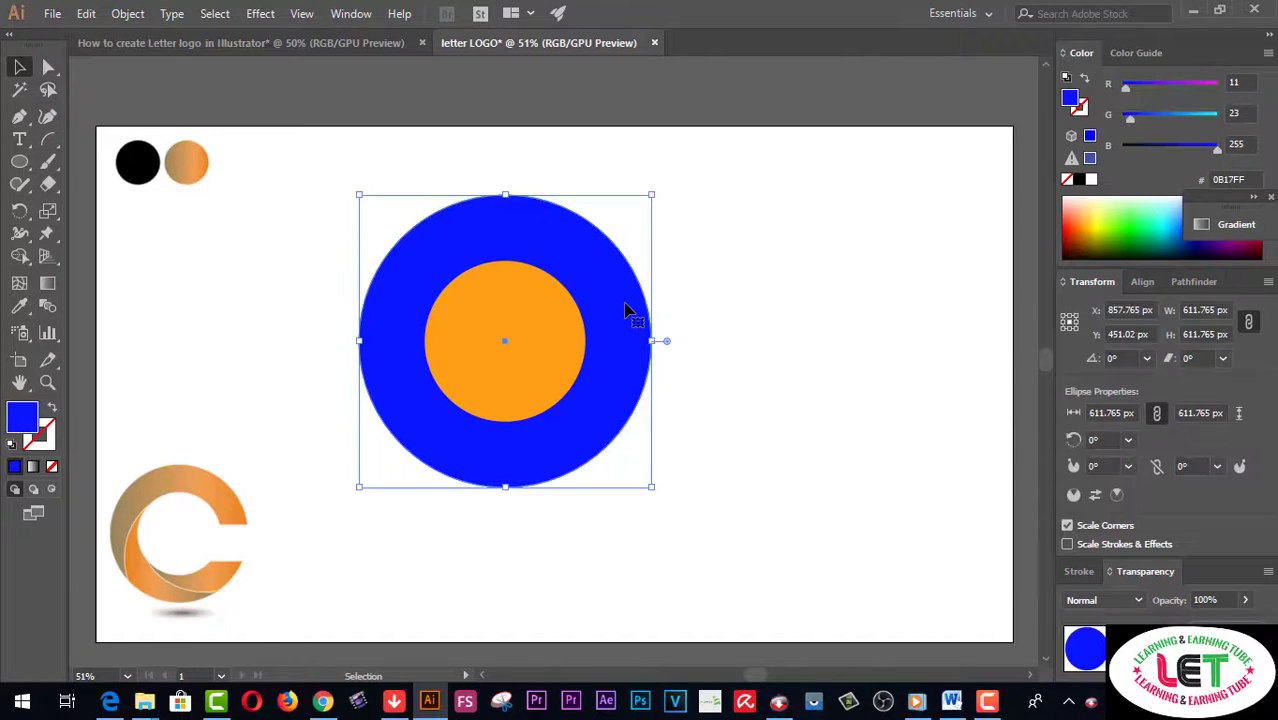
drag(628, 312, 930, 451)
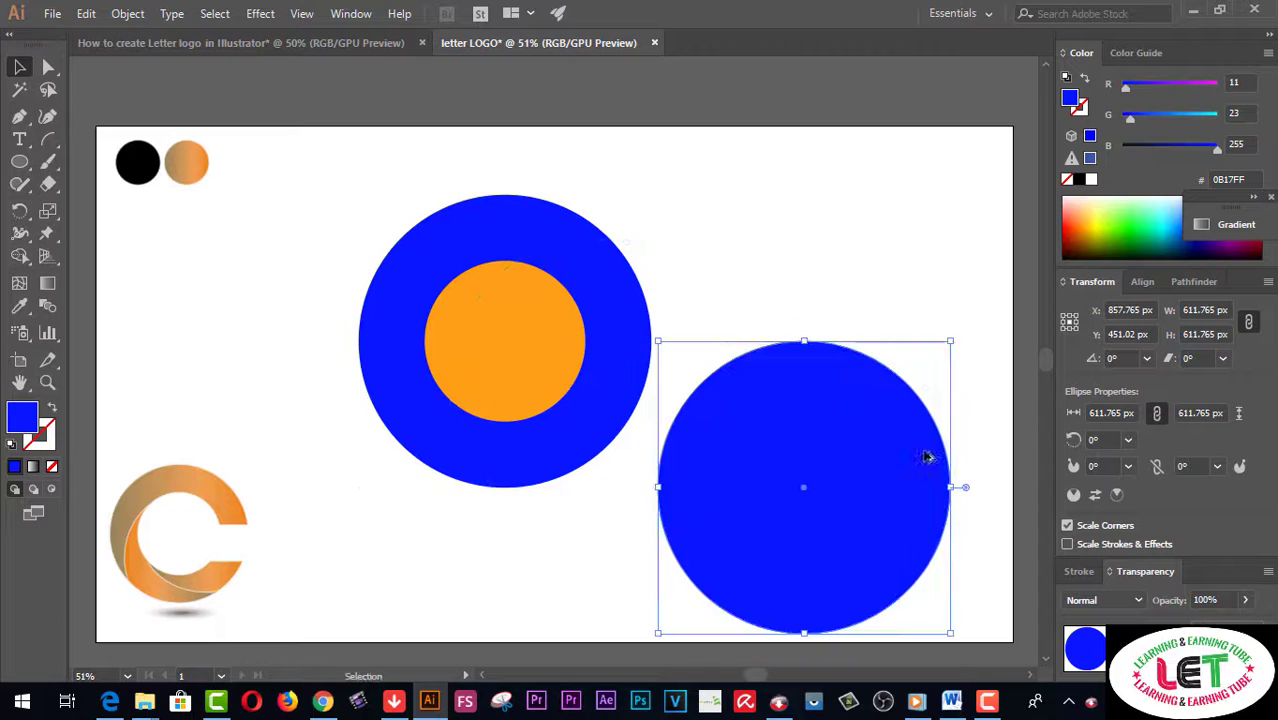
click(52, 408)
click(50, 454)
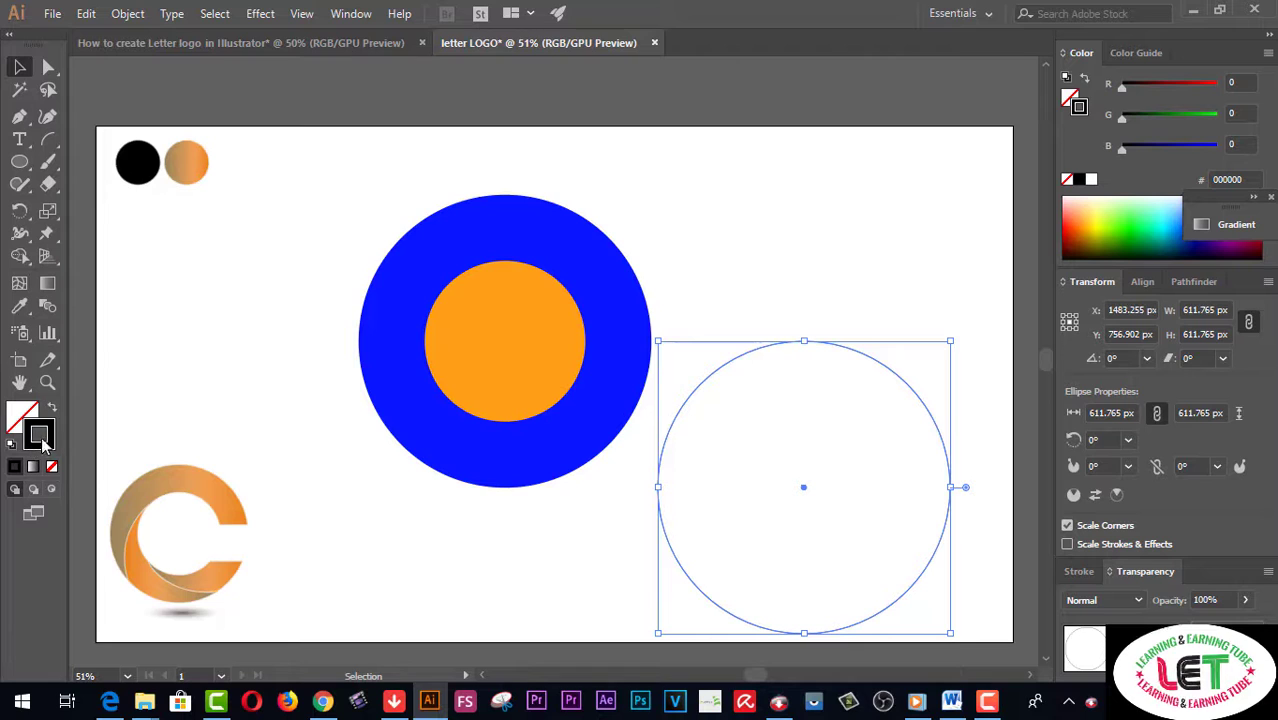
- Move the outlined circle over the blue circle so its arc touches the orange circle's upper-left edge
click(47, 382)
click(637, 357)
click(637, 357)
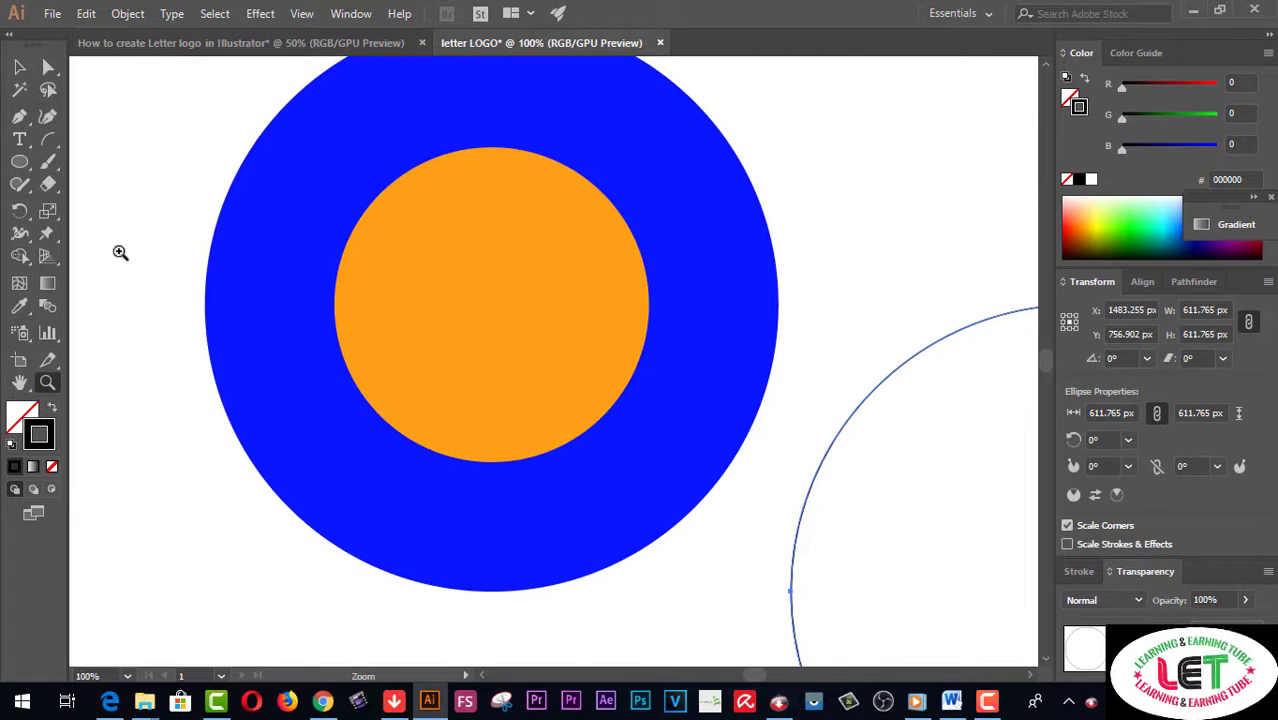
click(19, 68)
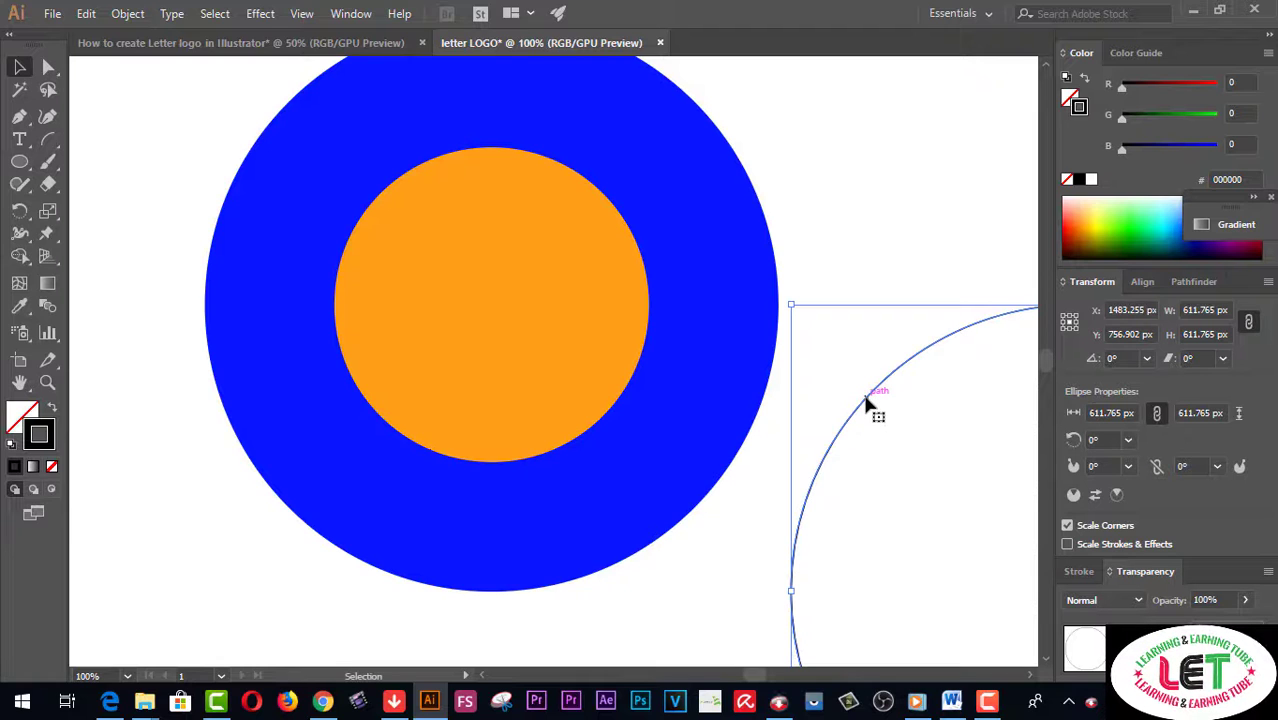
drag(867, 403, 367, 216)
- Examine closely where the outlined circle's arc meets the orange circle's upper-left edge
click(47, 383)
click(471, 207)
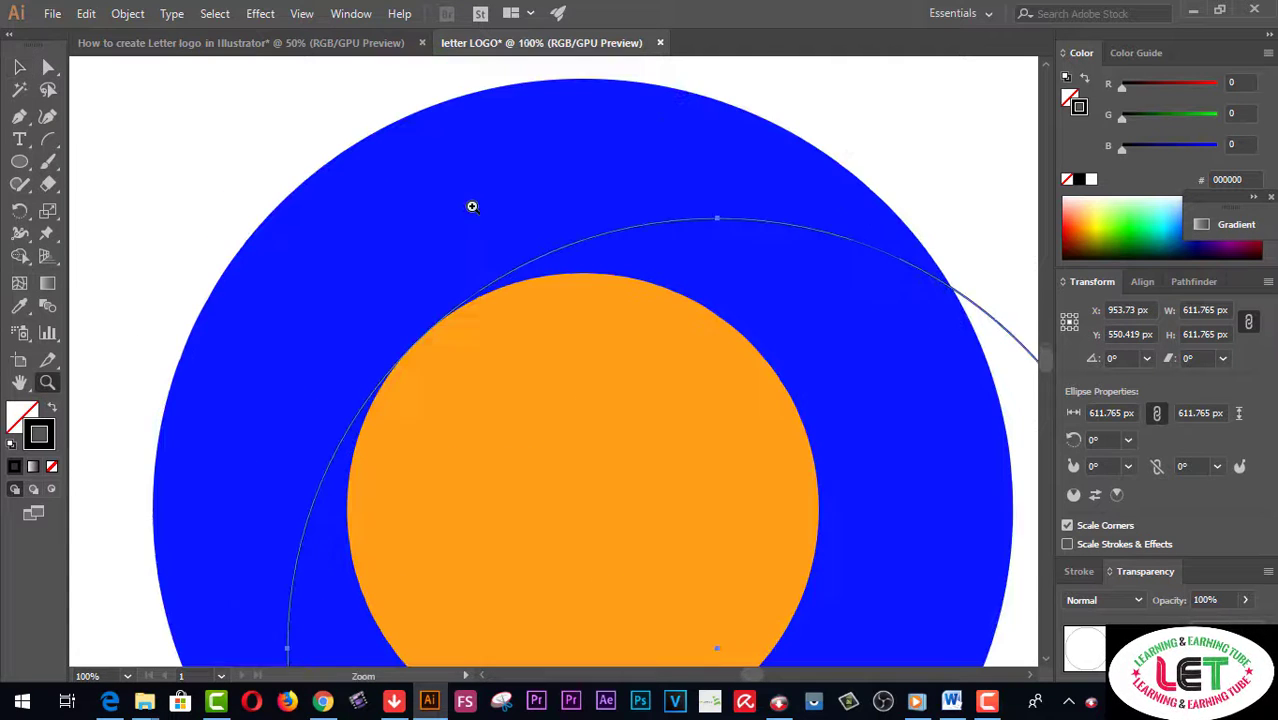
click(505, 398)
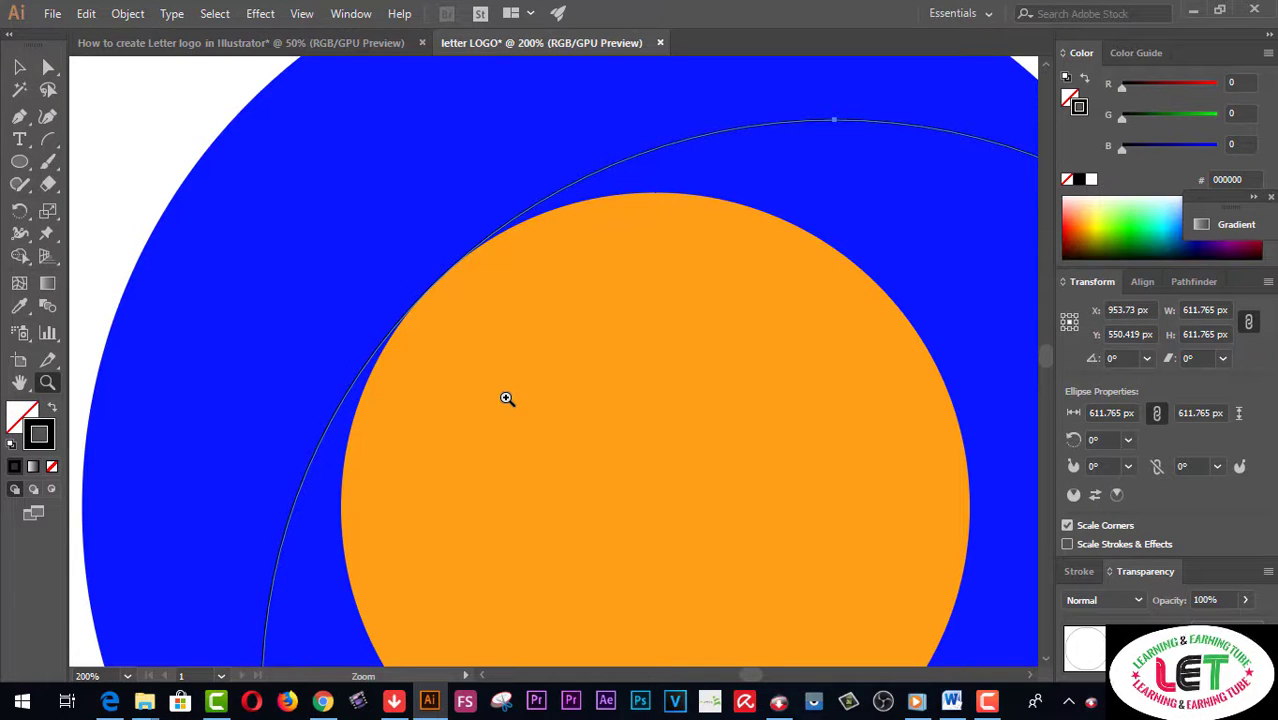
scroll(507, 398, down, 1)
scroll(507, 398, down, 5)
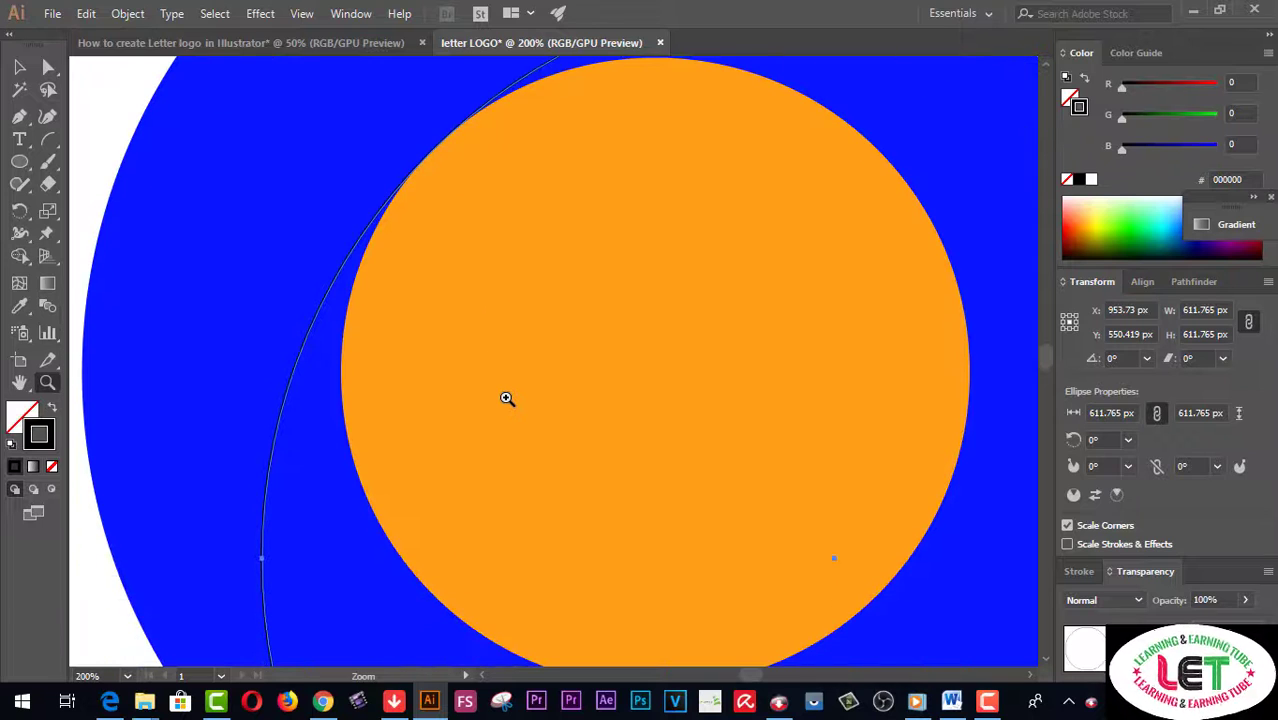
scroll(507, 398, up, 4)
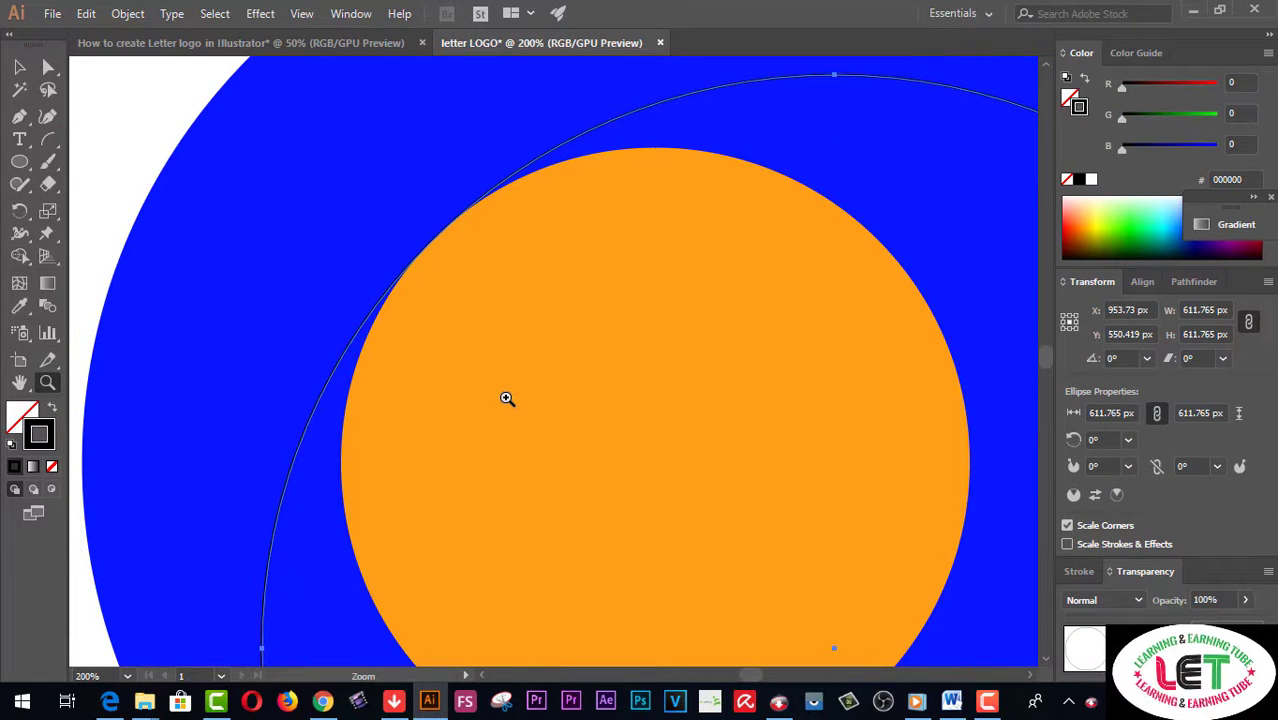
key(ctrl)
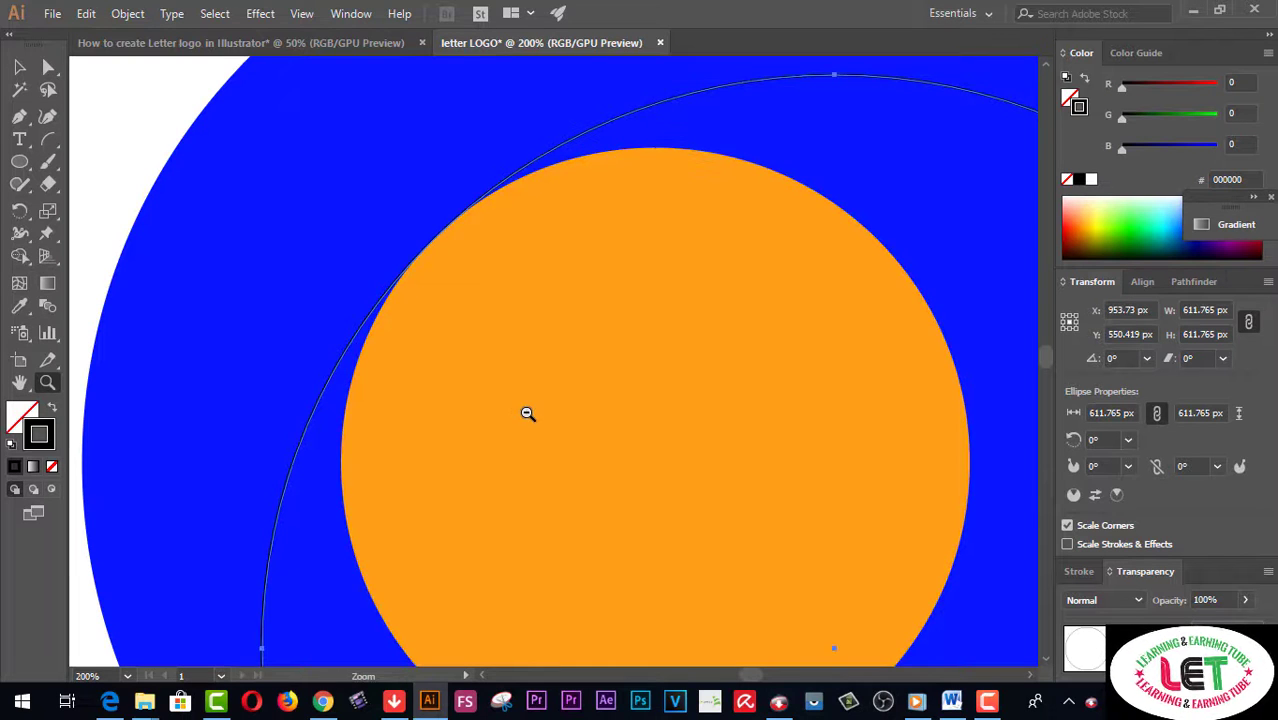
- Move the second outlined circle over the blue circle so its arc touches the orange circle's lower-left edge
alt+click(671, 488)
alt+click(538, 394)
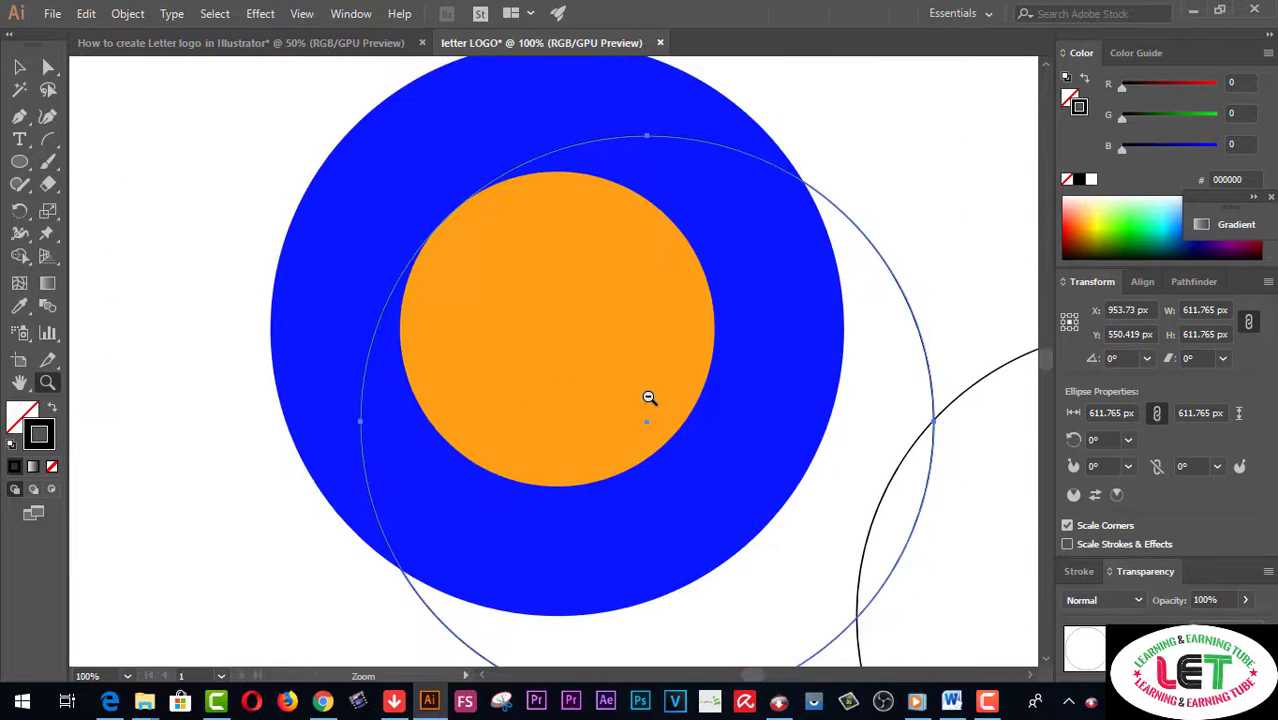
alt+click(648, 397)
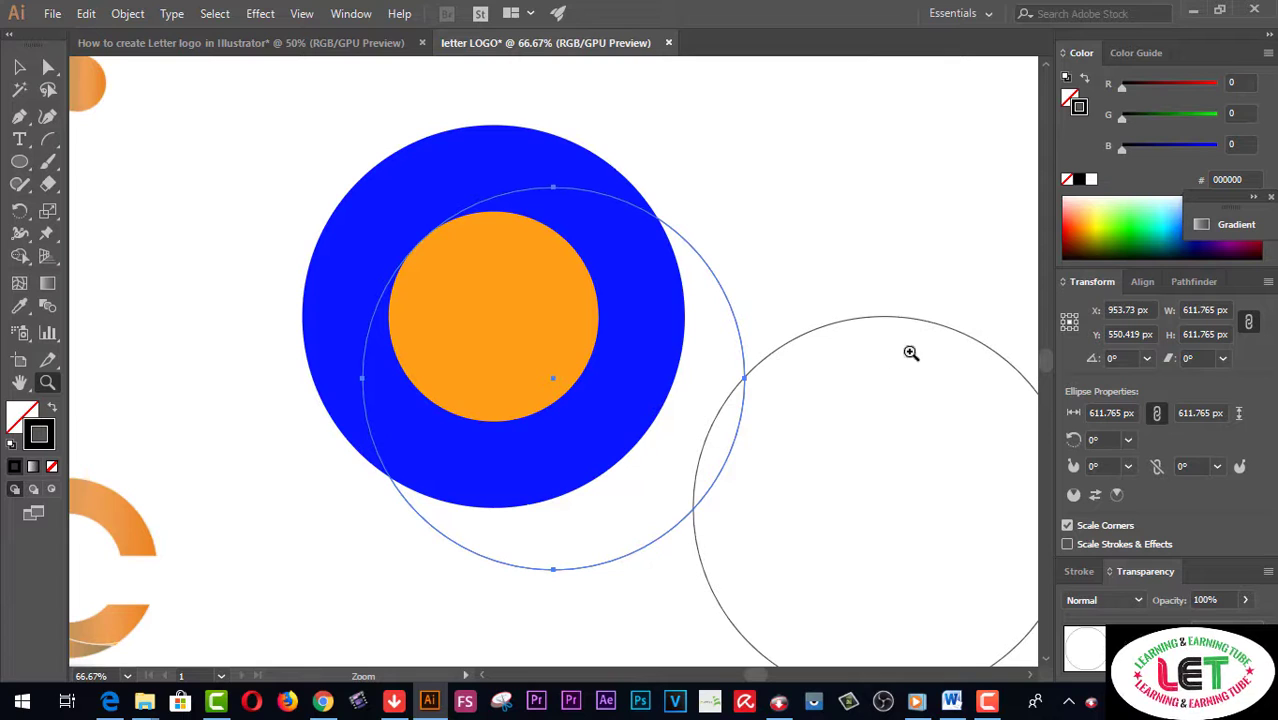
click(22, 70)
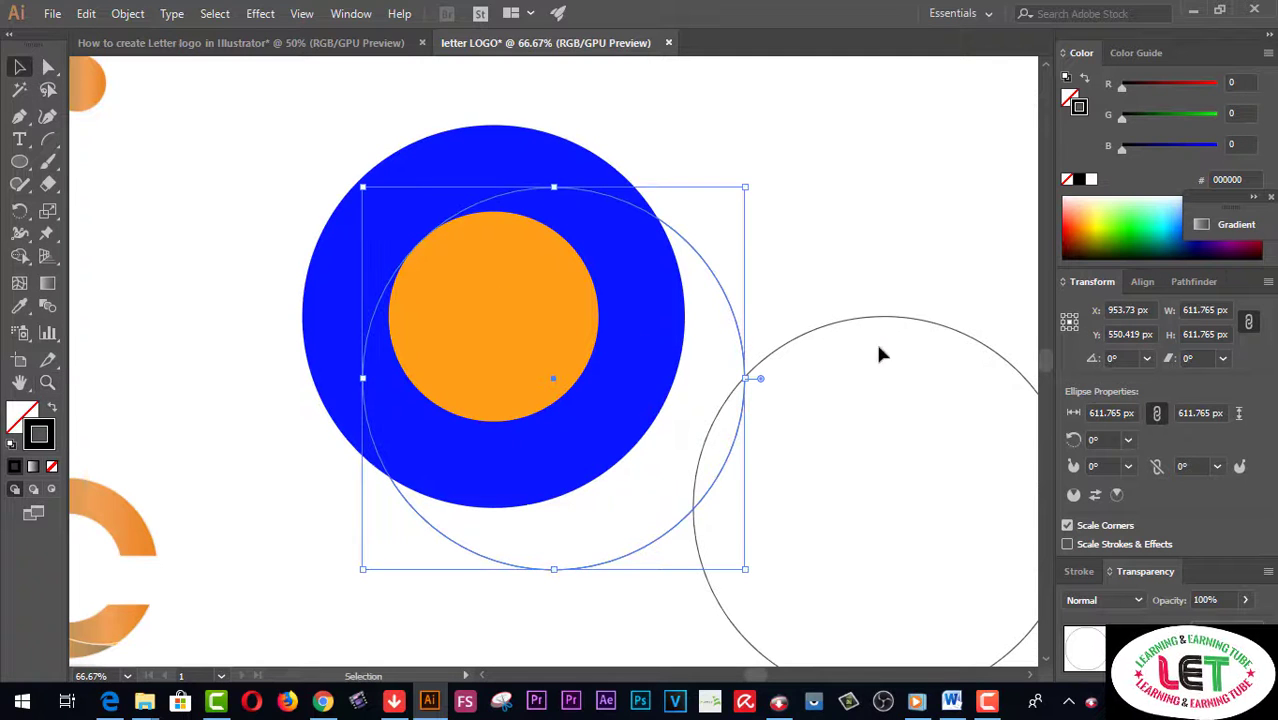
click(900, 320)
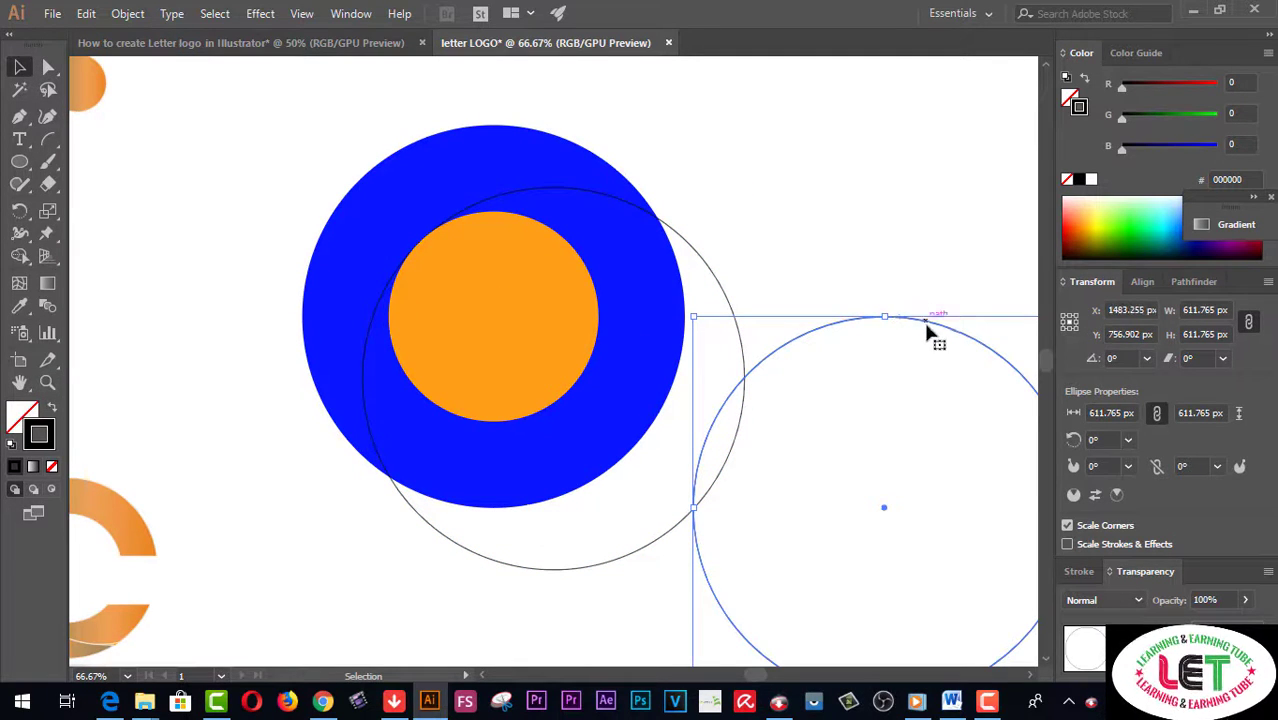
drag(940, 333, 615, 90)
key(ctrl+equal)
key(ctrl+equal)
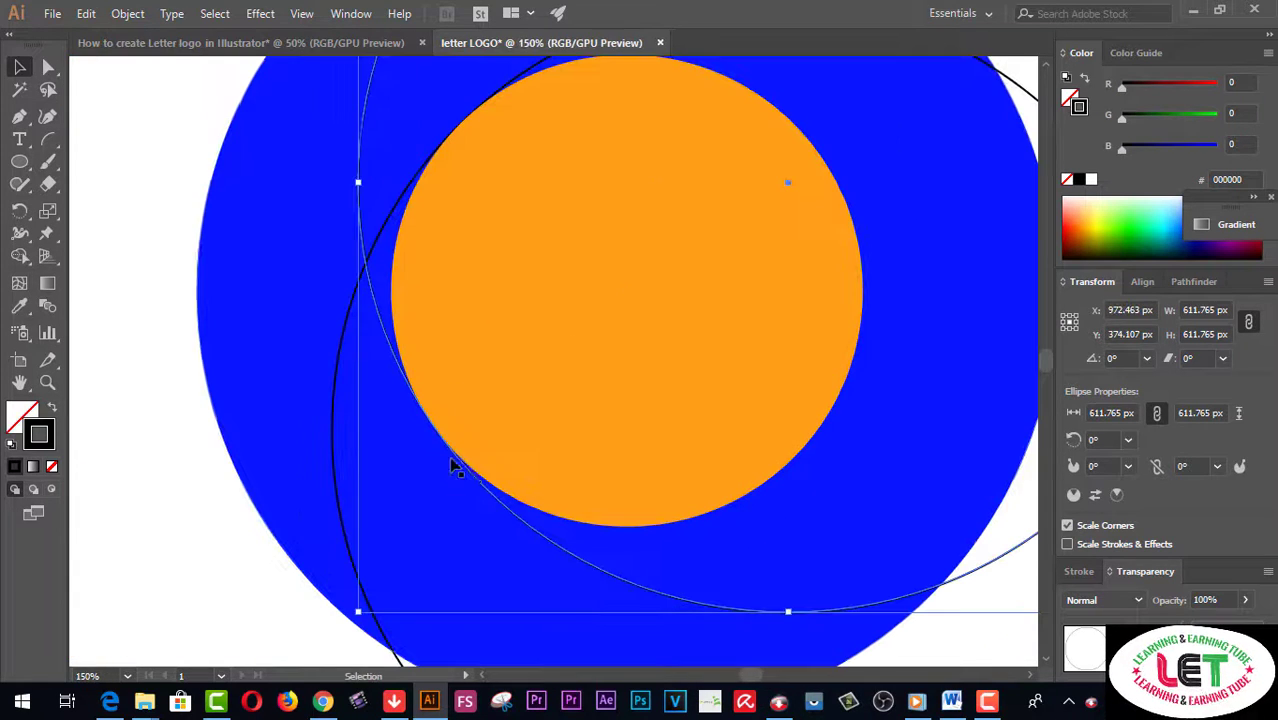
drag(462, 470, 462, 470)
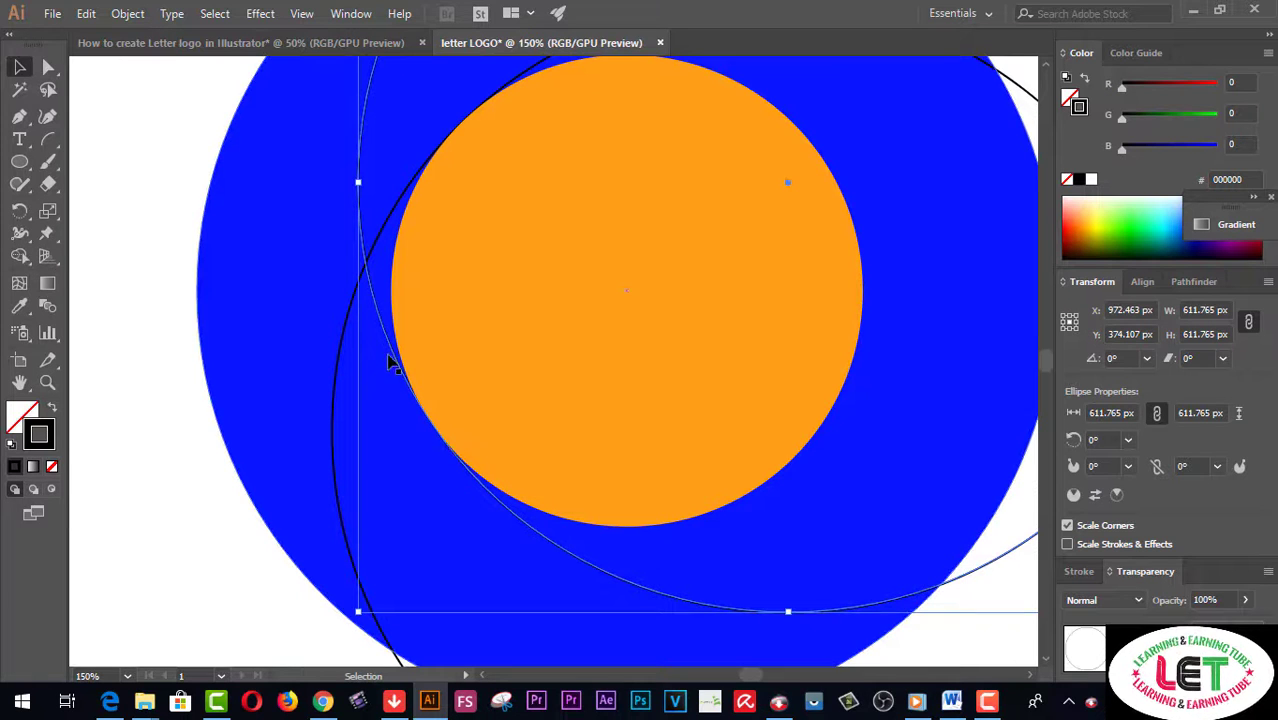
drag(397, 358, 391, 349)
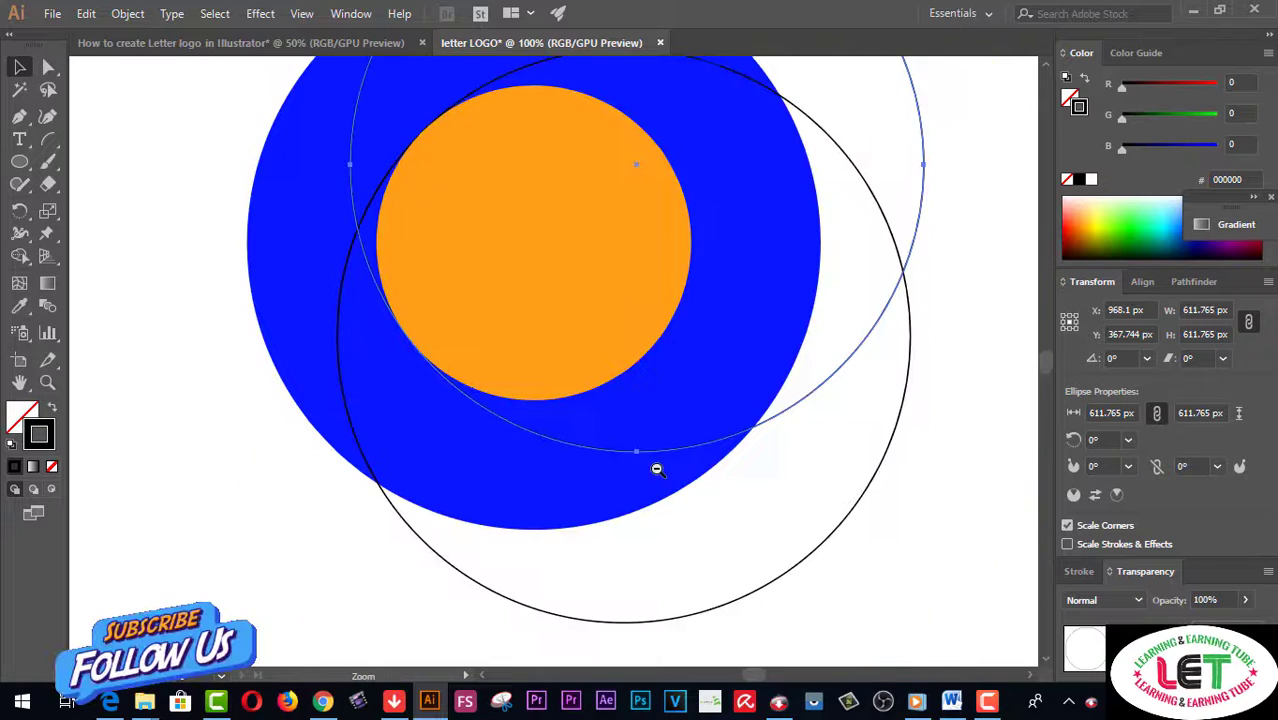
- Check the overlapping circles in outline view and return to the colour preview
ctrl+alt+click(656, 465)
ctrl+alt+click(642, 409)
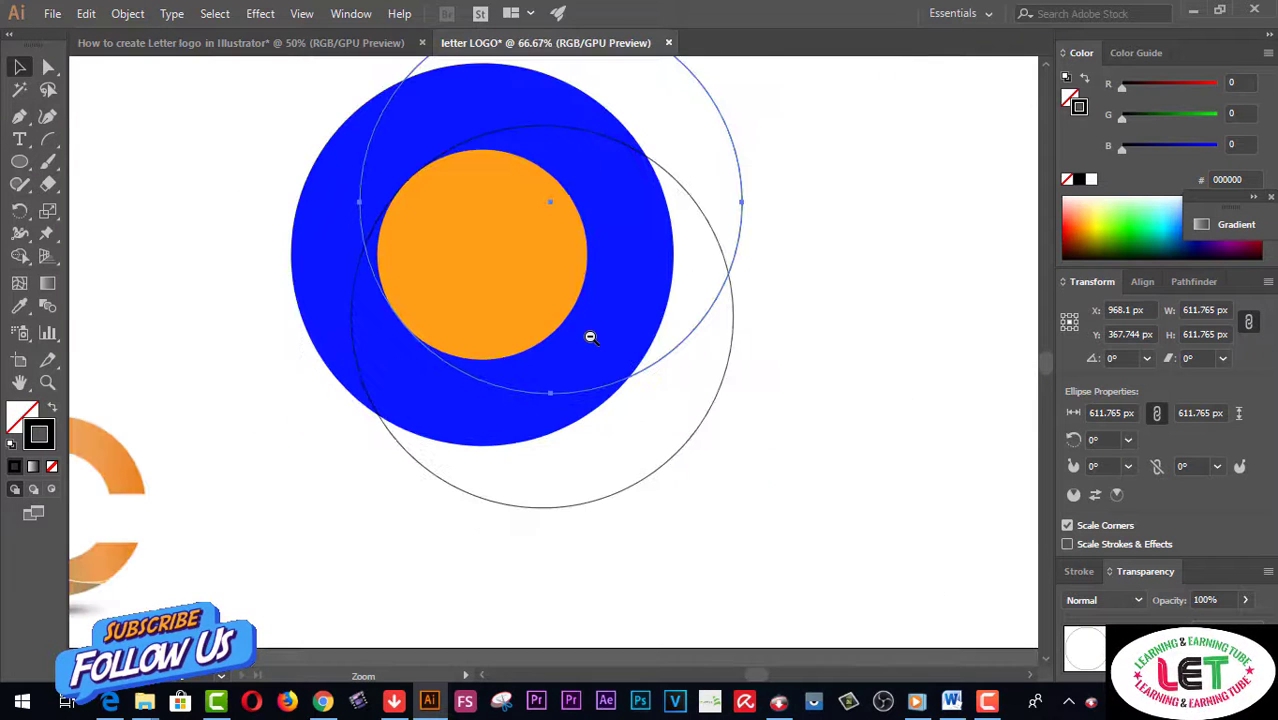
ctrl+alt+click(532, 276)
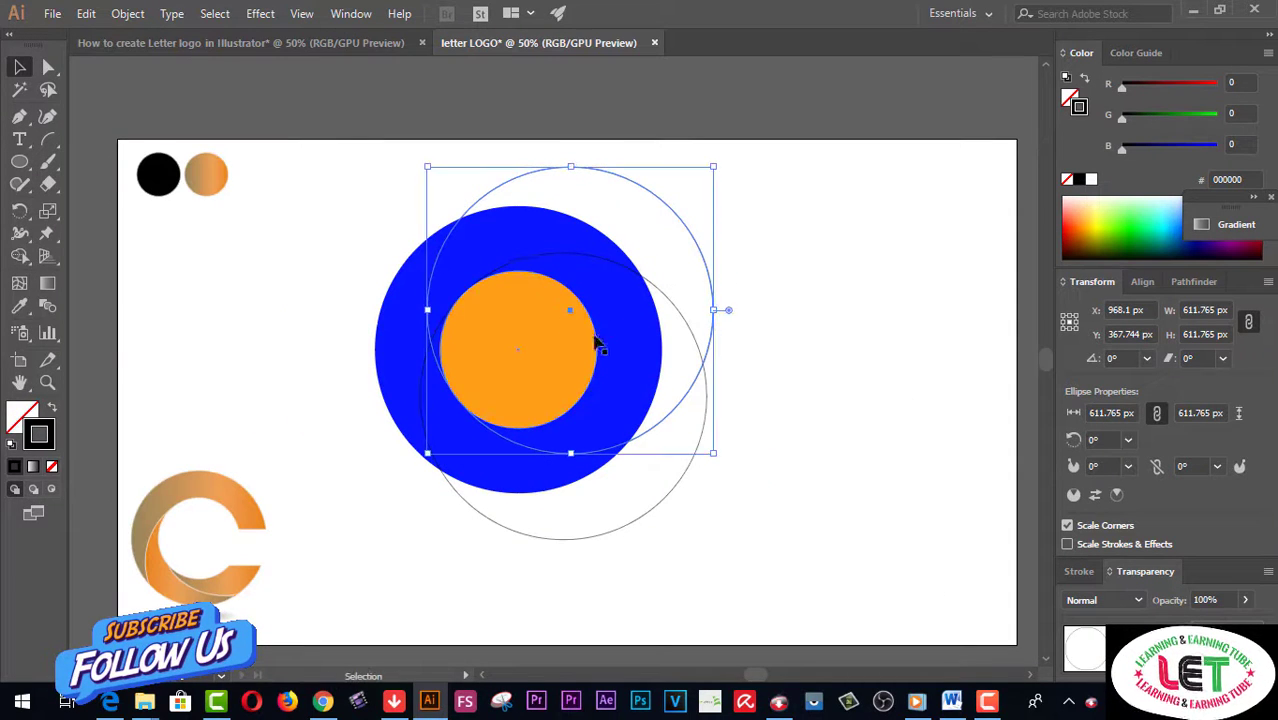
key(ctrl)
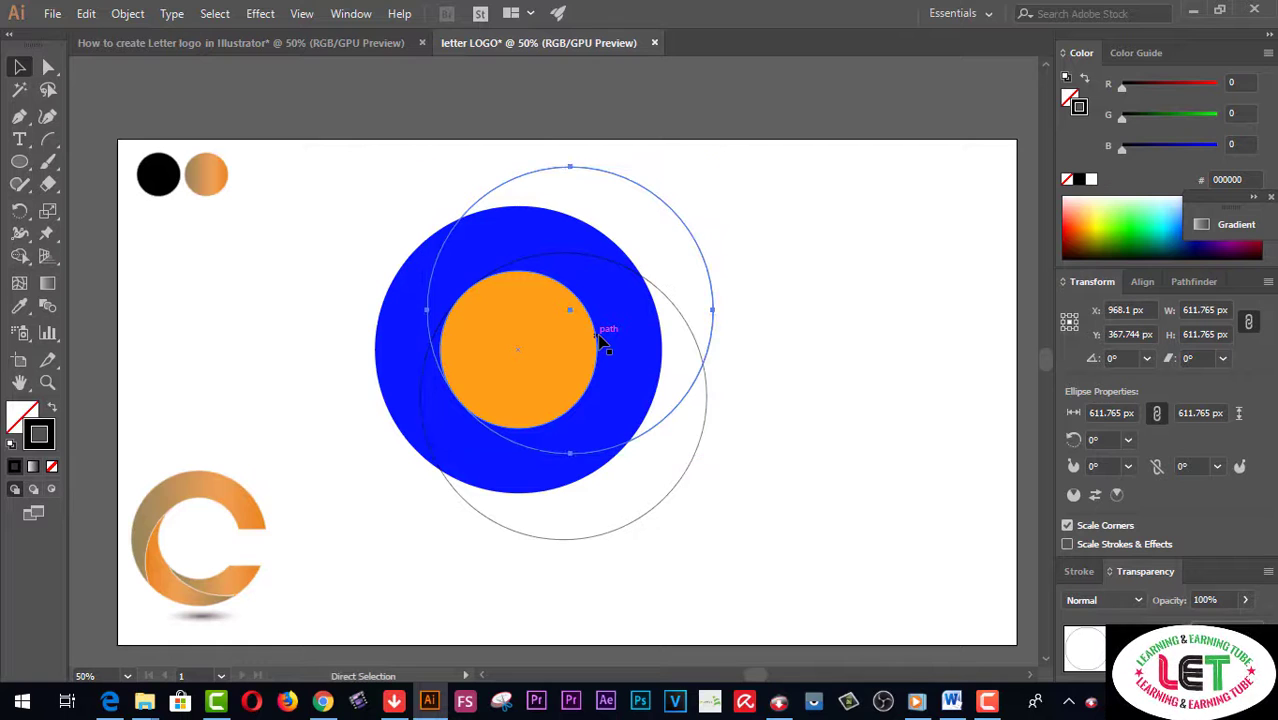
key(ctrl+y)
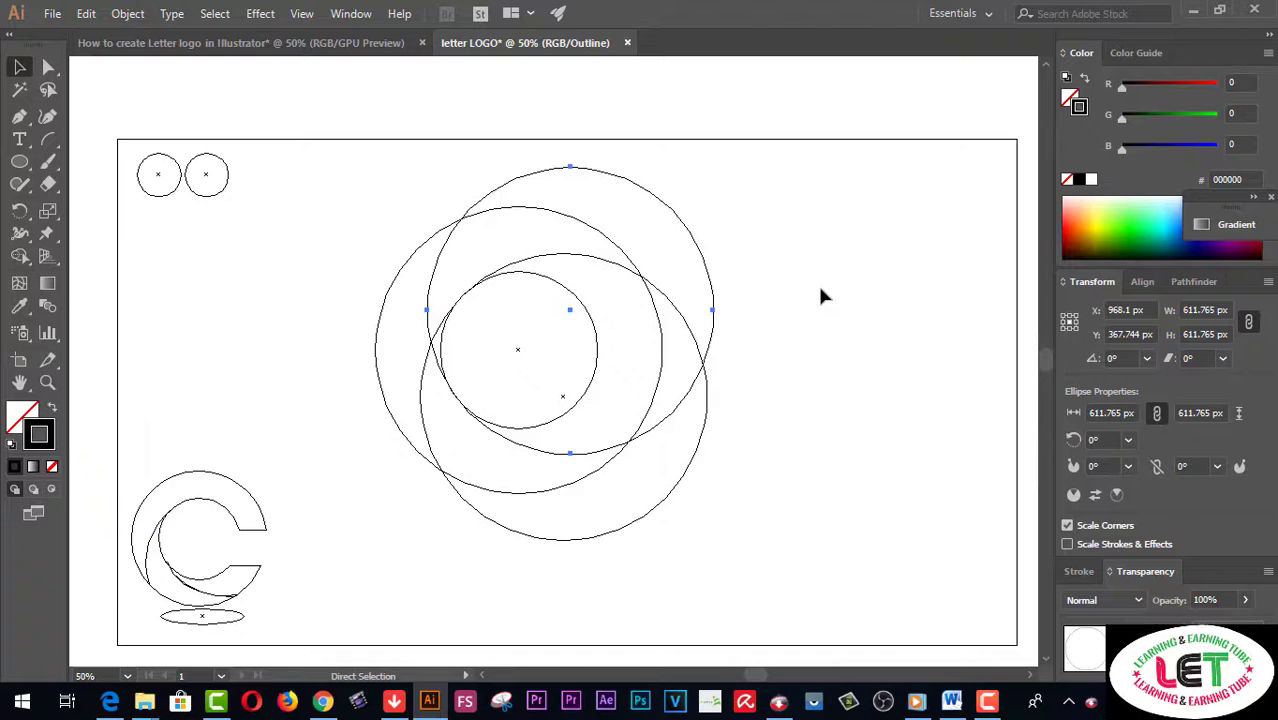
key(ctrl+y)
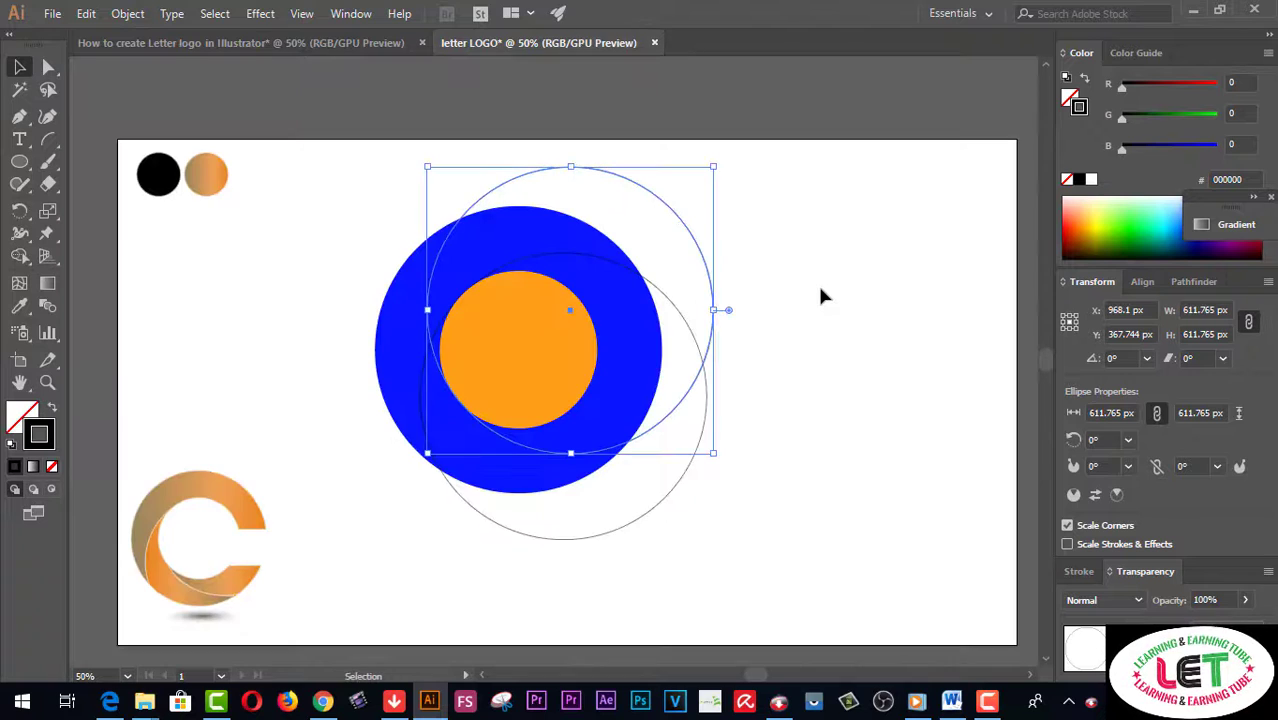
- Split all four overlapping circles with Pathfinder Divide and ungroup the resulting pieces
click(315, 229)
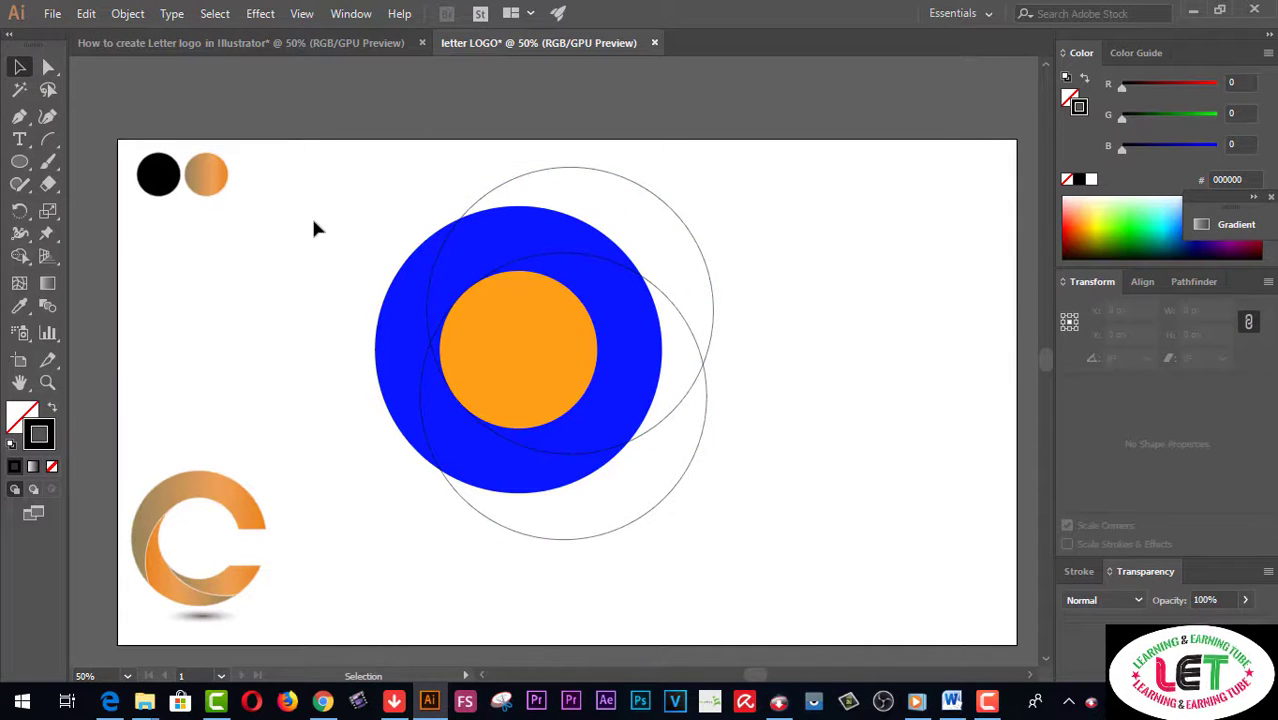
drag(314, 221, 754, 460)
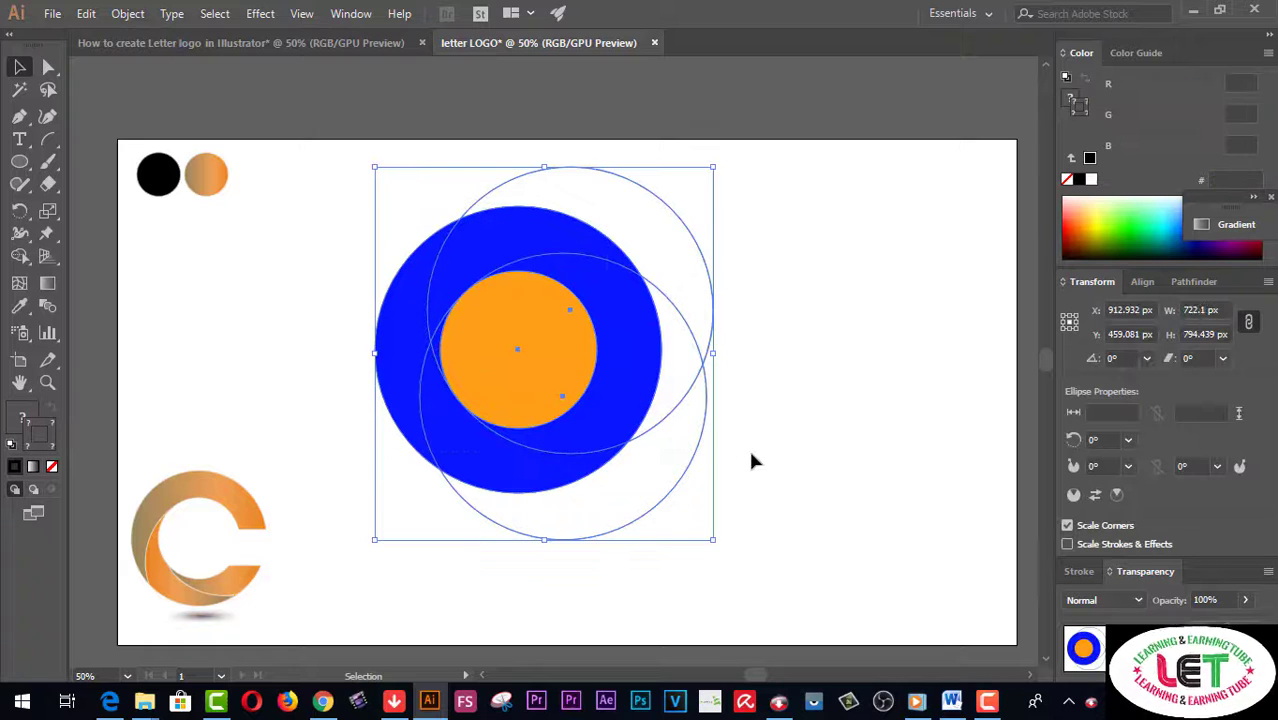
click(338, 17)
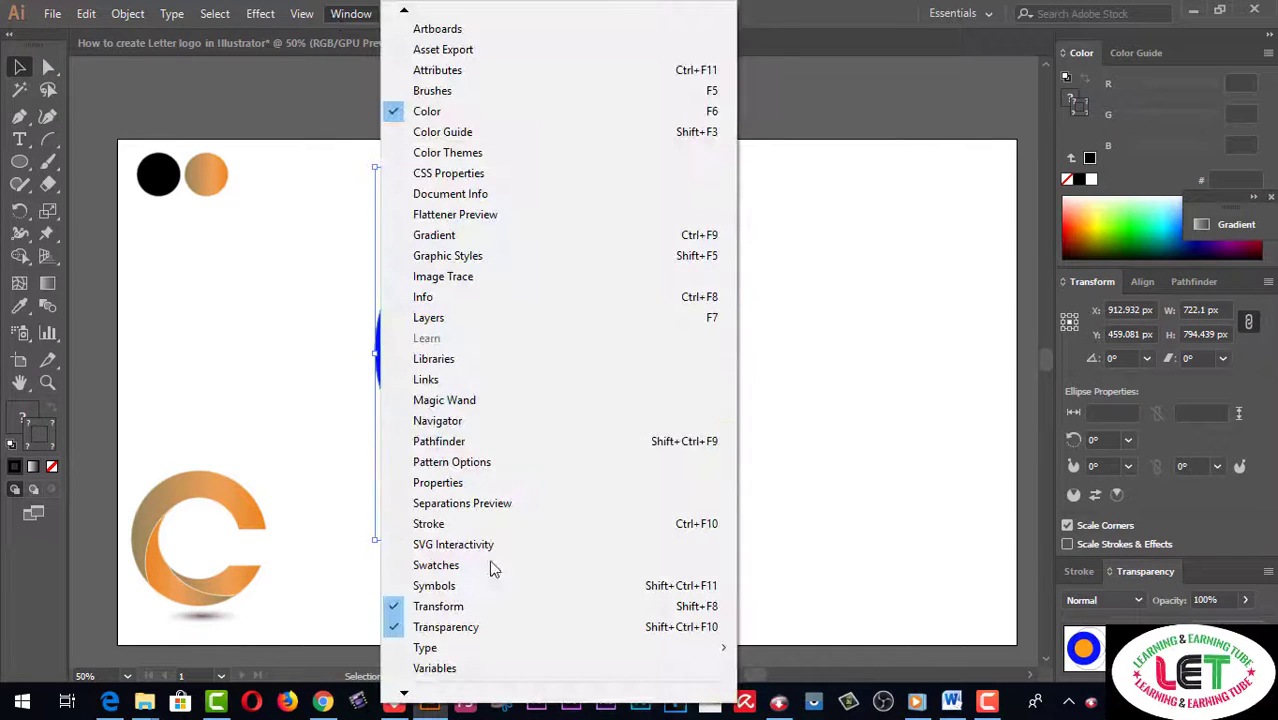
mouse_move(463, 658)
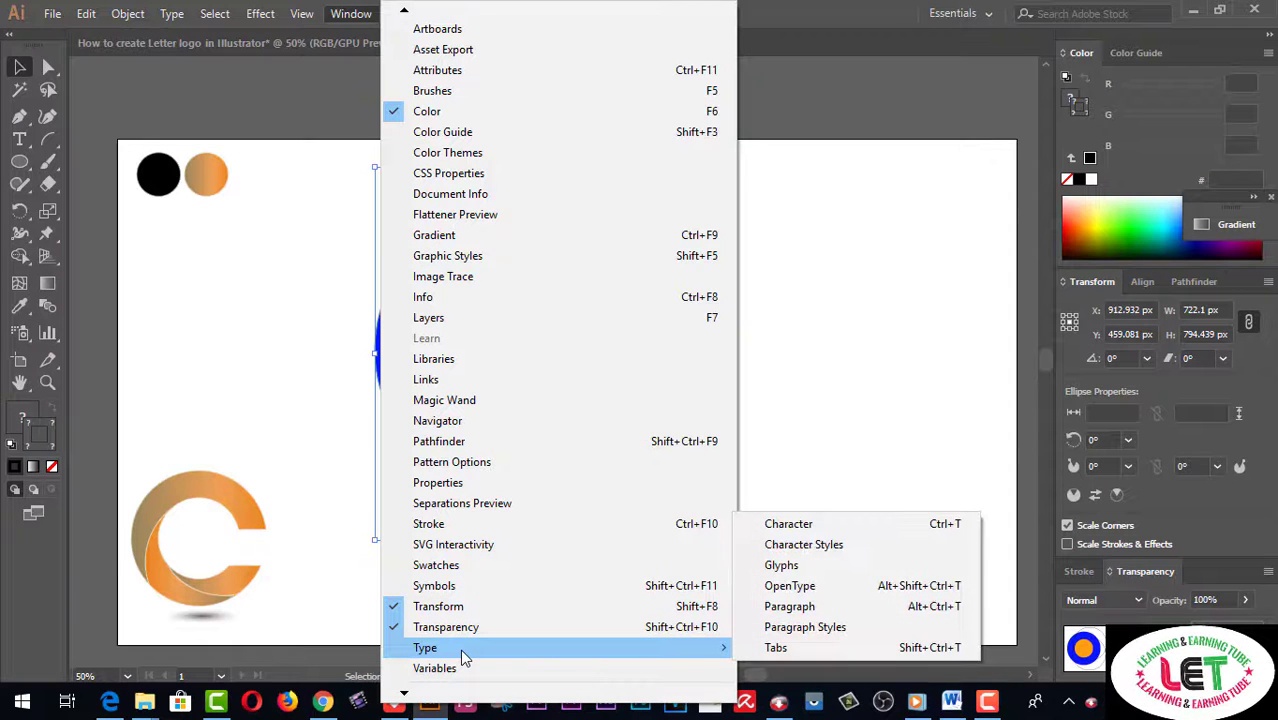
click(440, 441)
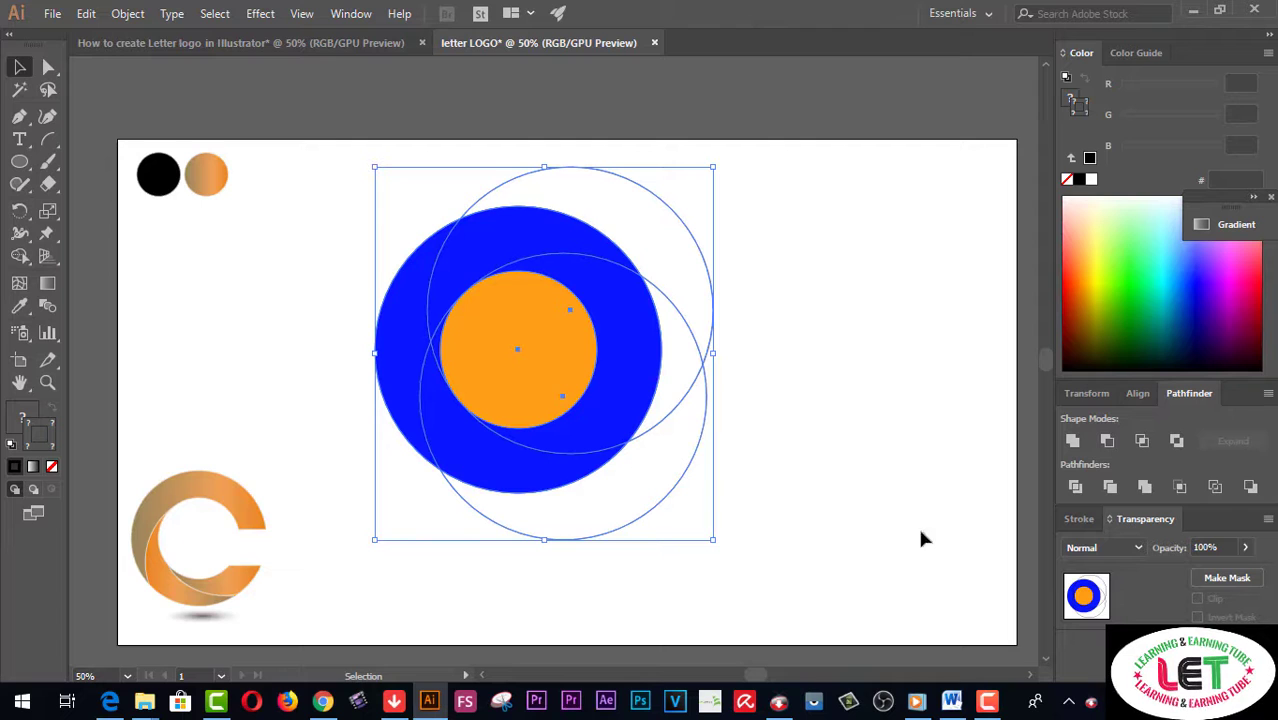
click(1075, 492)
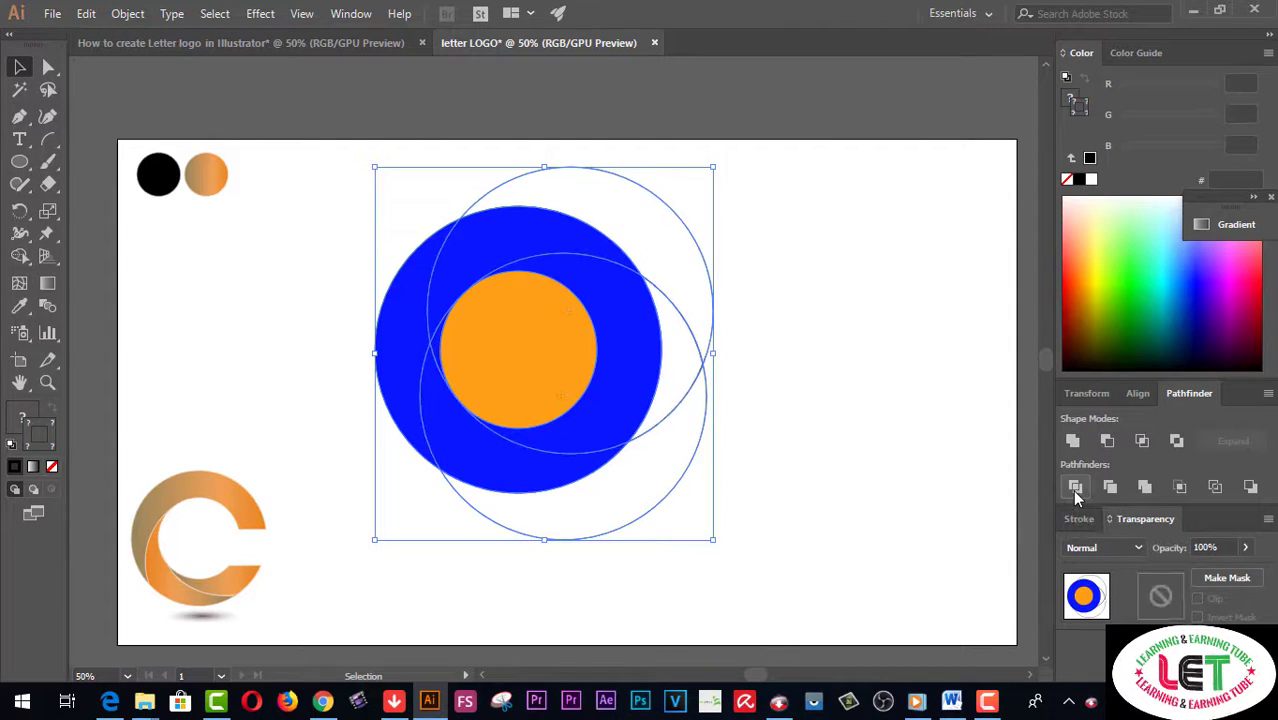
right_click(610, 331)
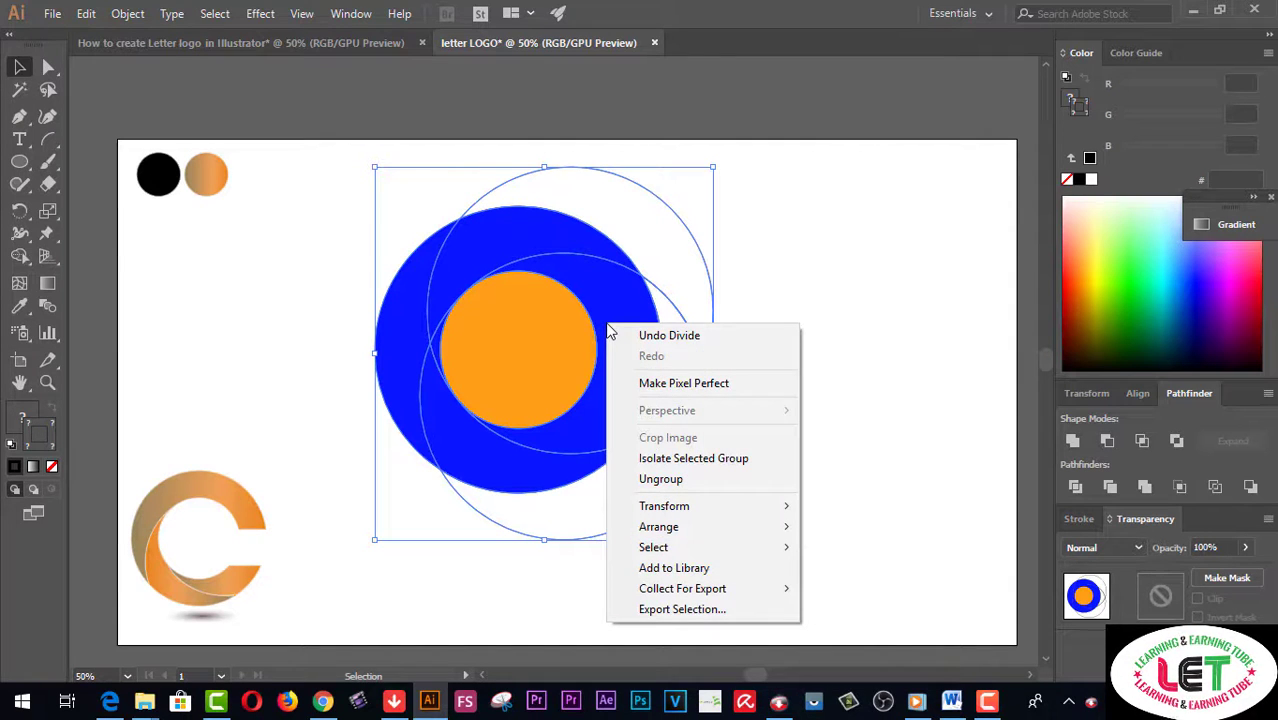
click(669, 483)
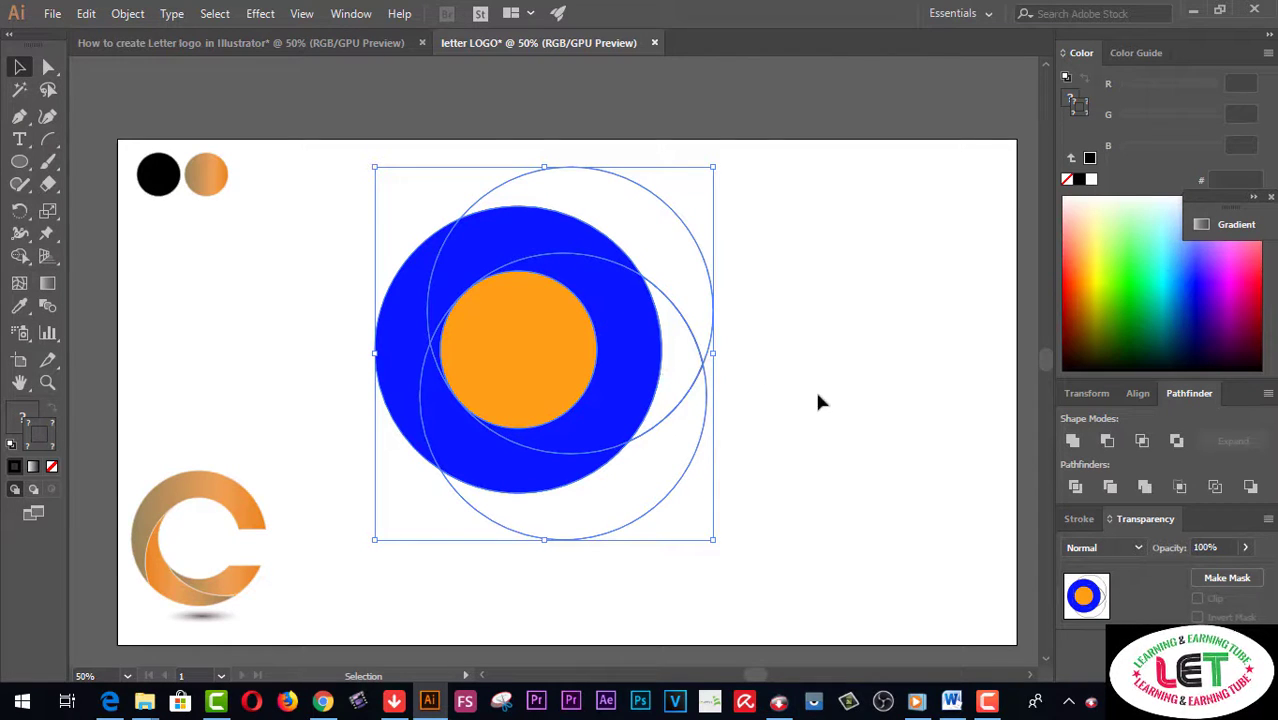
- Delete the unfilled pieces of the outlined circles that lie outside the blue circle
click(784, 506)
drag(784, 506, 684, 336)
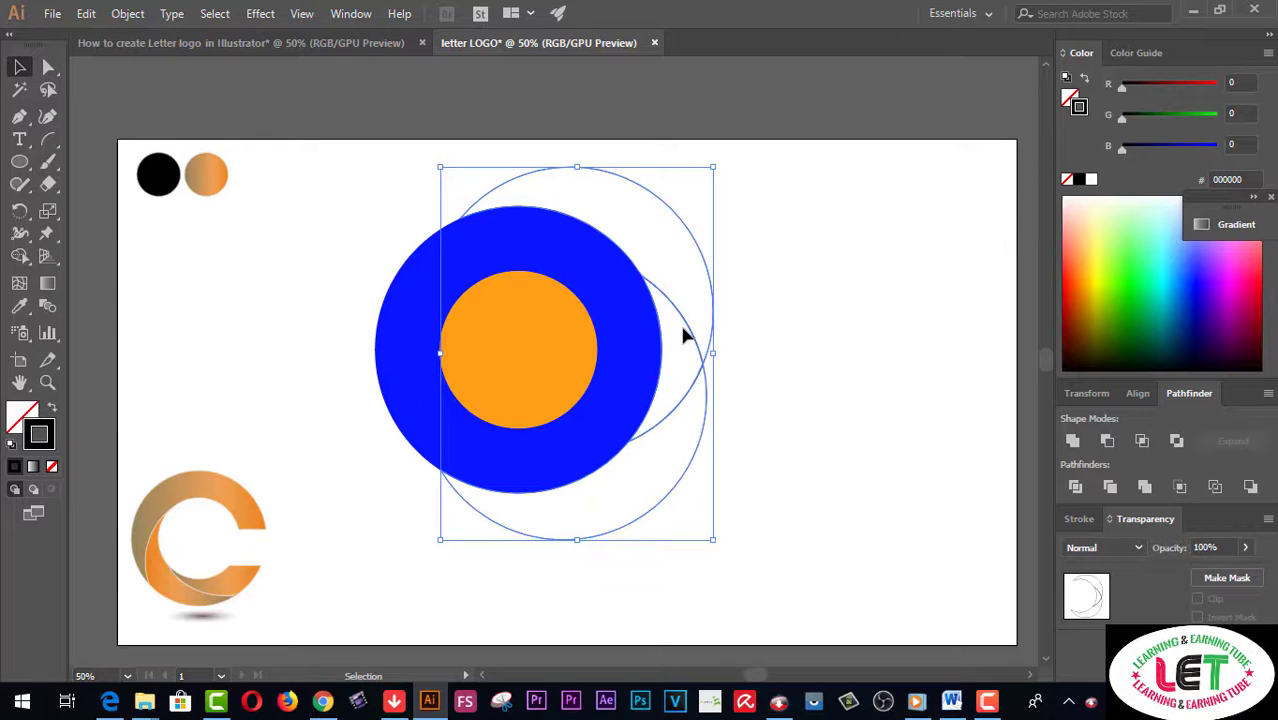
key(Delete)
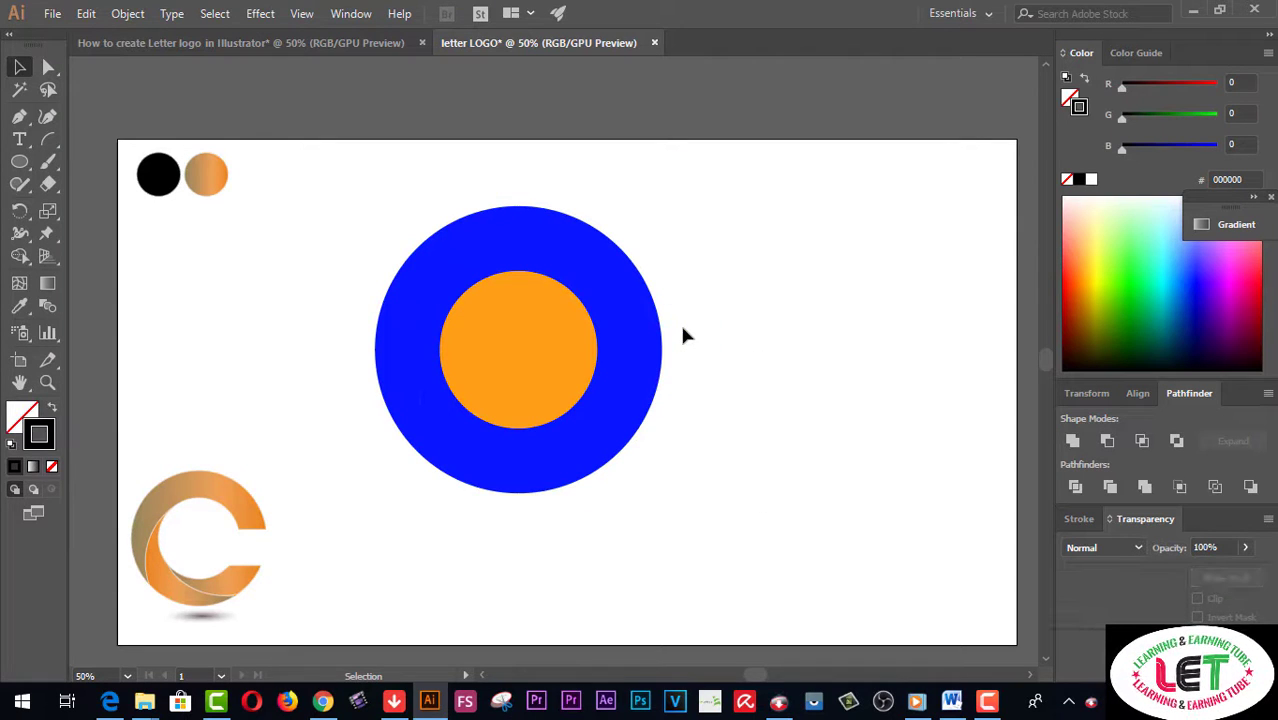
- Unite the blue circle's left crescent and its upper piece into one shape with Pathfinder
click(422, 318)
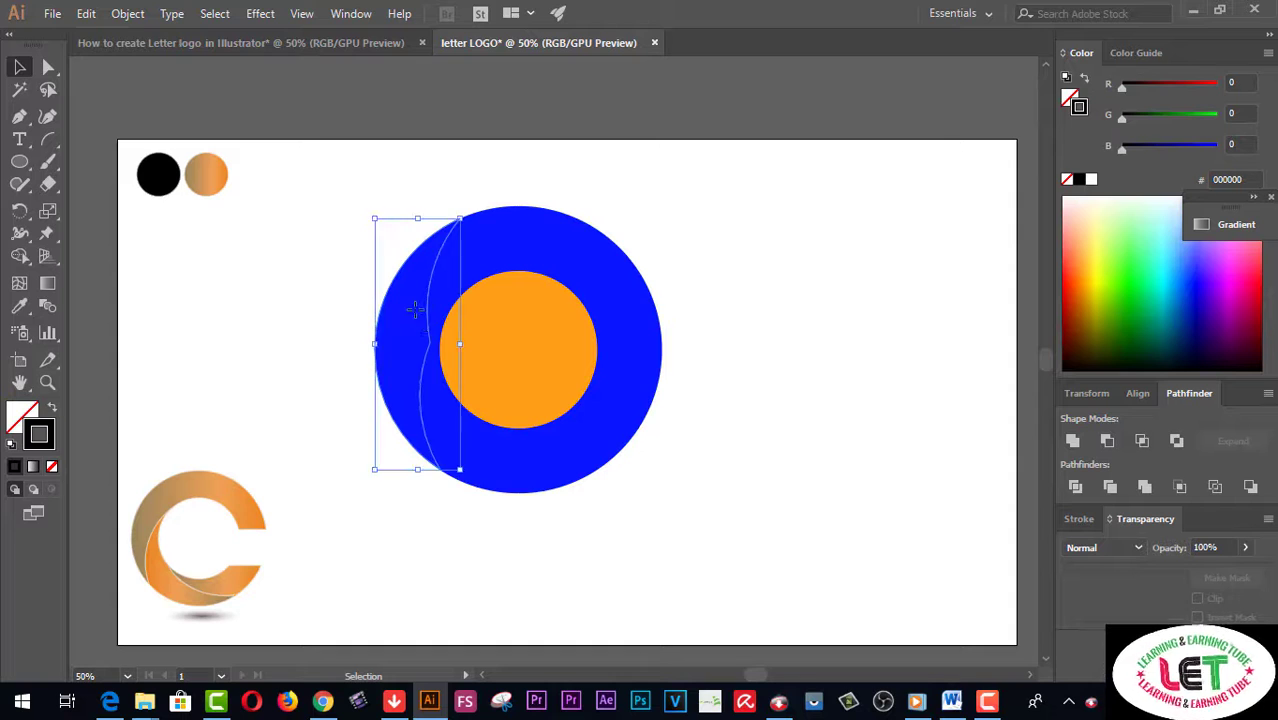
click(519, 238)
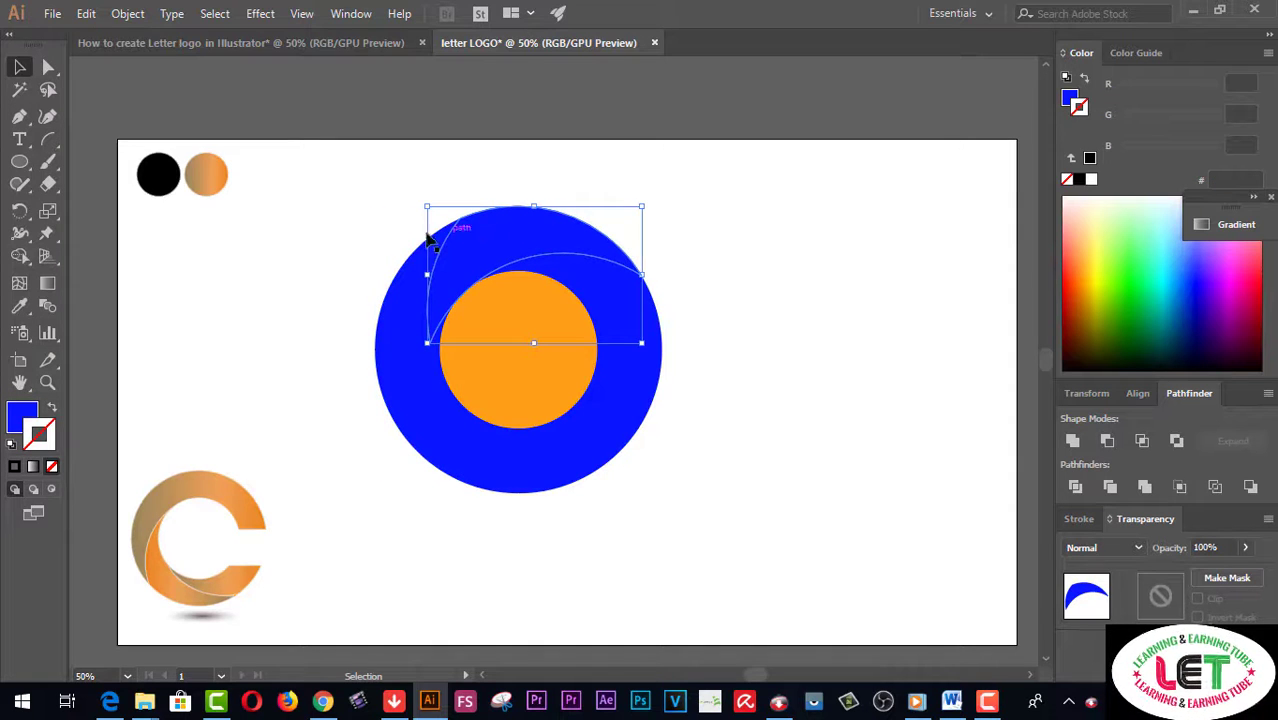
drag(395, 228, 452, 265)
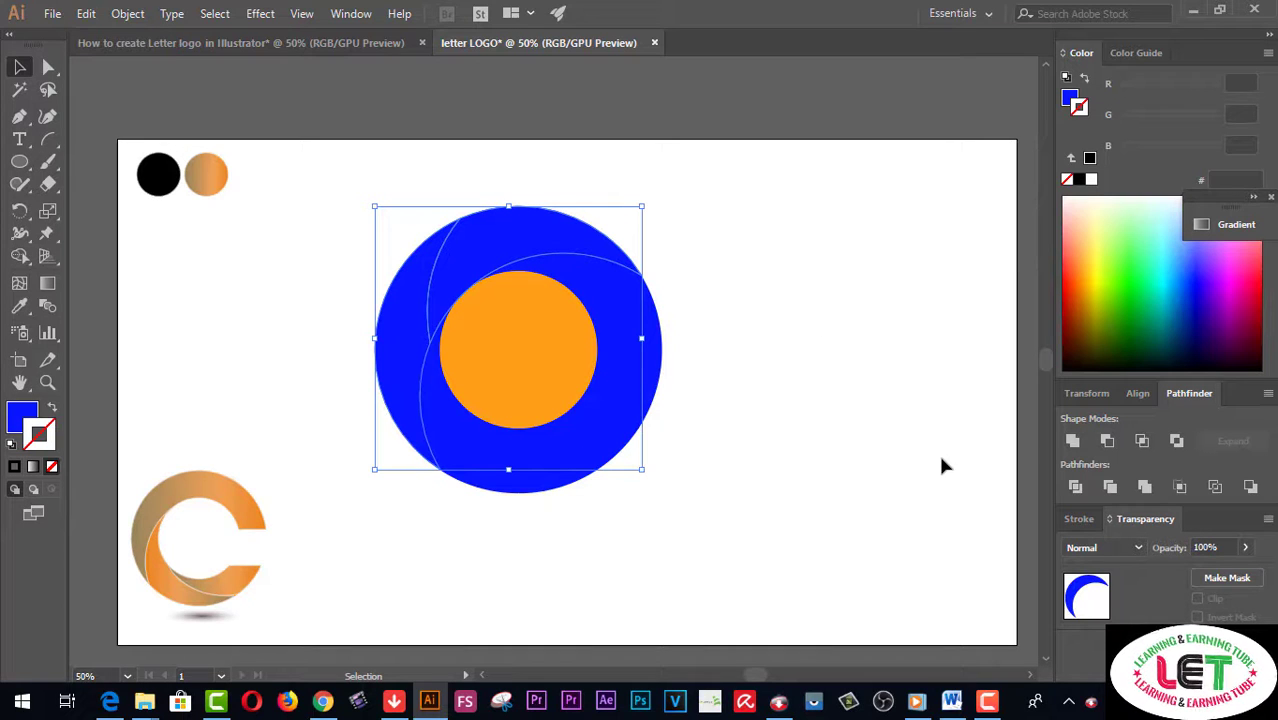
click(1072, 442)
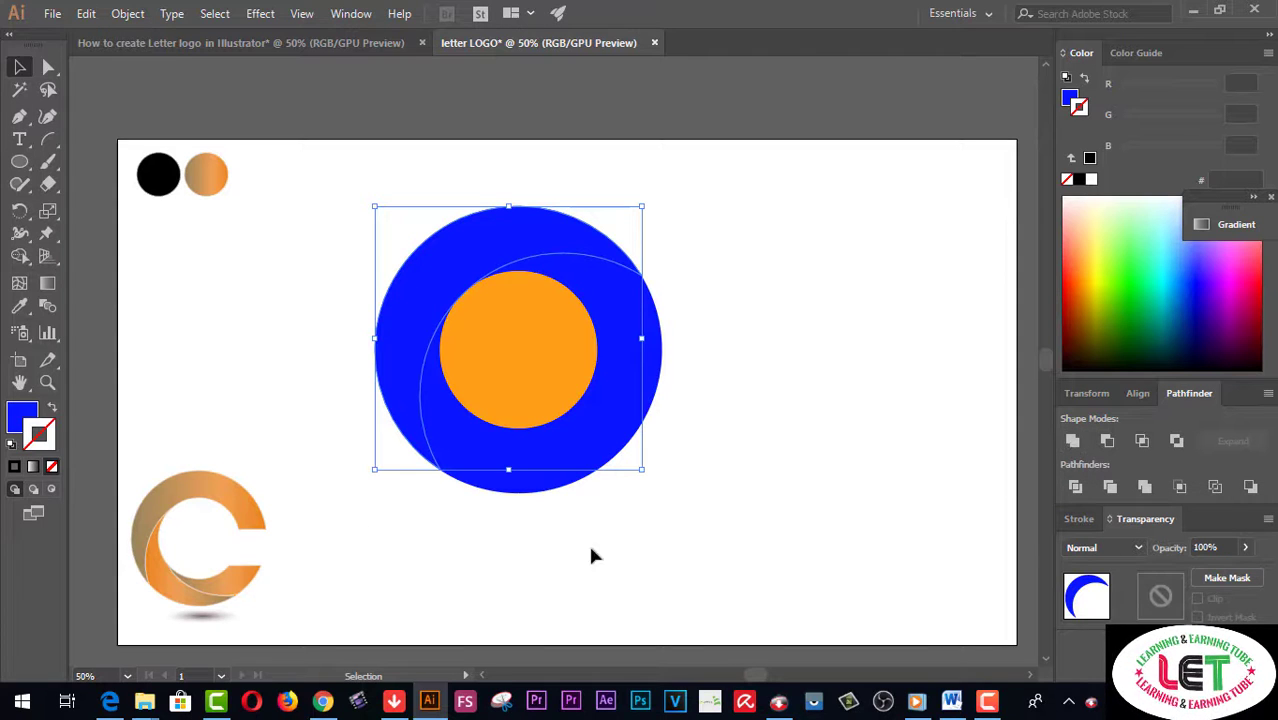
click(19, 306)
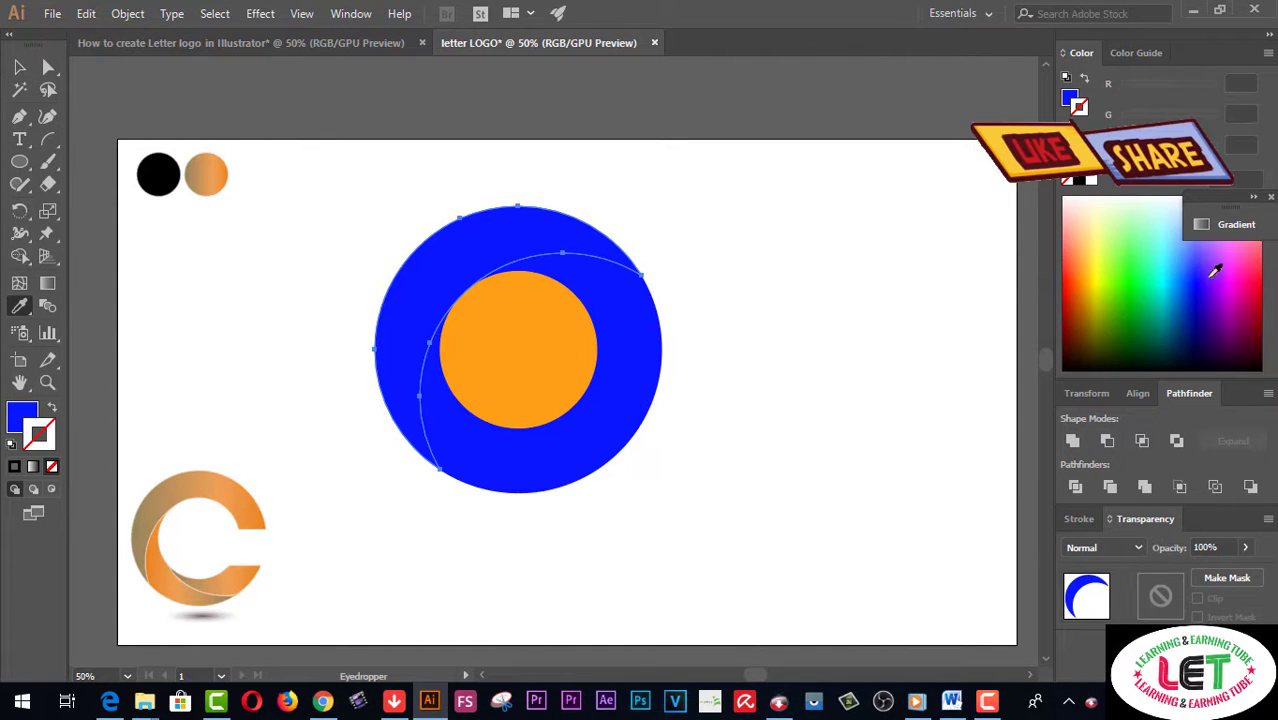
click(1257, 277)
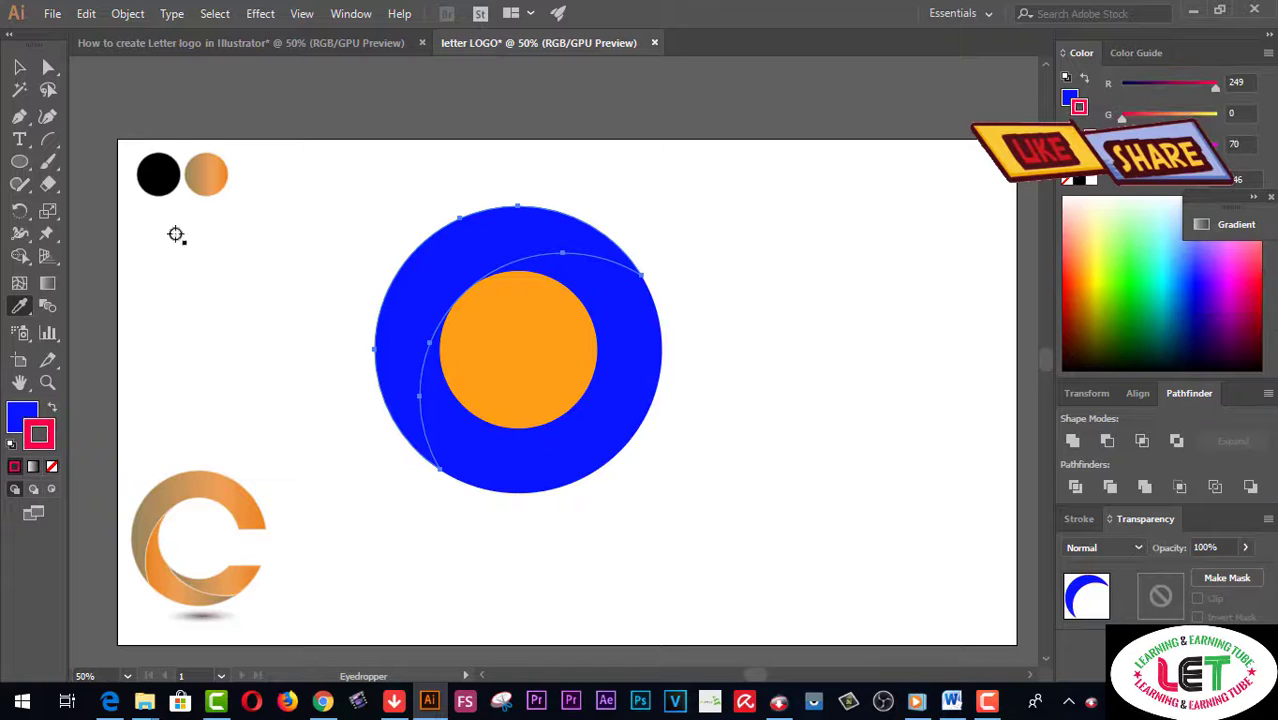
key(v)
click(52, 466)
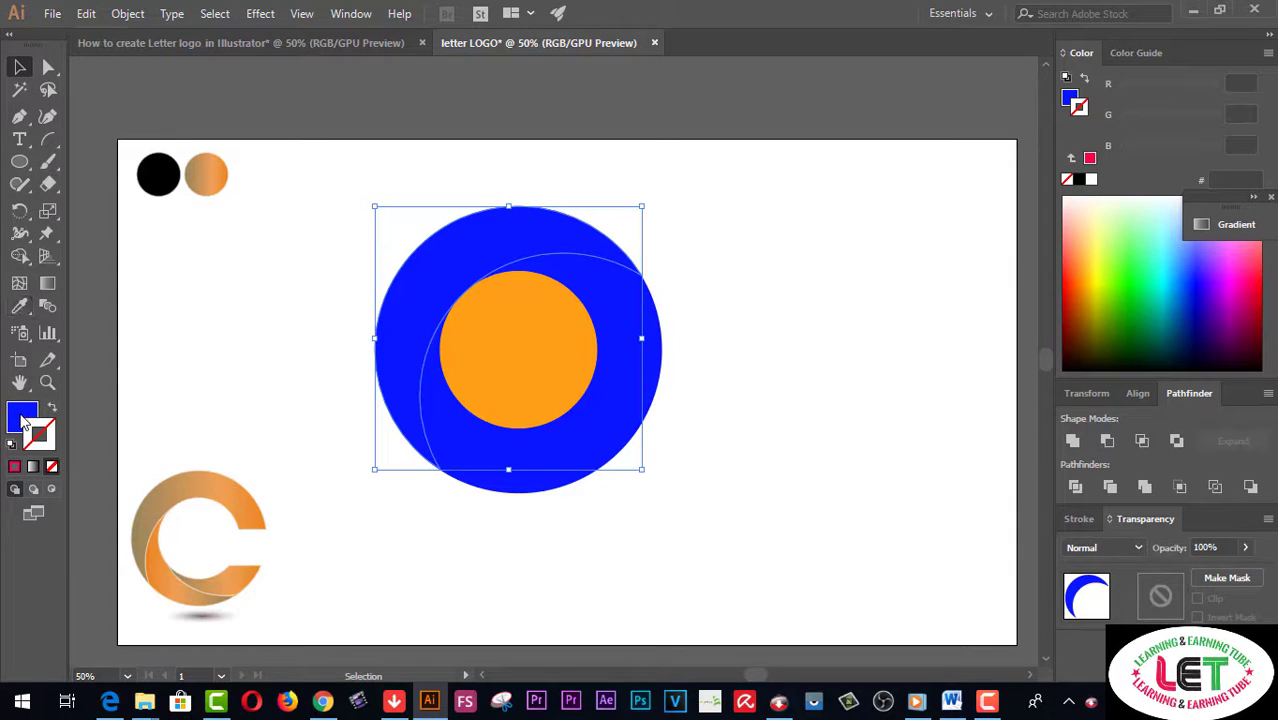
- Fill the united upper-left crescent with red FF062A
double_click(22, 416)
drag(1067, 224, 1066, 200)
click(1034, 197)
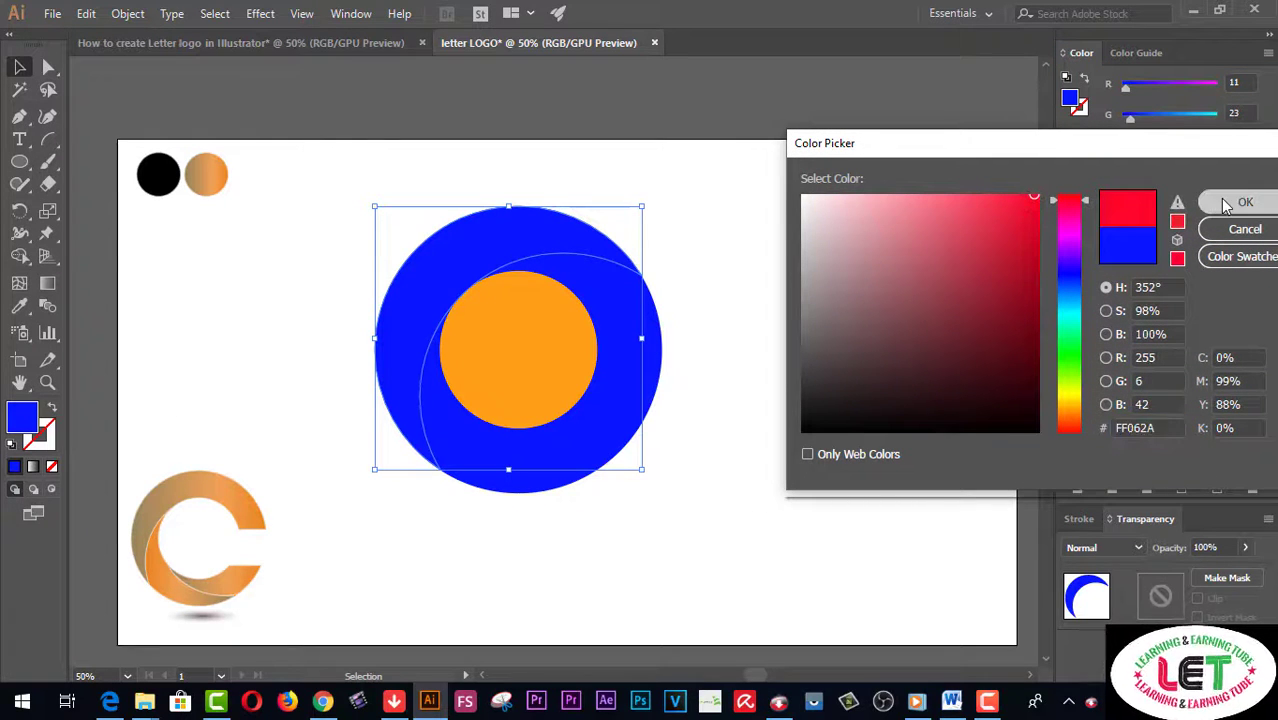
click(1207, 203)
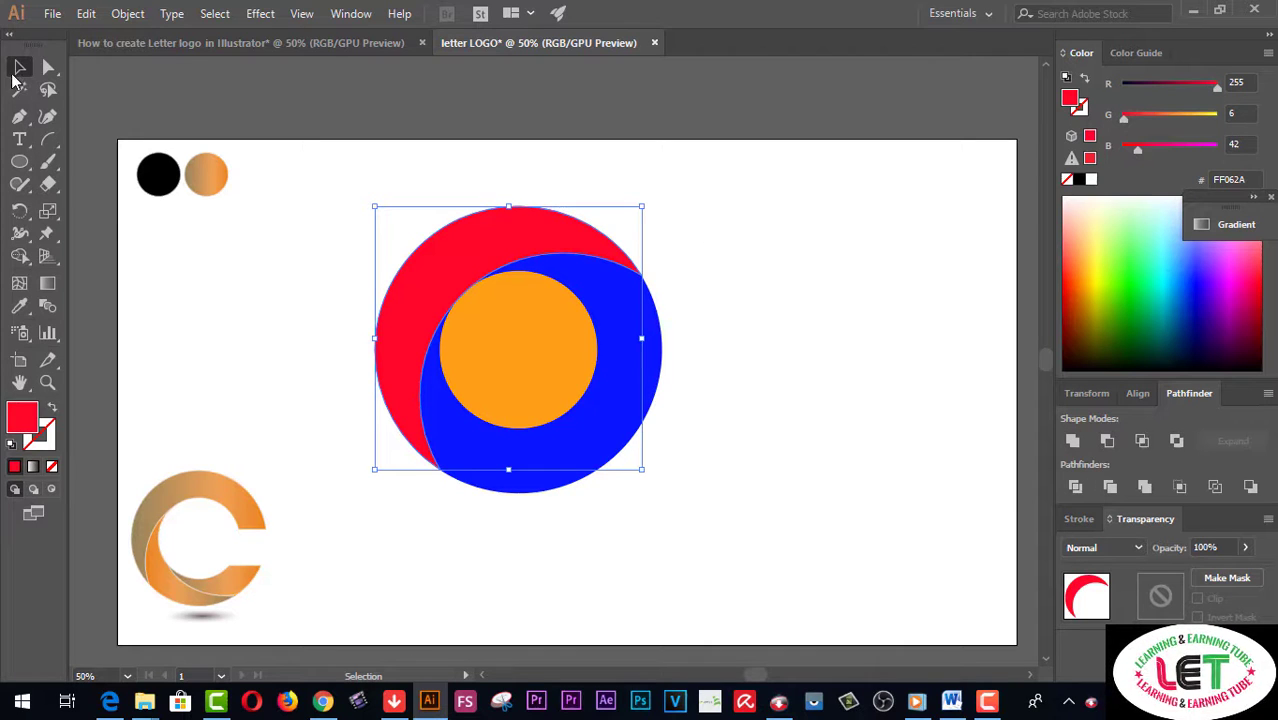
- Unite the two remaining blue pieces around the orange centre circle into one shape with Pathfinder
click(47, 382)
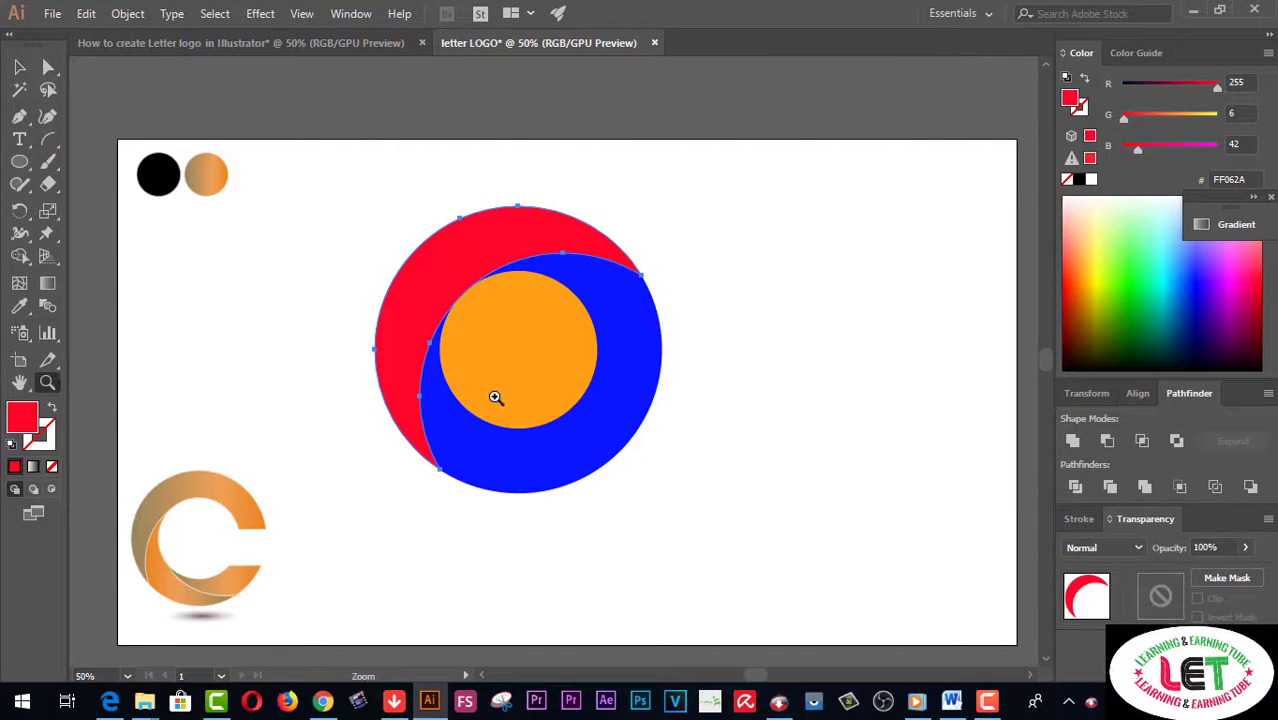
click(600, 388)
click(645, 374)
key(v)
click(288, 448)
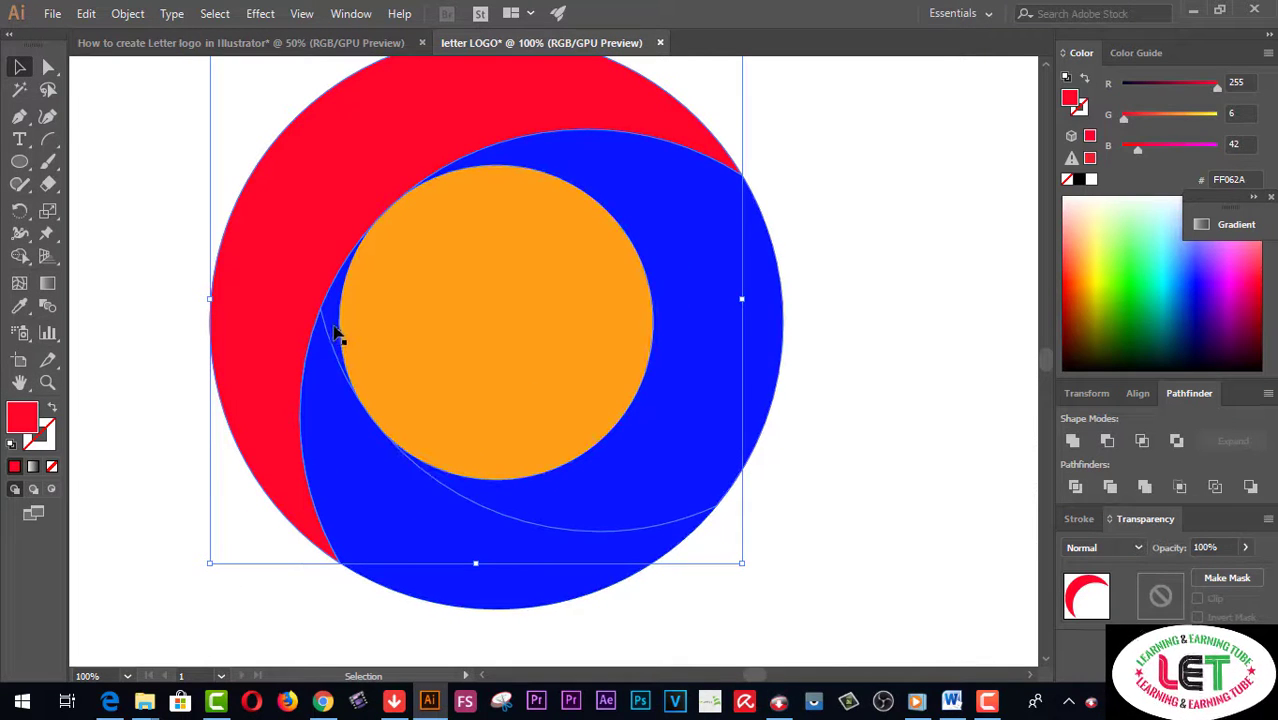
click(314, 419)
click(313, 414)
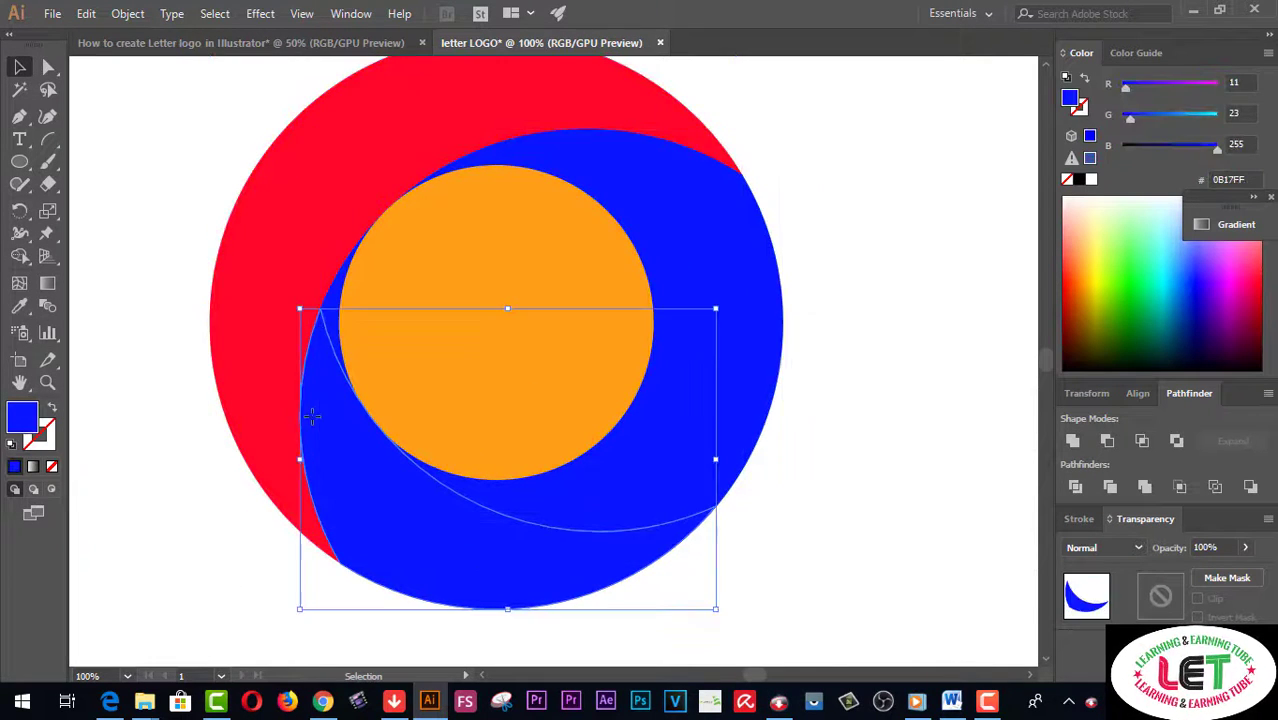
shift+click(332, 302)
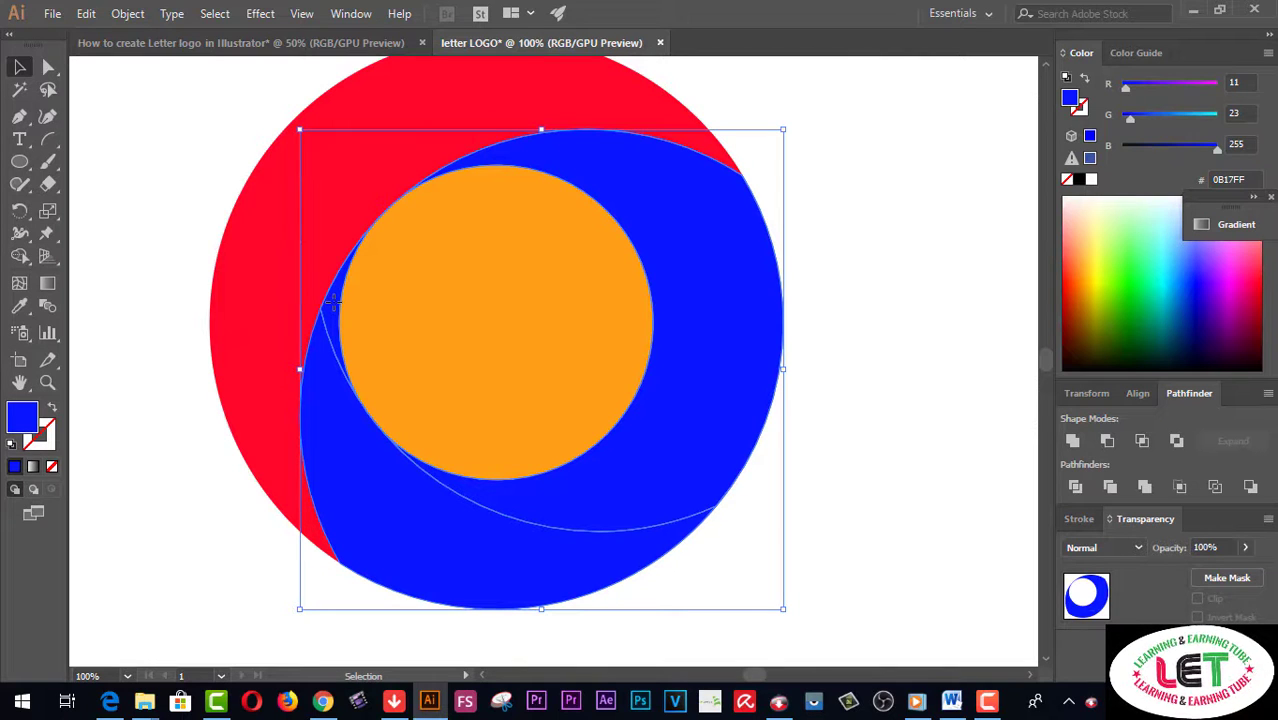
click(1074, 438)
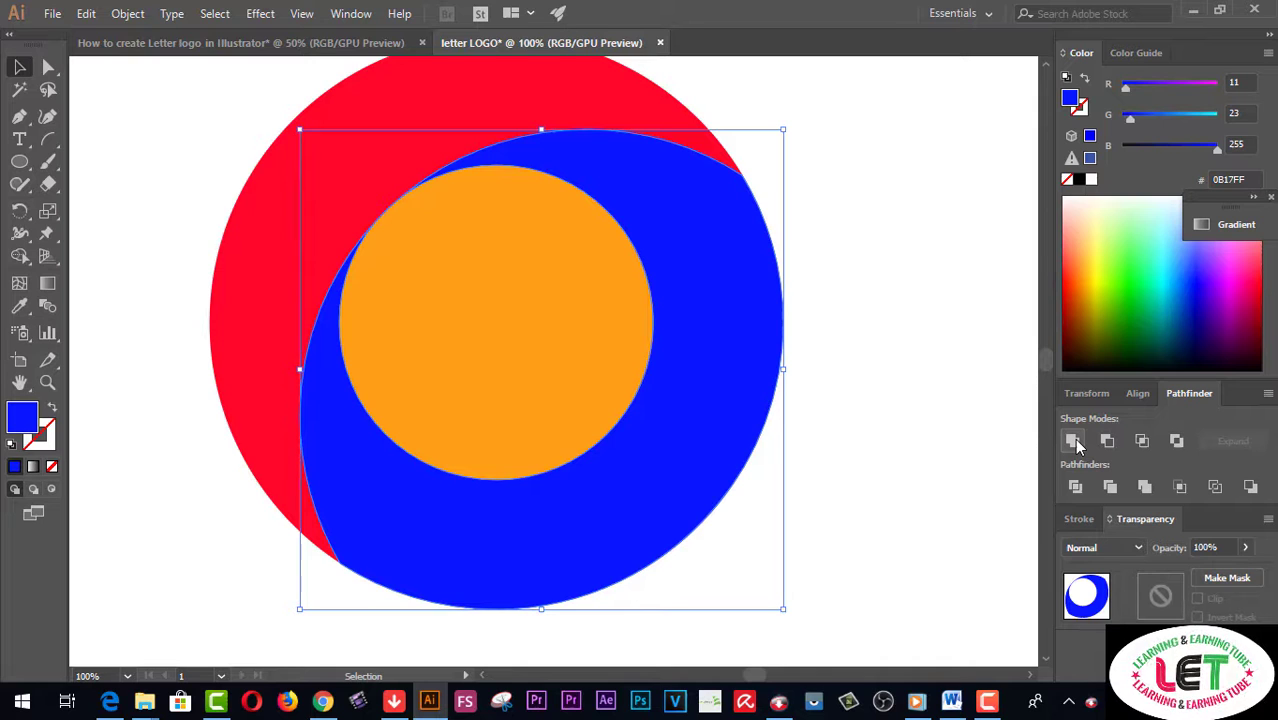
- Fill the united blue shape with dark orange D96700 and delete the light orange circle from its centre
click(19, 307)
click(482, 398)
key(v)
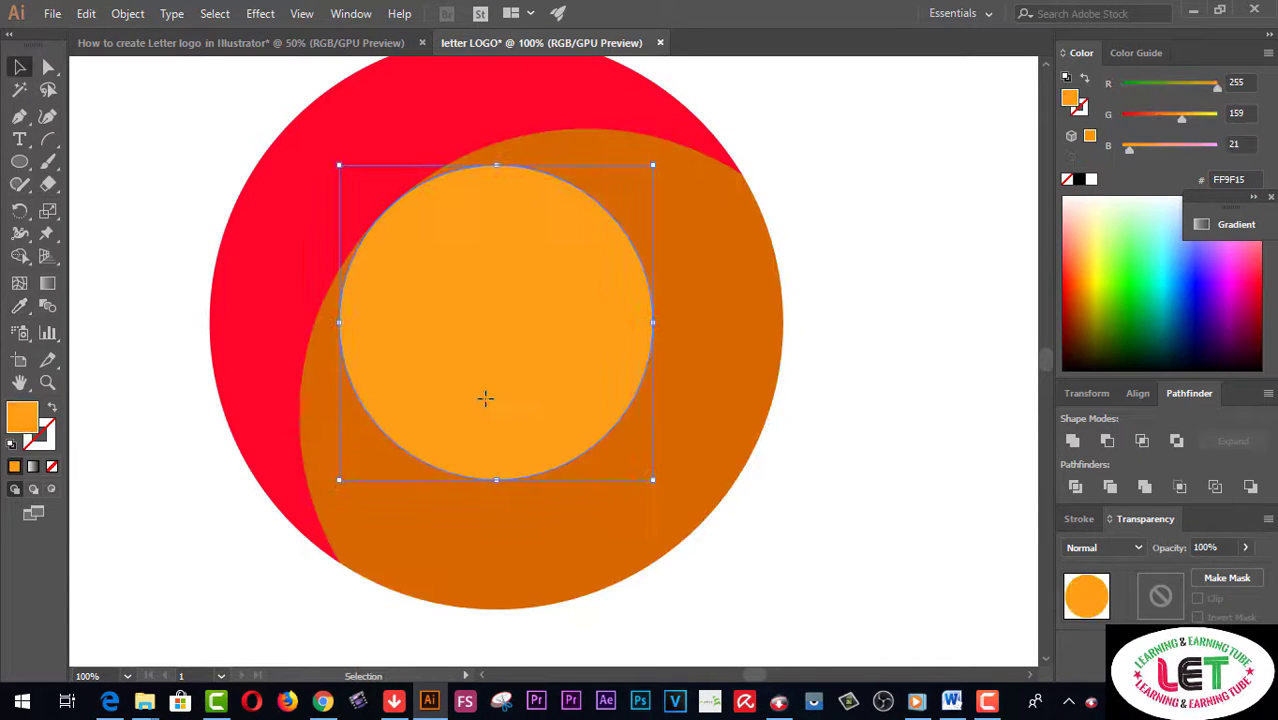
drag(482, 398, 934, 508)
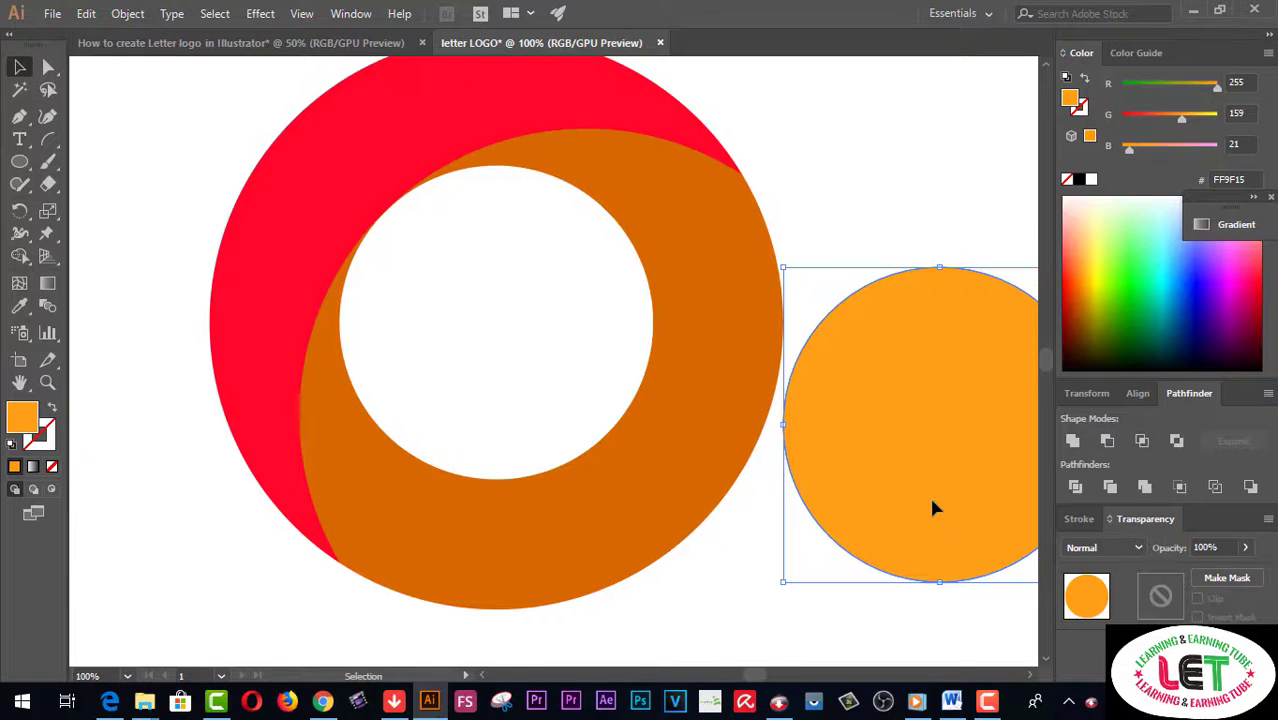
key(Delete)
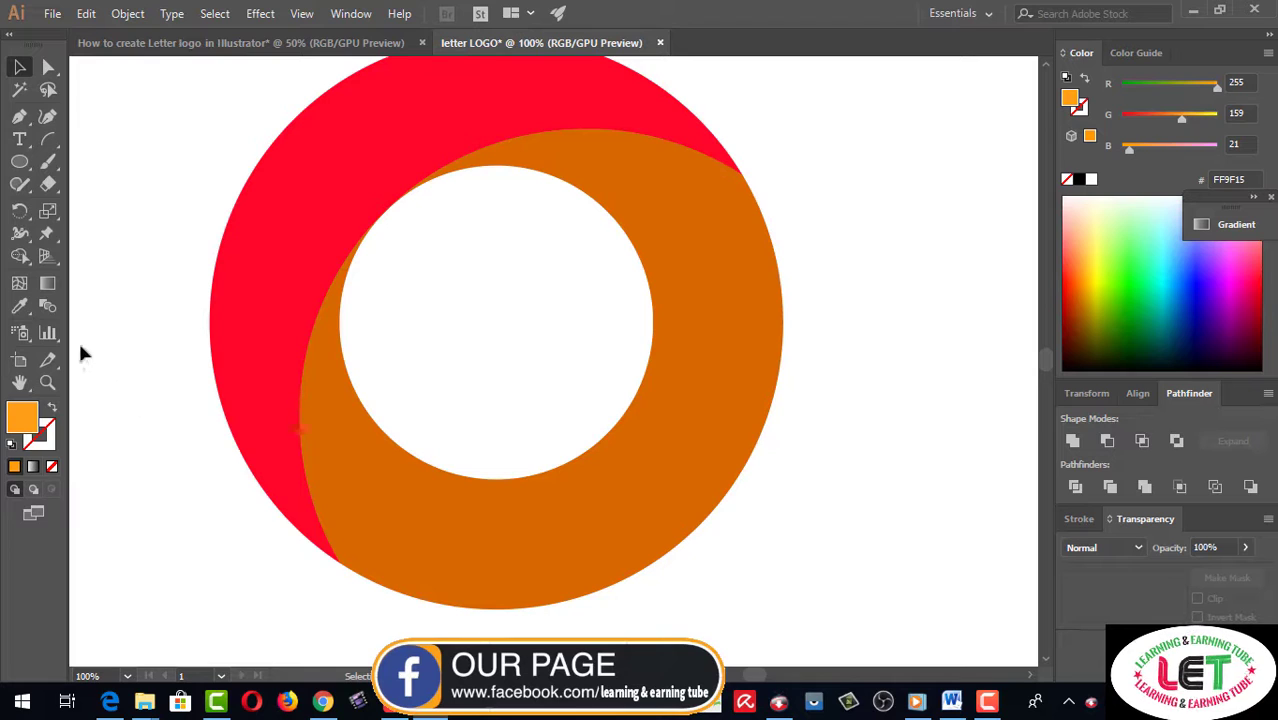
- Draw a curved Pen path from the inner hole's lower-left edge across the dark orange shape, ending just outside its lower-right edge
click(28, 122)
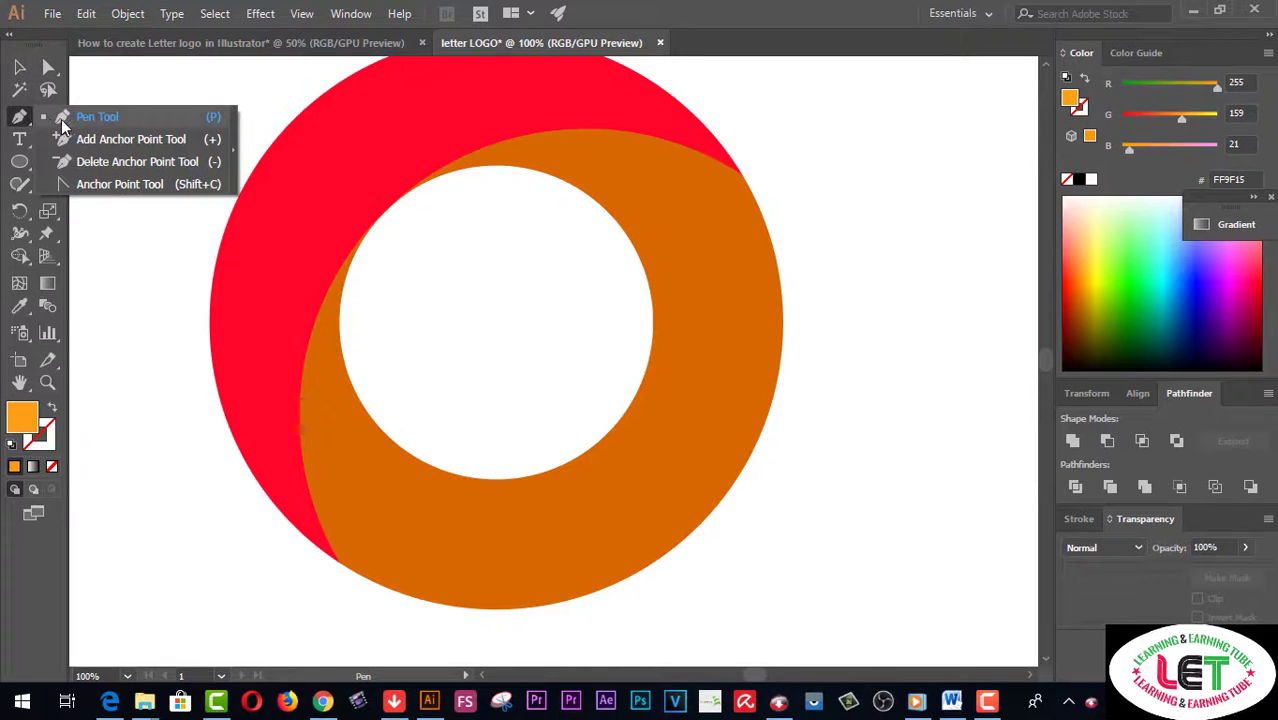
click(79, 122)
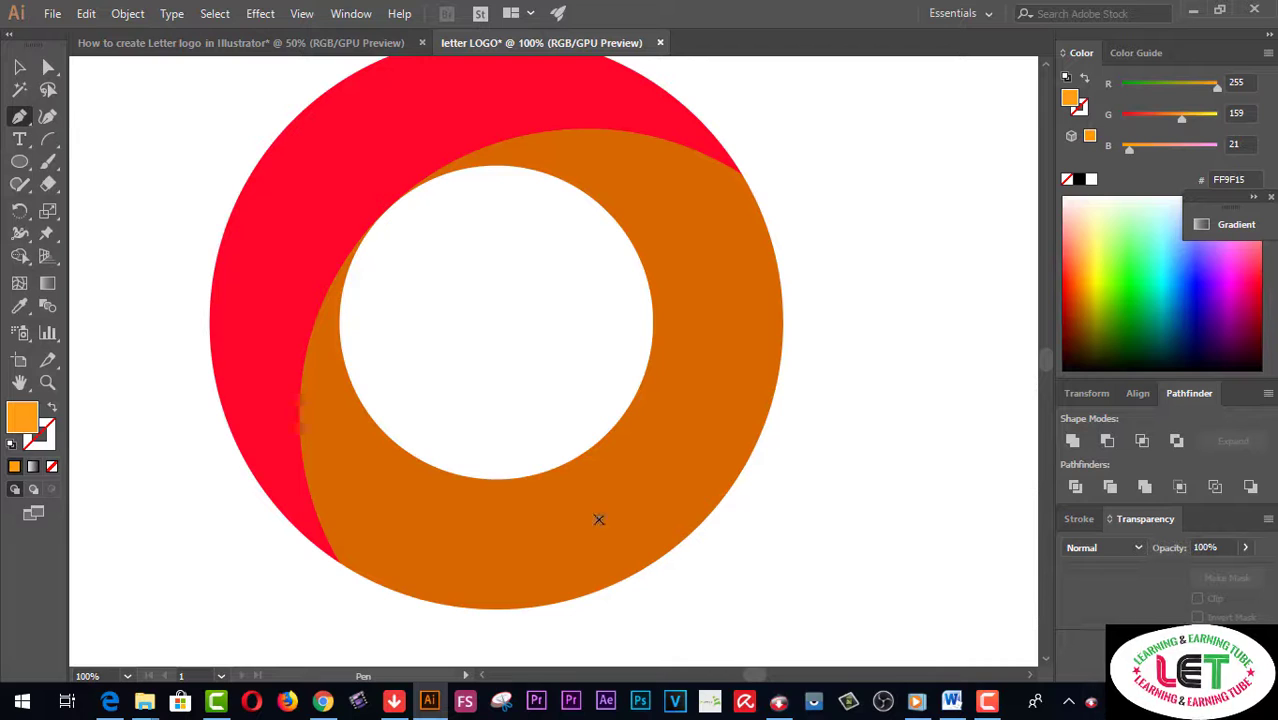
click(430, 453)
drag(693, 562, 790, 576)
key(v)
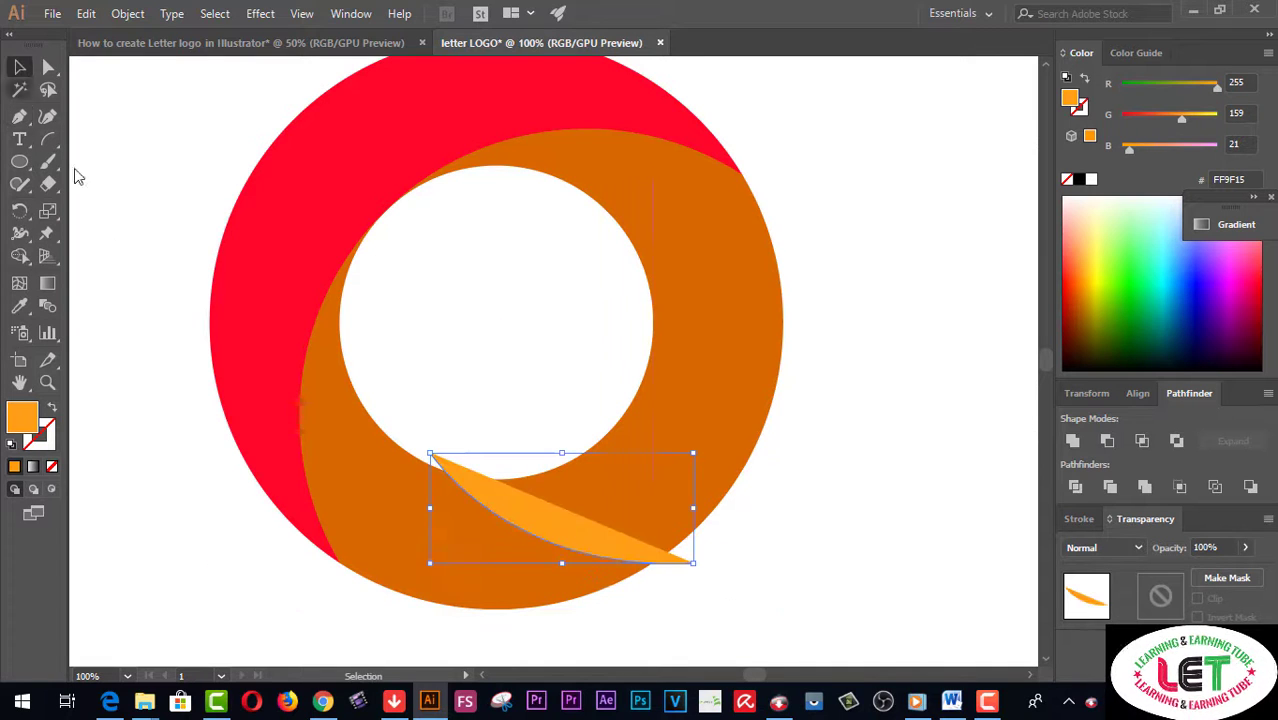
- Swap the curved path's fill and stroke and set the stroke colour to black 000000
click(52, 410)
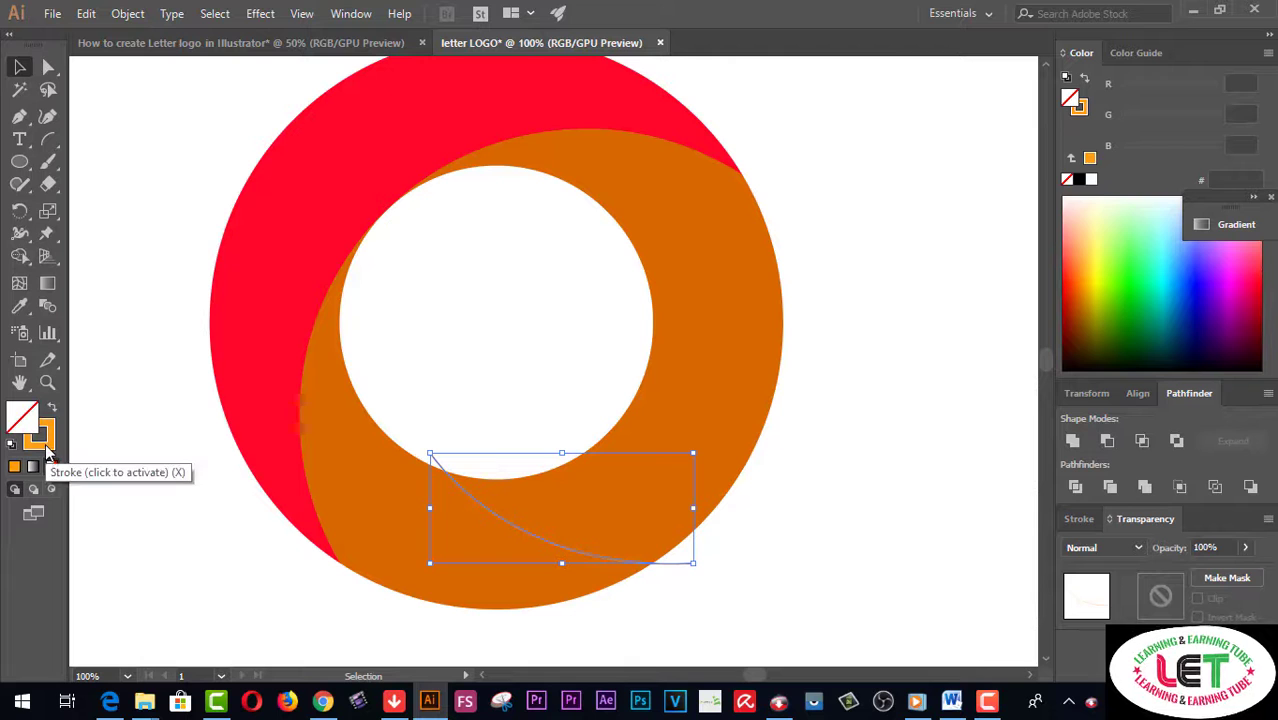
double_click(42, 445)
mouse_move(830, 265)
mouse_down()
mouse_move(807, 192)
mouse_move(1008, 432)
mouse_up()
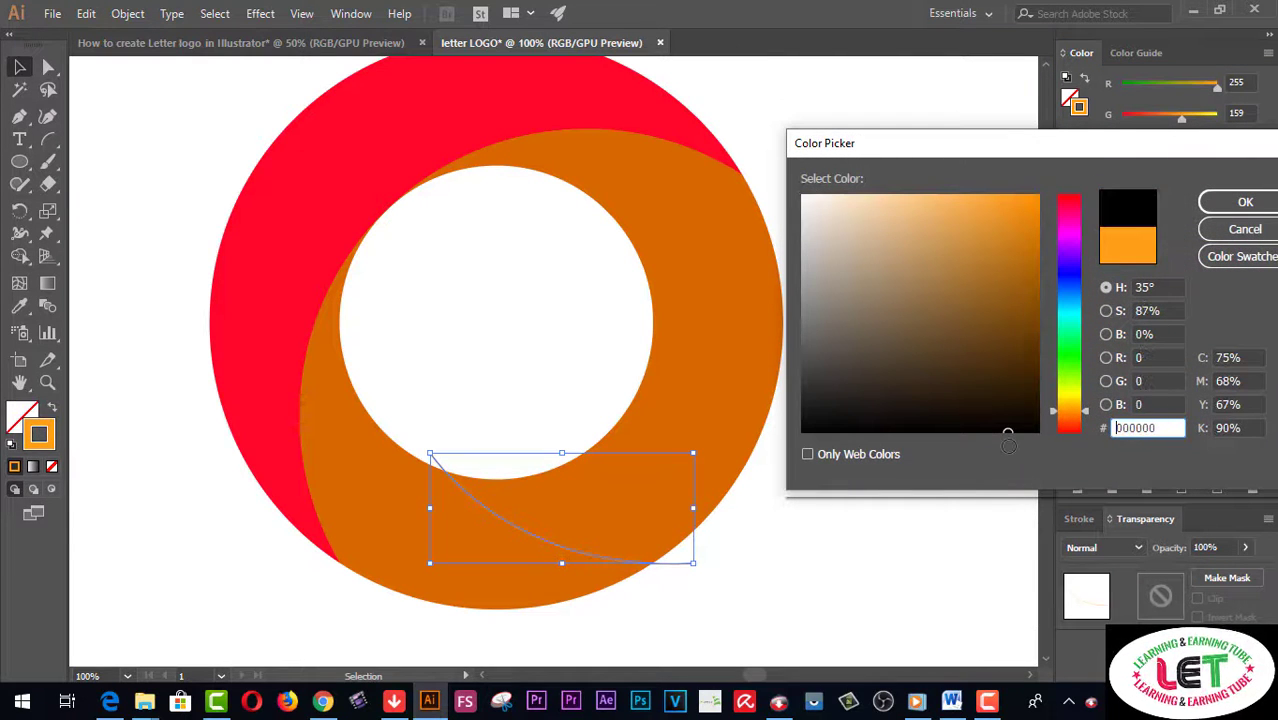
click(1228, 201)
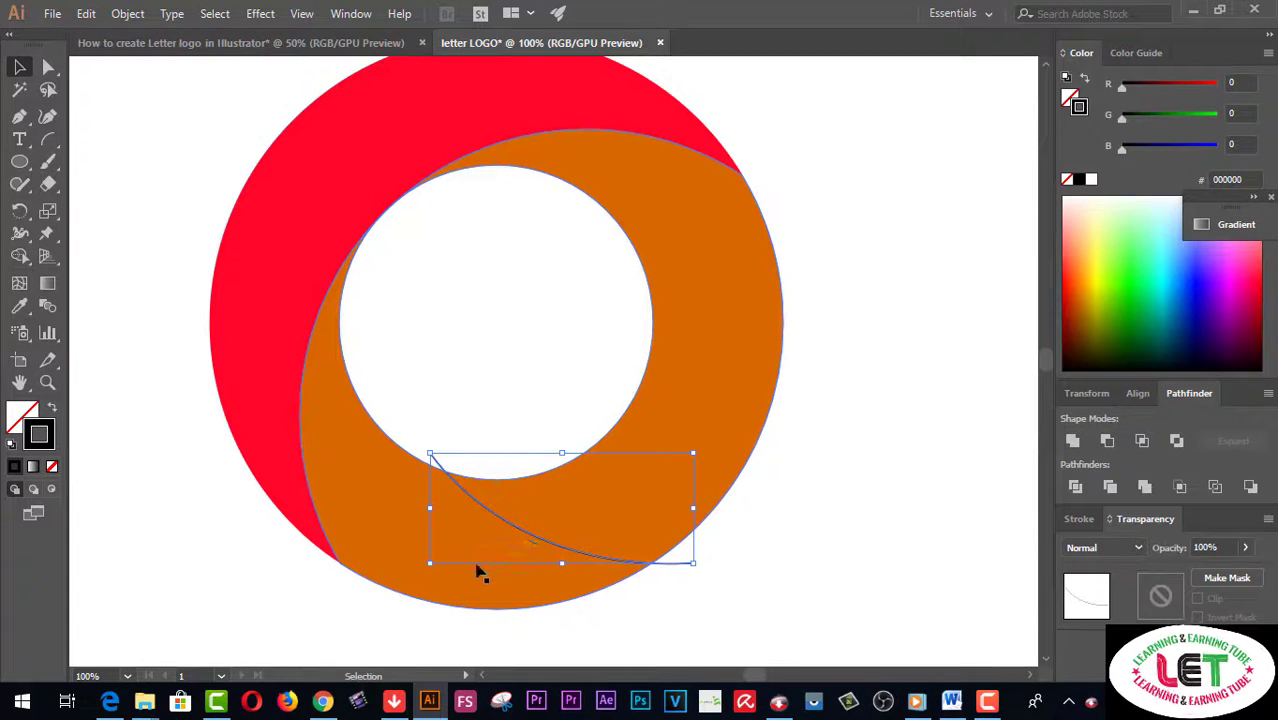
click(582, 621)
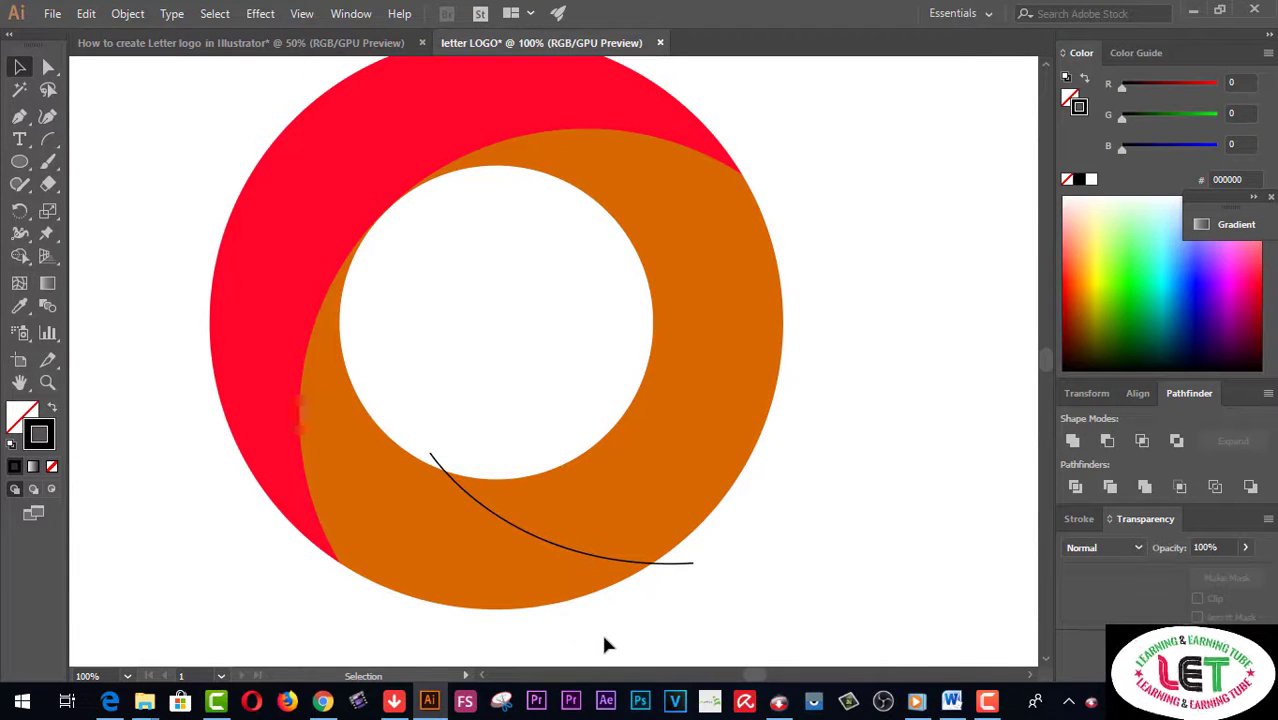
- Split the dark orange shape along the curved line with Pathfinder Divide and ungroup the resulting pieces
click(499, 467)
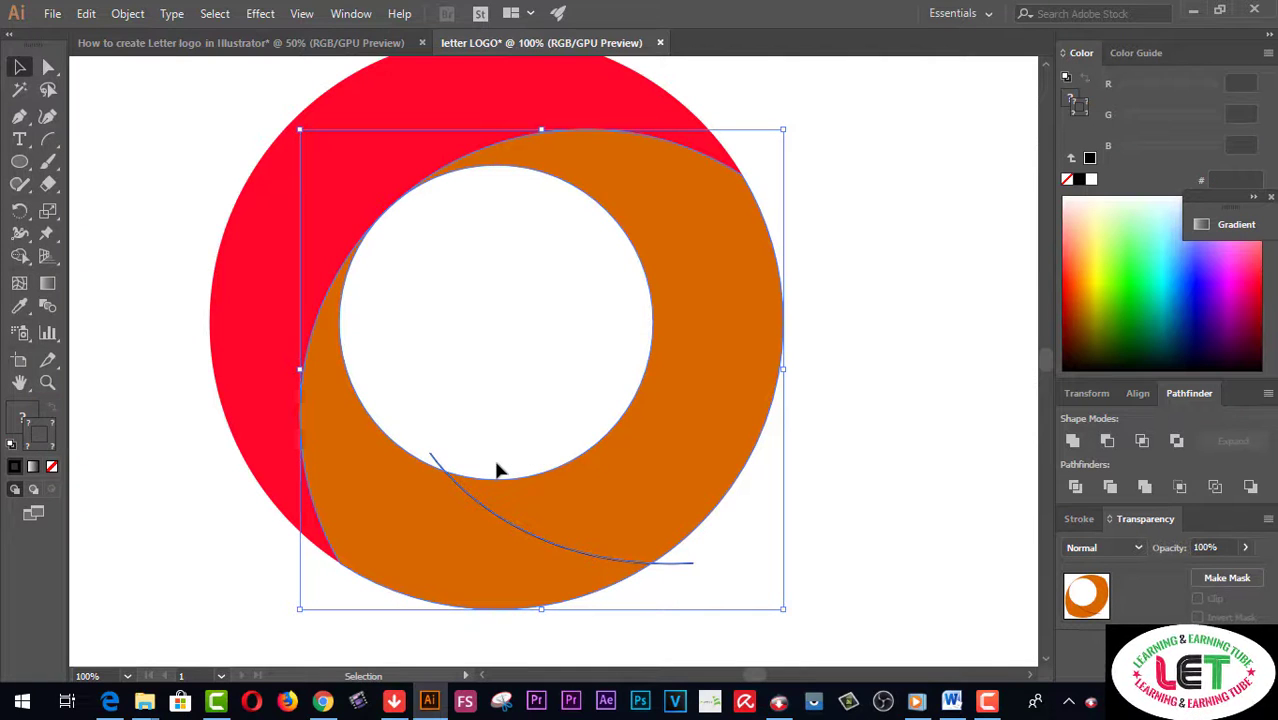
click(1075, 487)
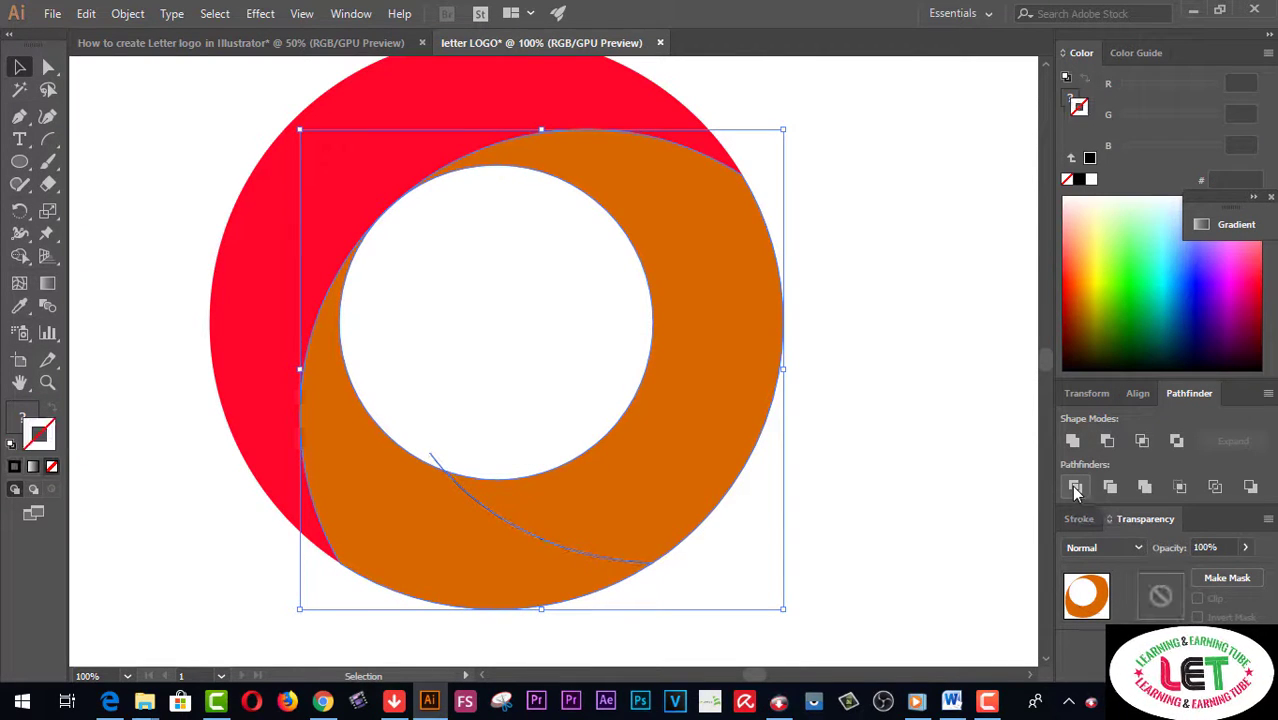
right_click(700, 424)
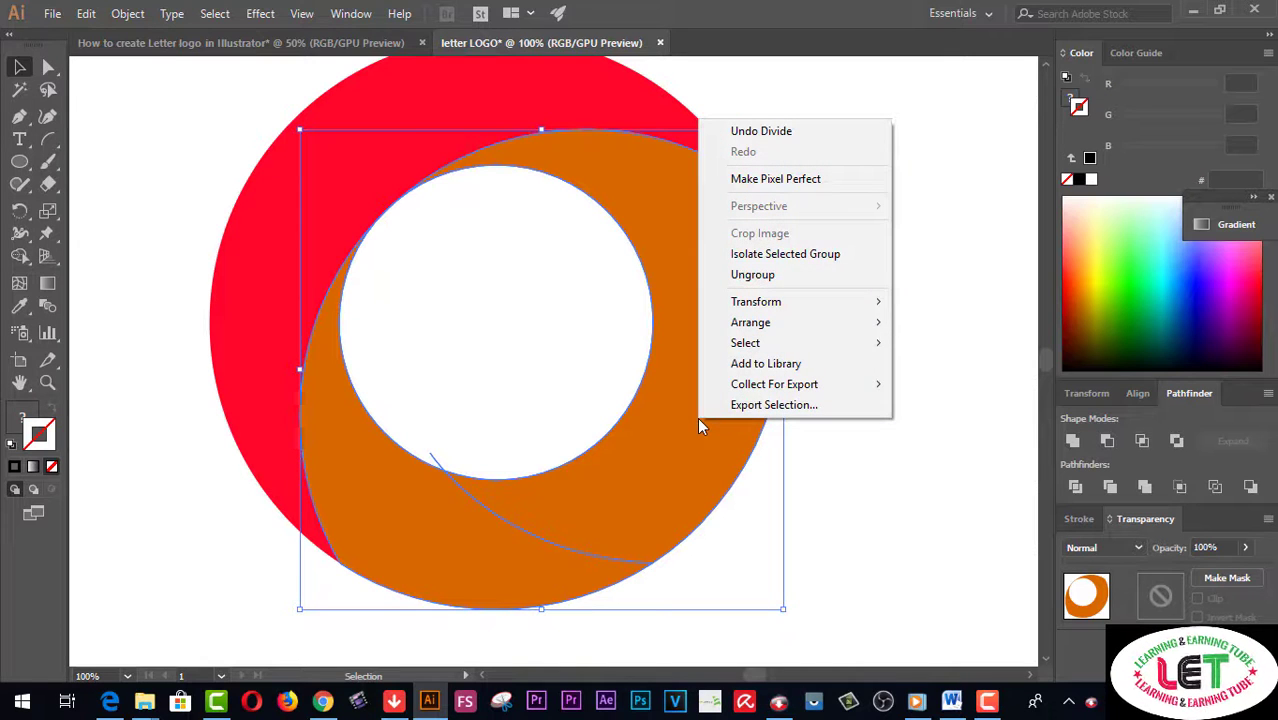
click(752, 275)
click(858, 309)
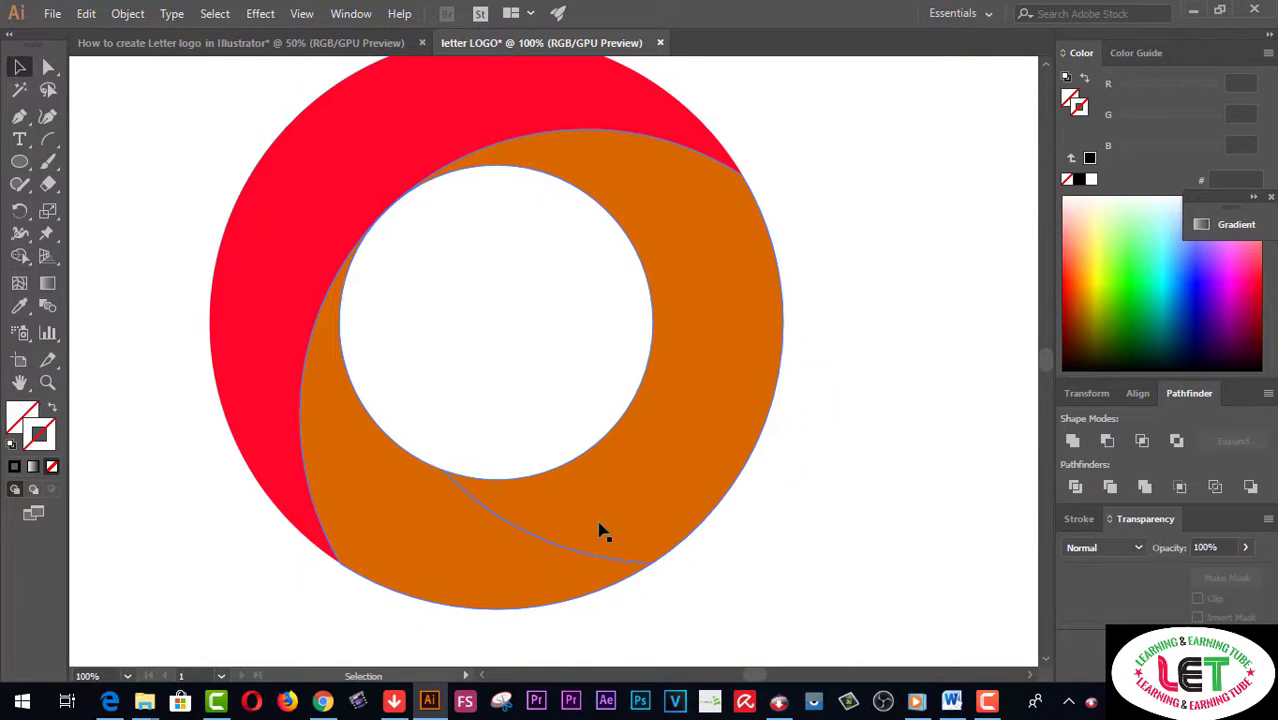
click(498, 546)
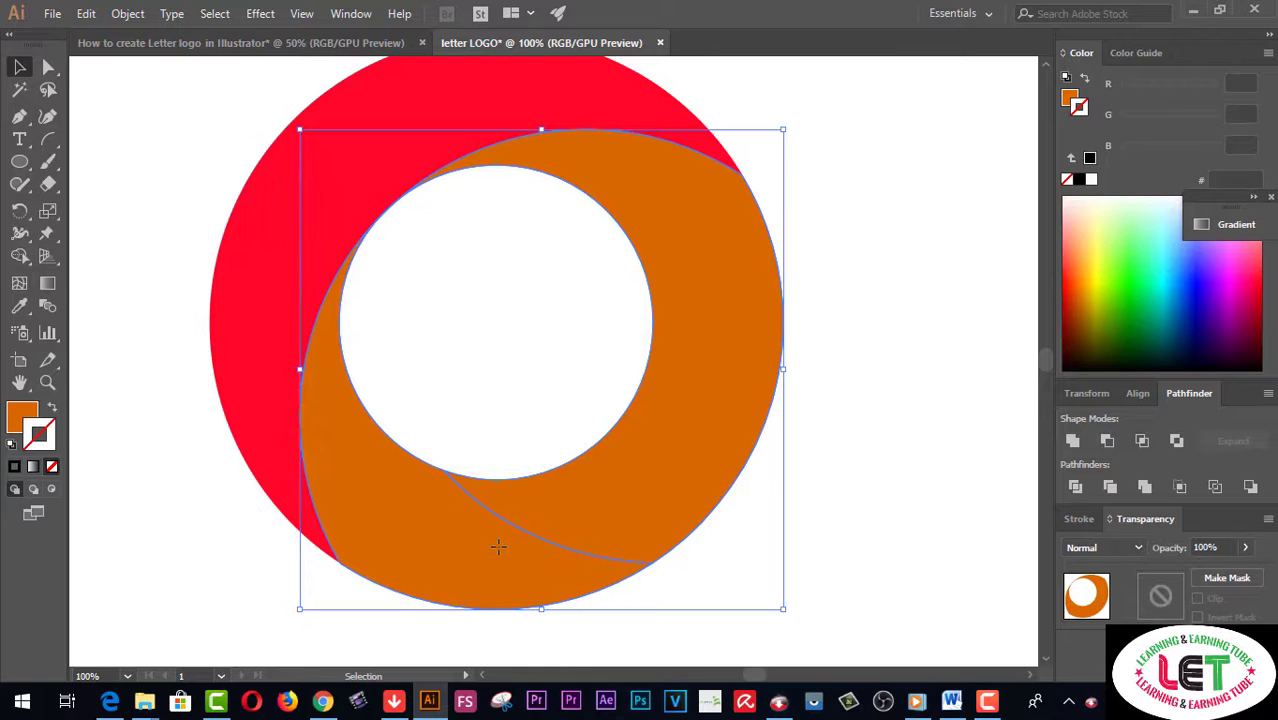
click(881, 366)
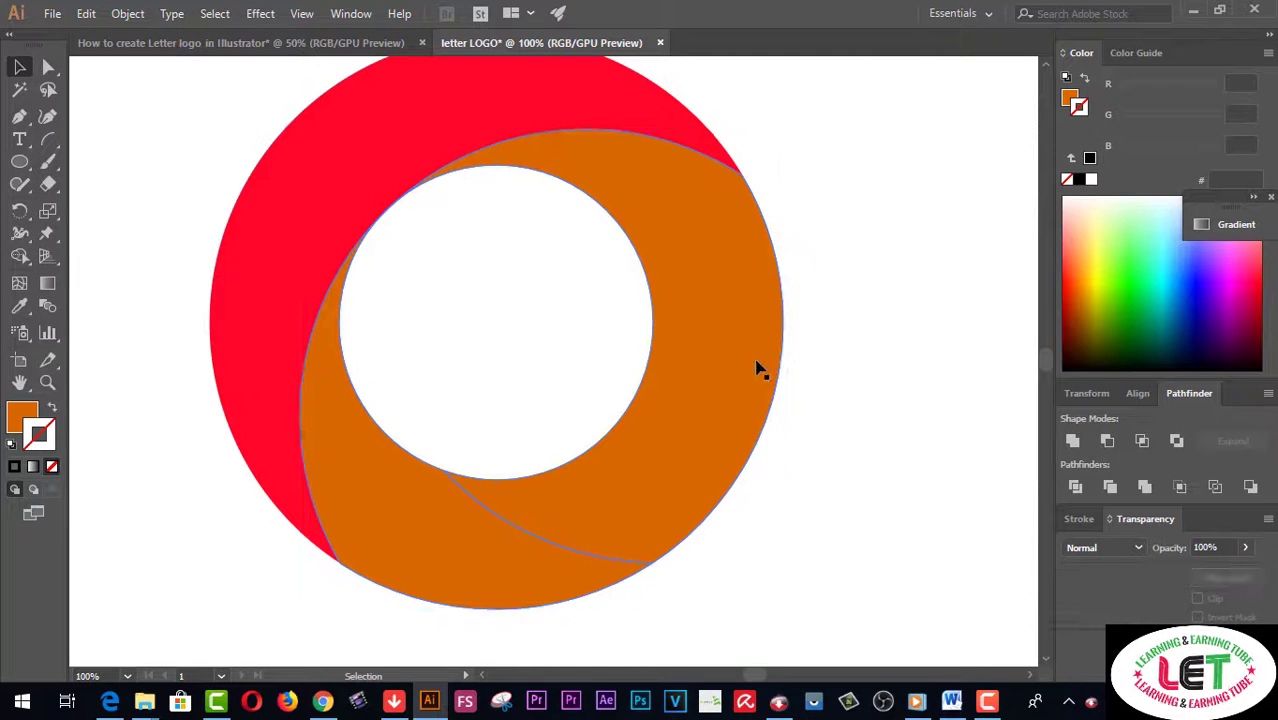
click(765, 357)
right_click(755, 359)
click(866, 231)
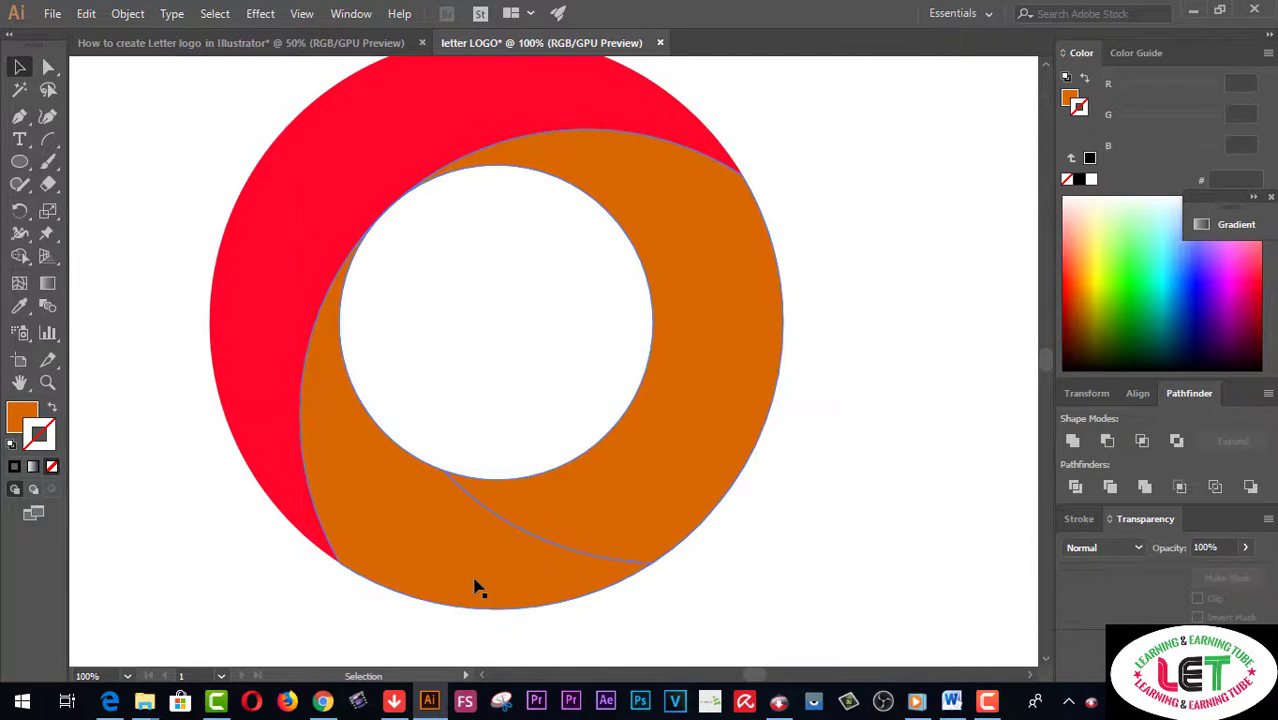
- Fill the ring's lower-left piece with amber and the upper-left red crescent with yellow FFDD33
click(477, 585)
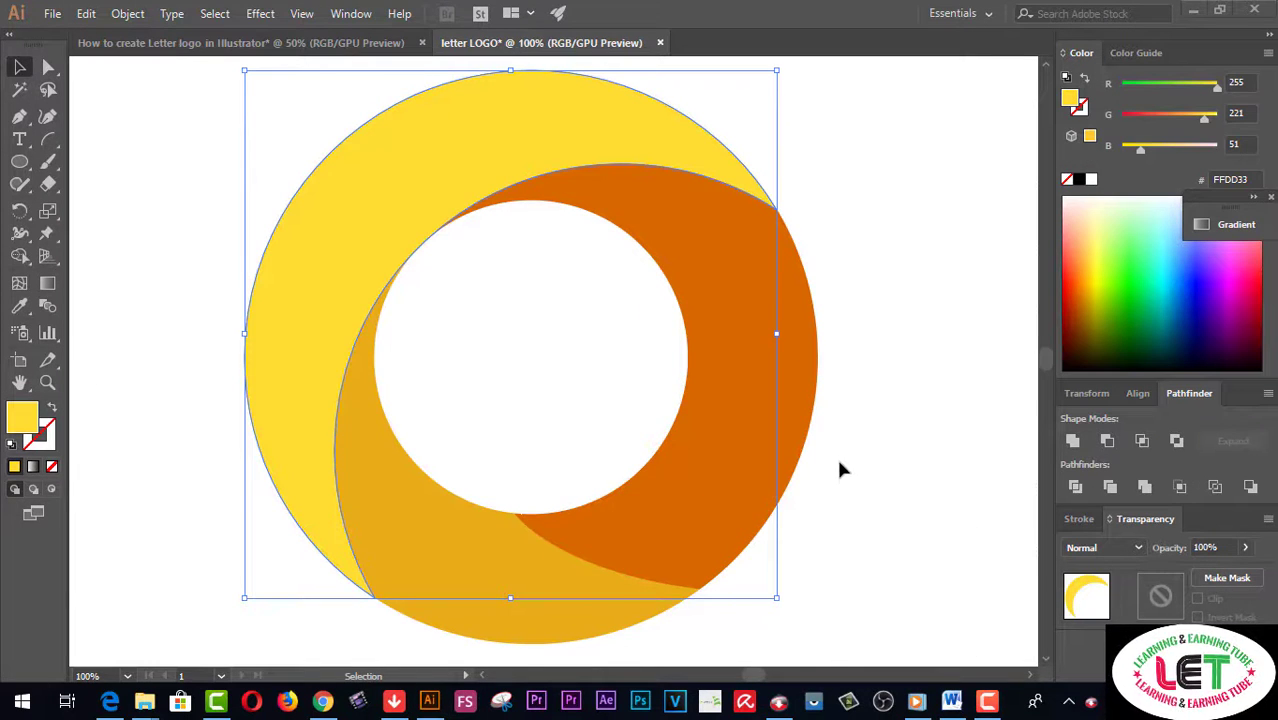
scroll(836, 463, up, 1)
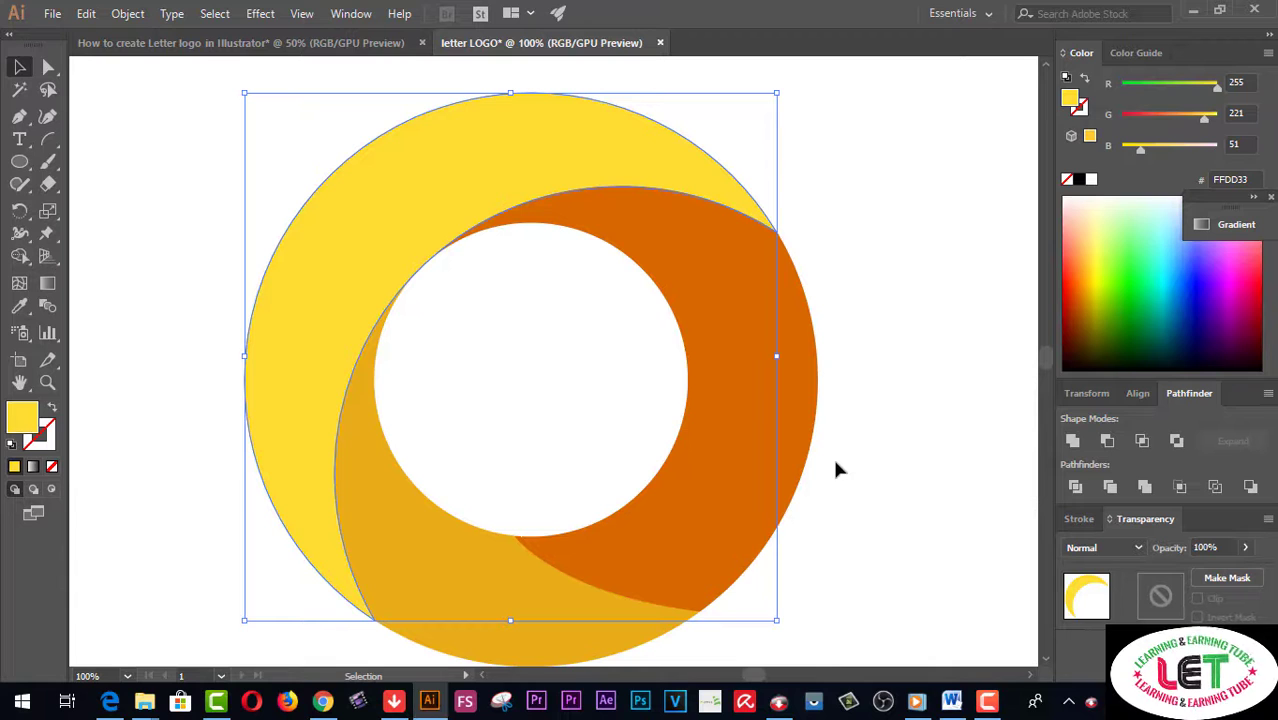
click(836, 468)
scroll(836, 465, down, 1)
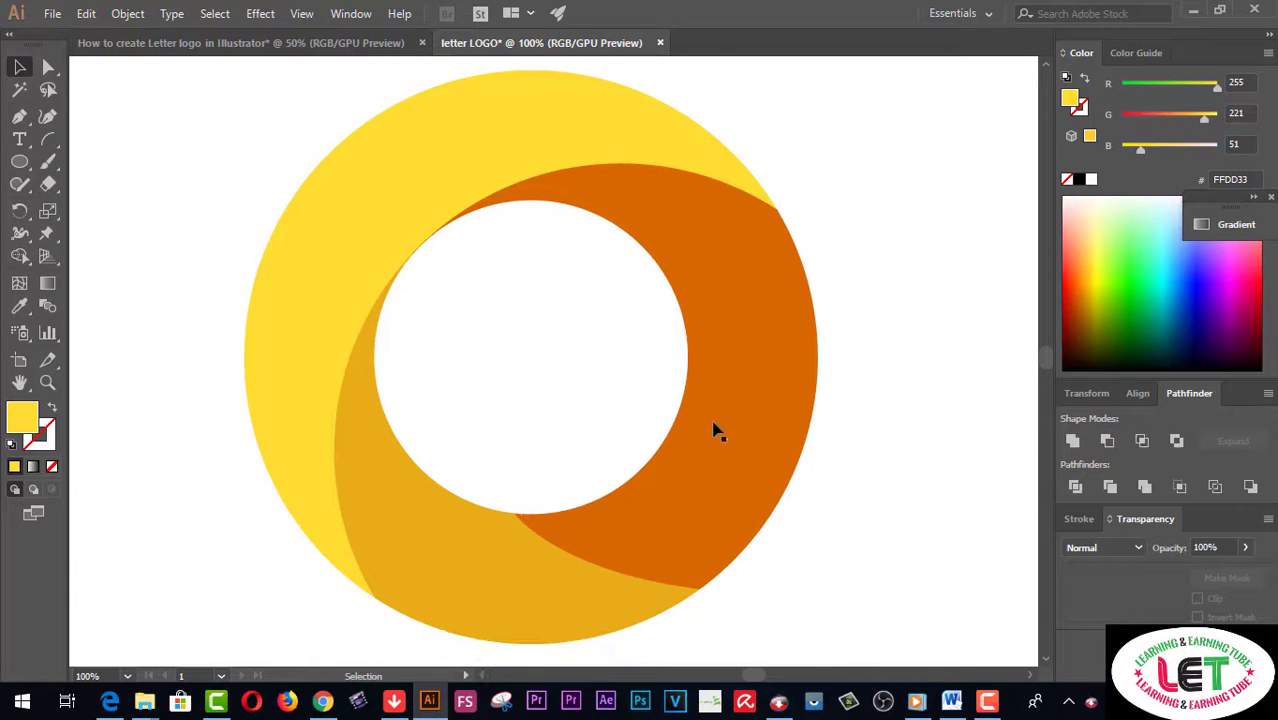
- Draw a rectangle about 305 by 141 px across the right side of the ring, extending past both of its edges
click(28, 165)
drag(30, 165, 88, 164)
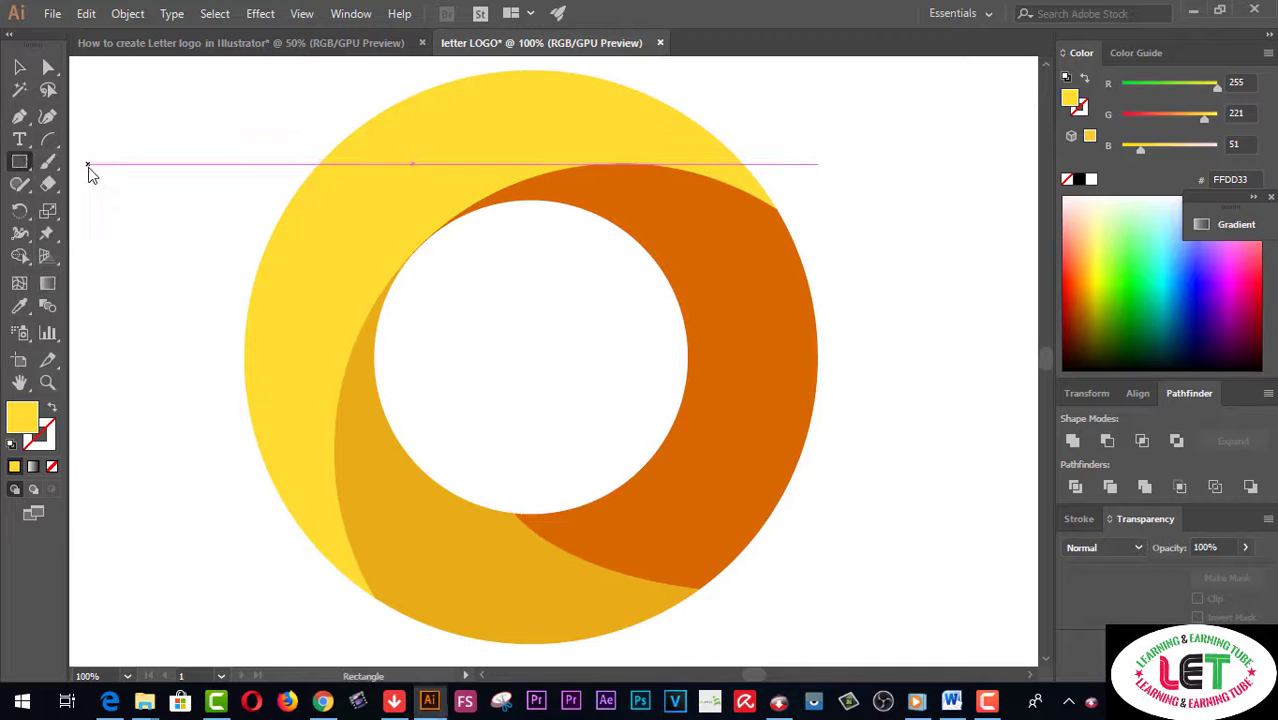
drag(607, 309, 895, 440)
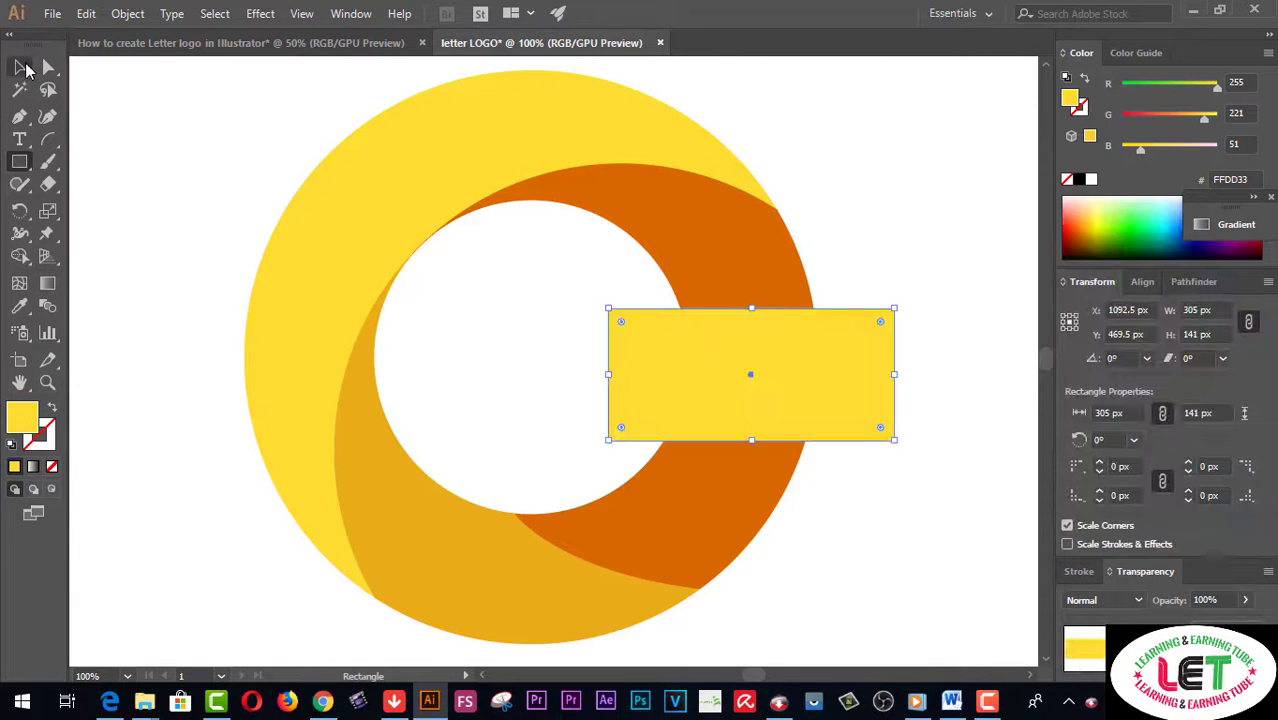
key(v)
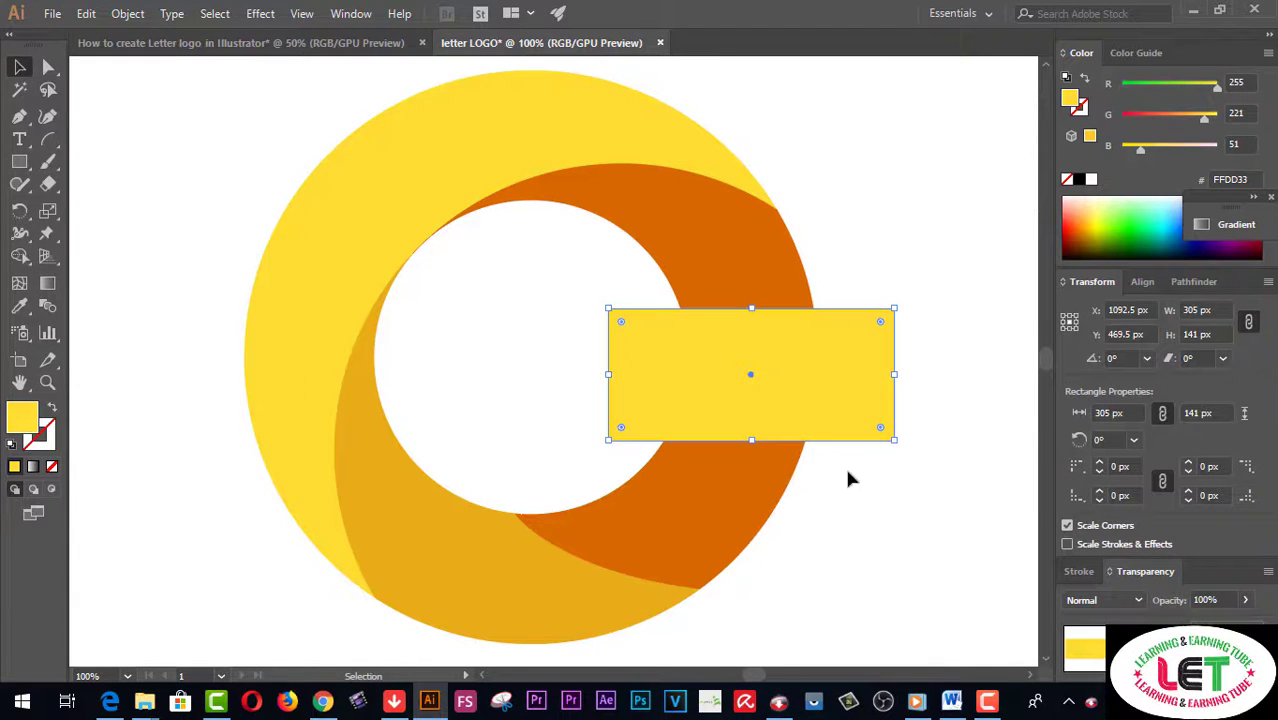
- Cut the rectangle out of the dark orange piece with Pathfinder Minus Front to open the letter C
key(ctrl+a)
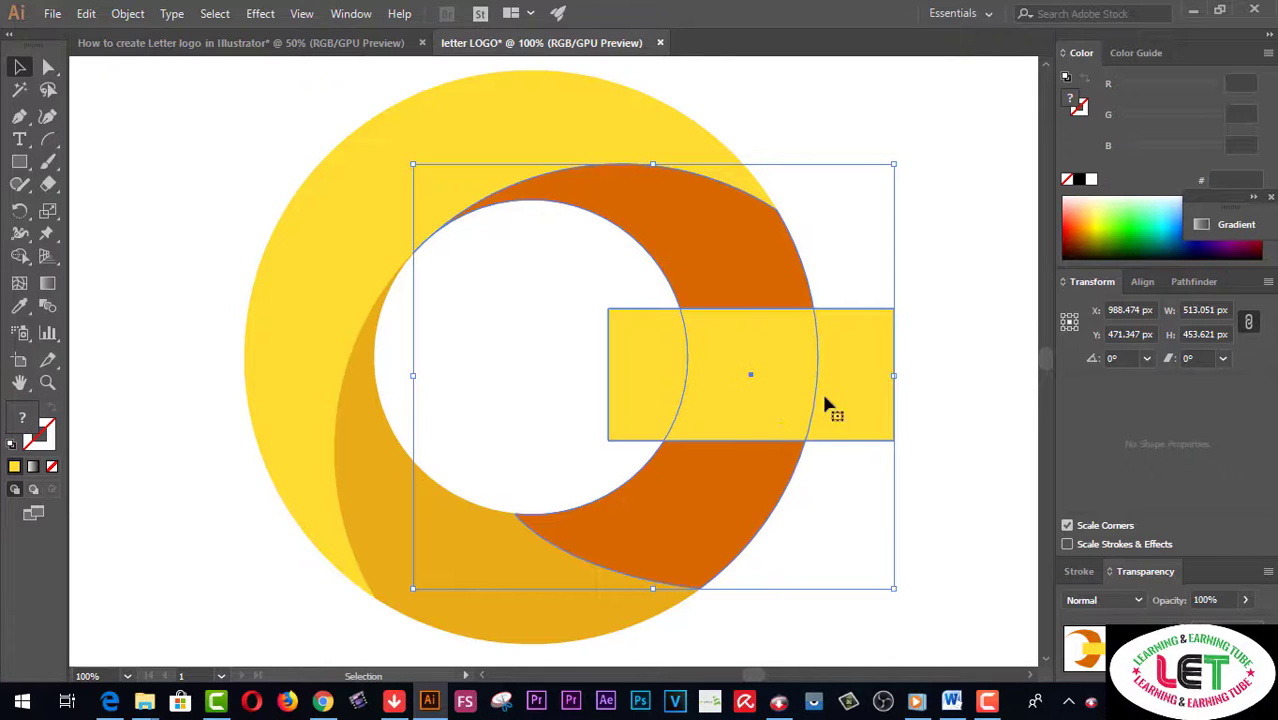
click(1200, 282)
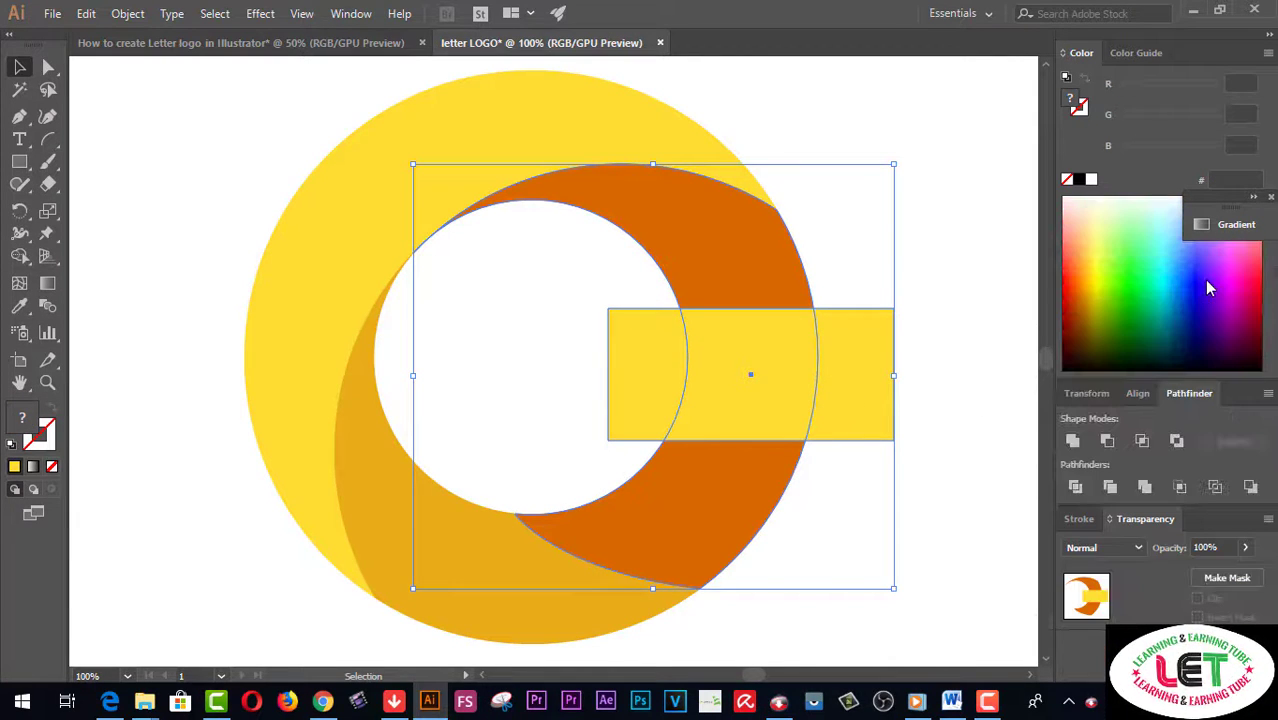
click(1107, 441)
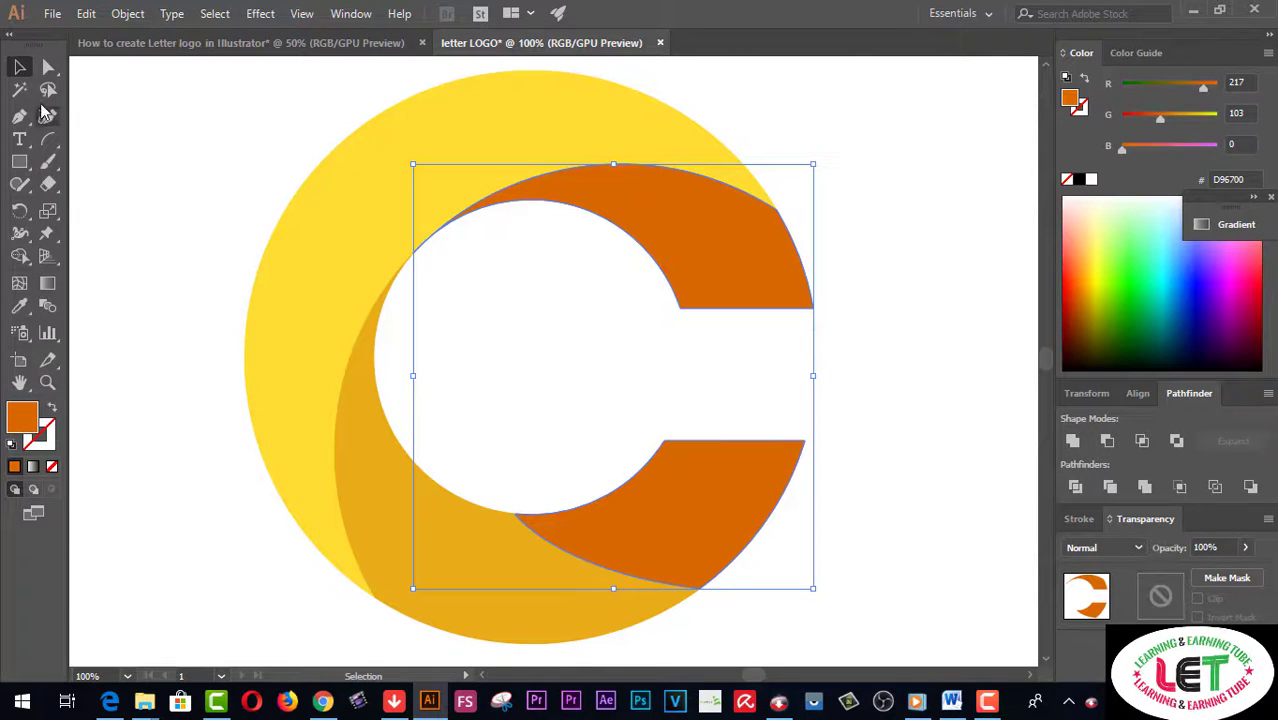
click(844, 144)
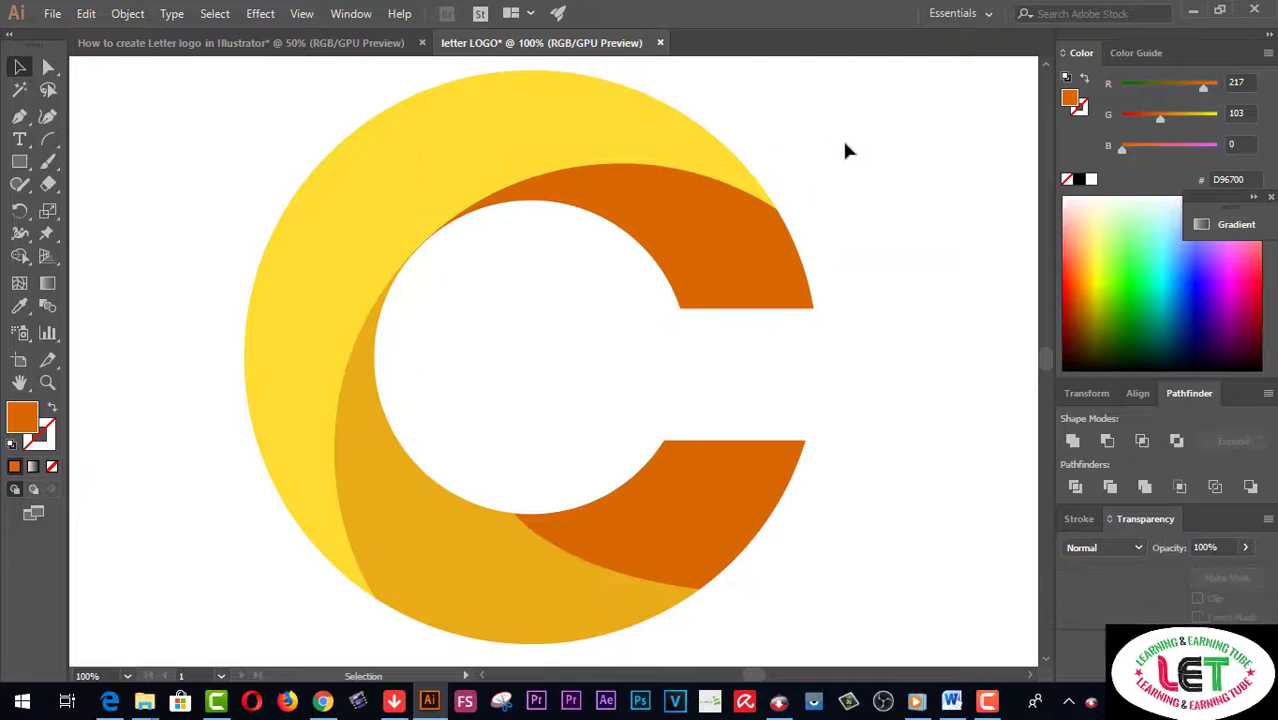
- Display the artwork in Outline view to examine the paths of the letter C
scroll(847, 335, down, 1)
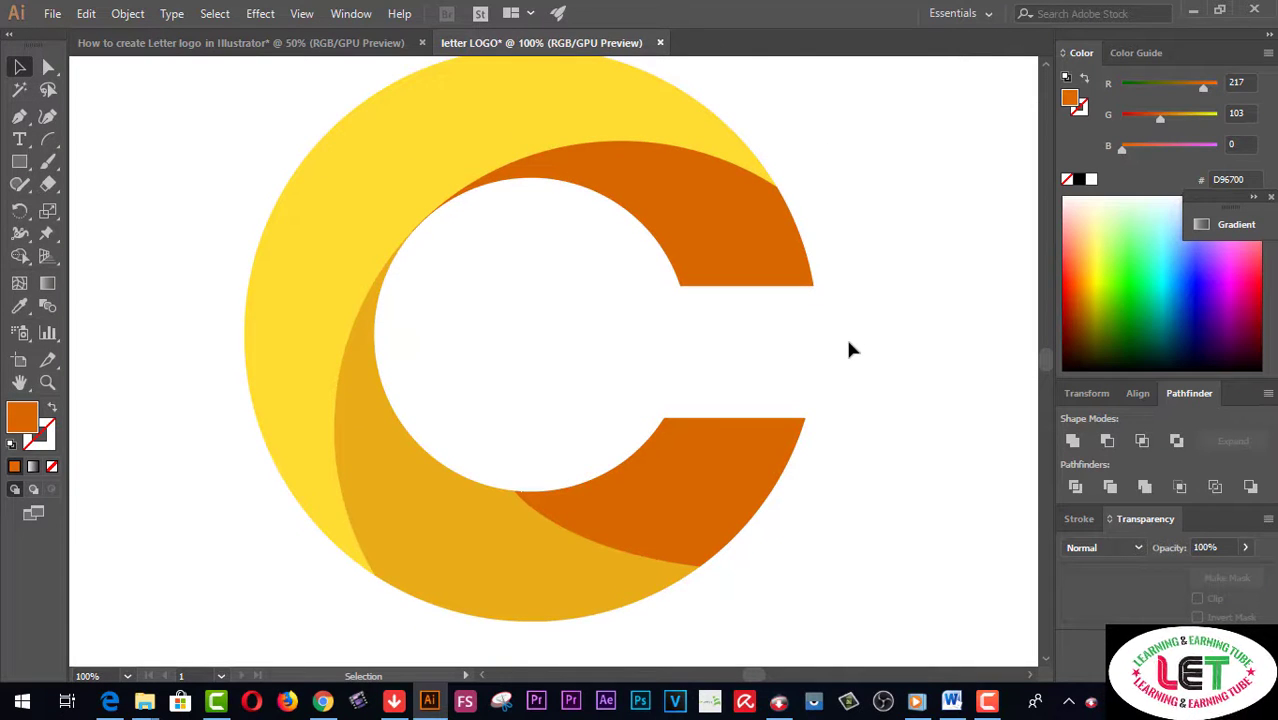
ctrl+alt+click(704, 398)
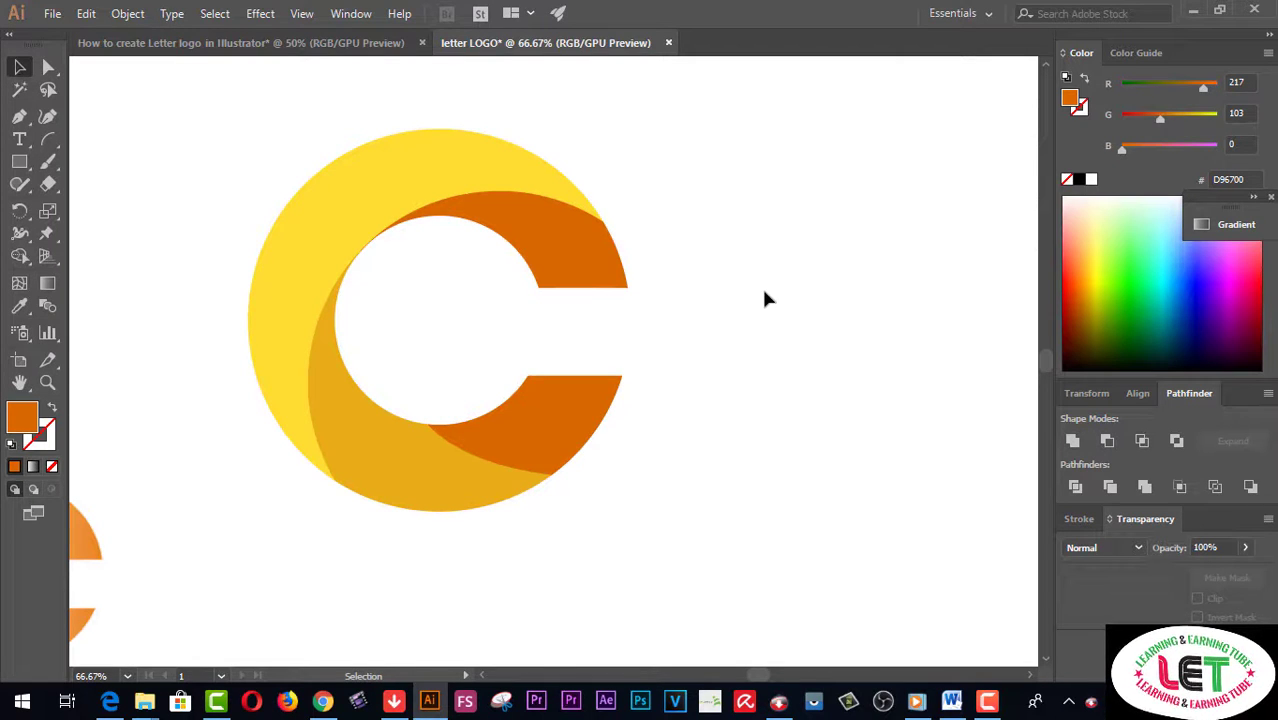
key(a)
key(ctrl+y)
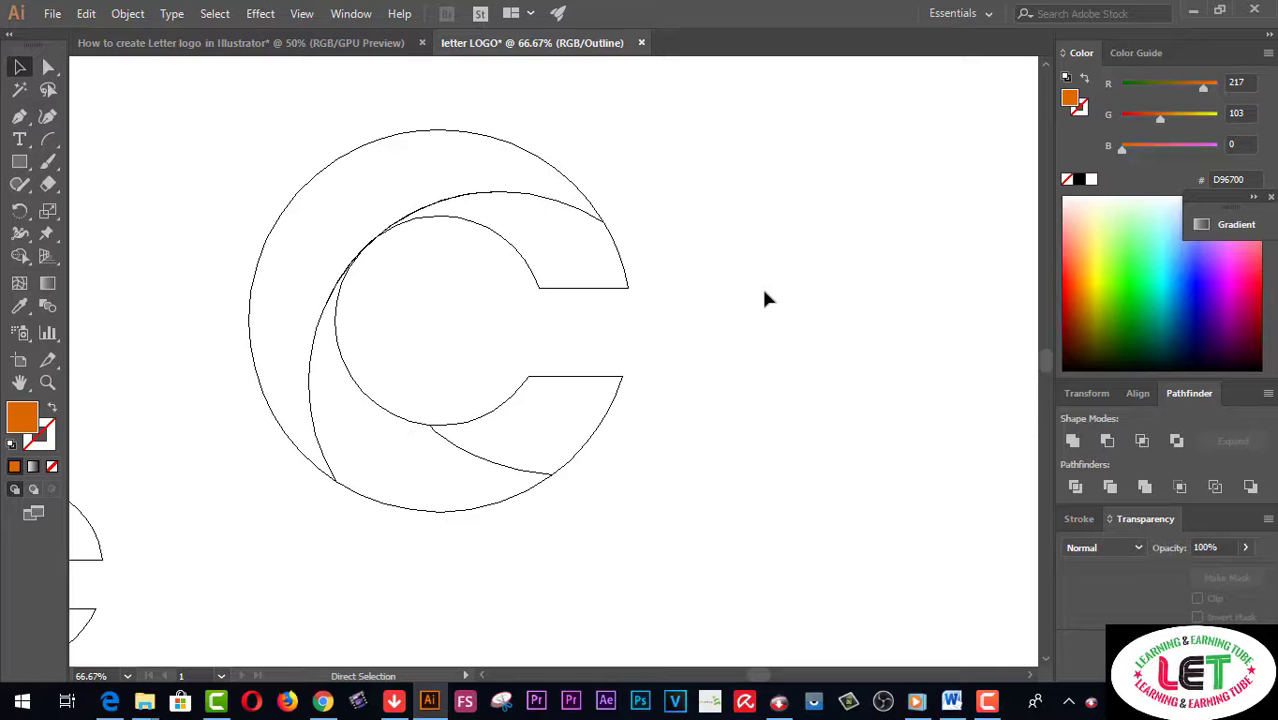
- Return to the coloured preview and apply the sample circle's orange gradient to the letter C's yellow crescent with the Eyedropper
key(ctrl+y)
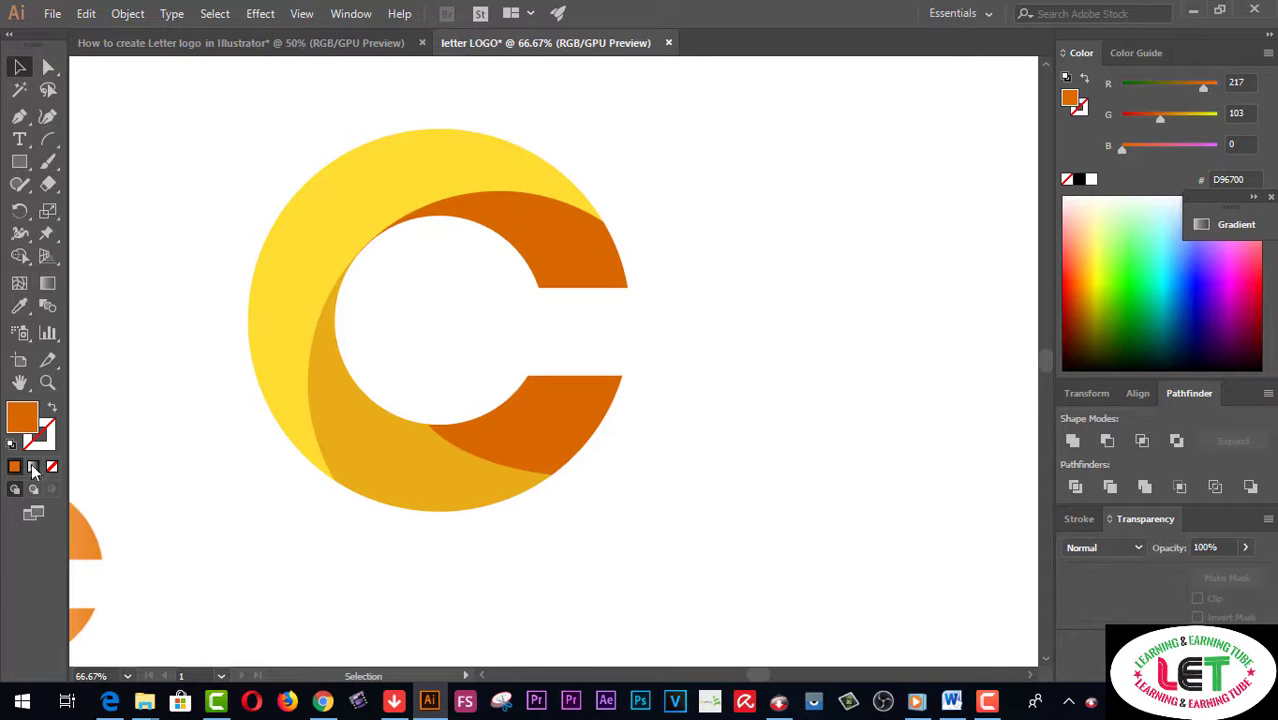
click(19, 382)
drag(157, 386, 311, 465)
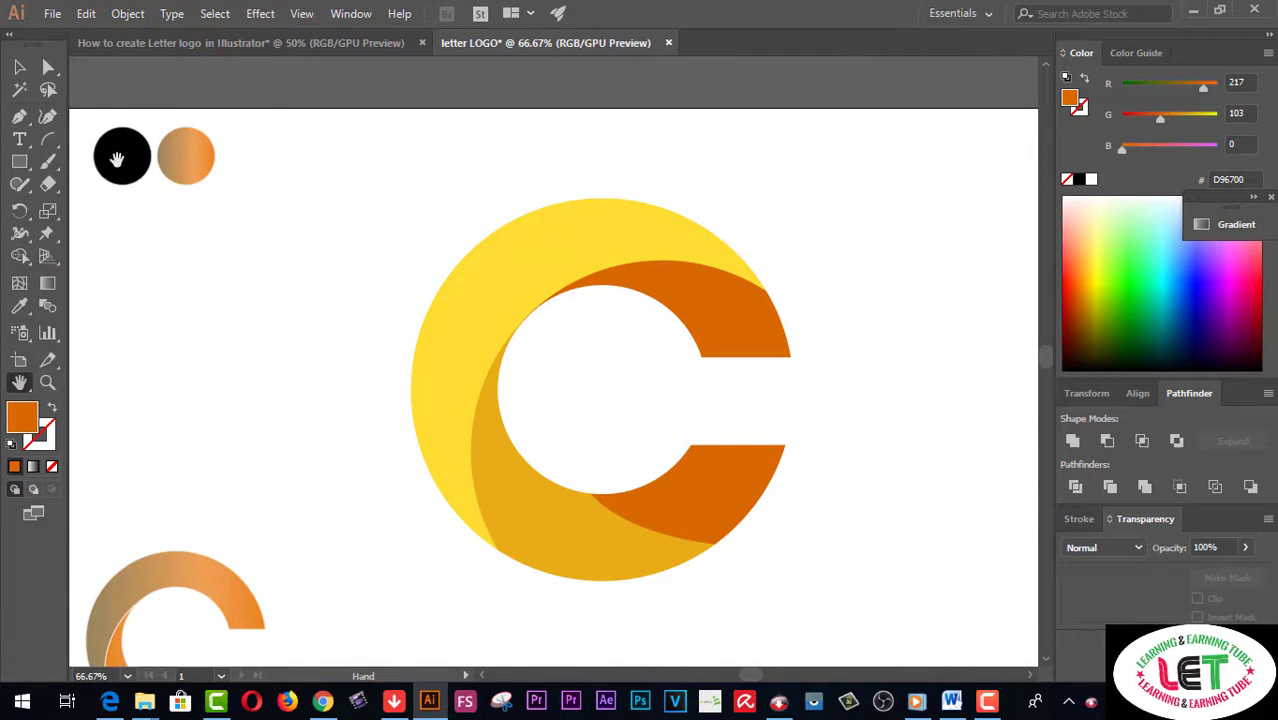
key(v)
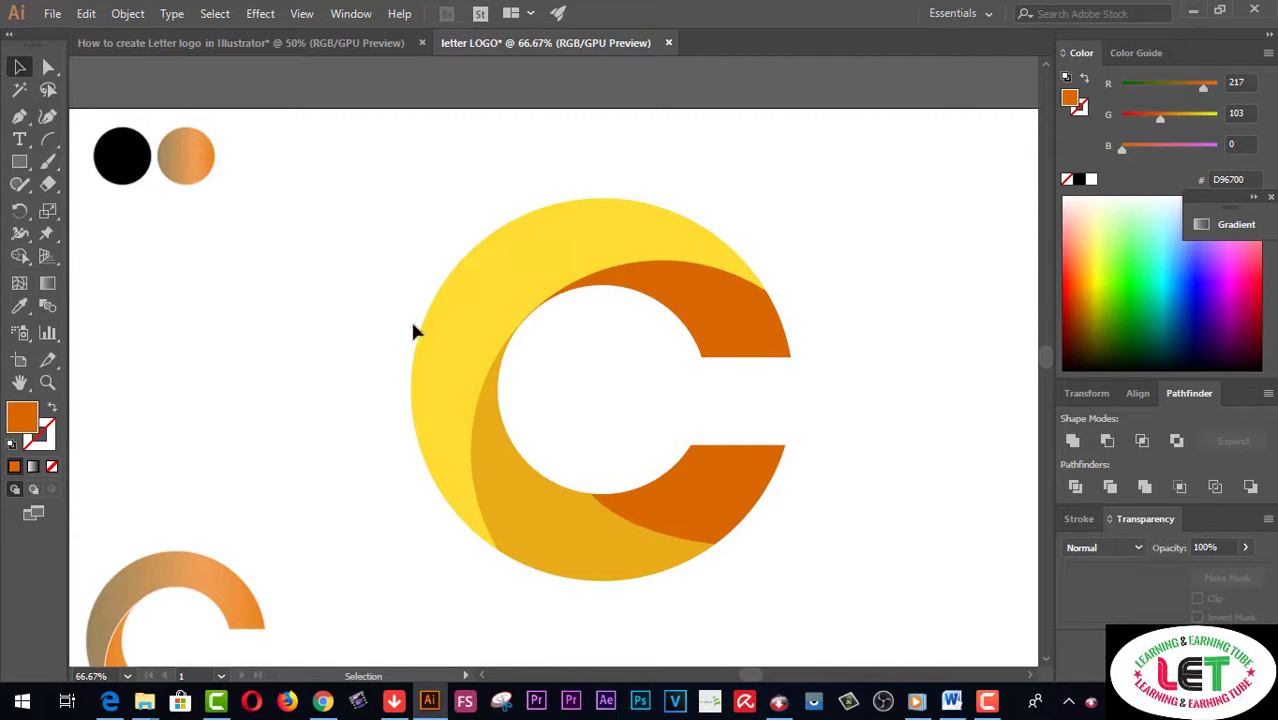
click(472, 360)
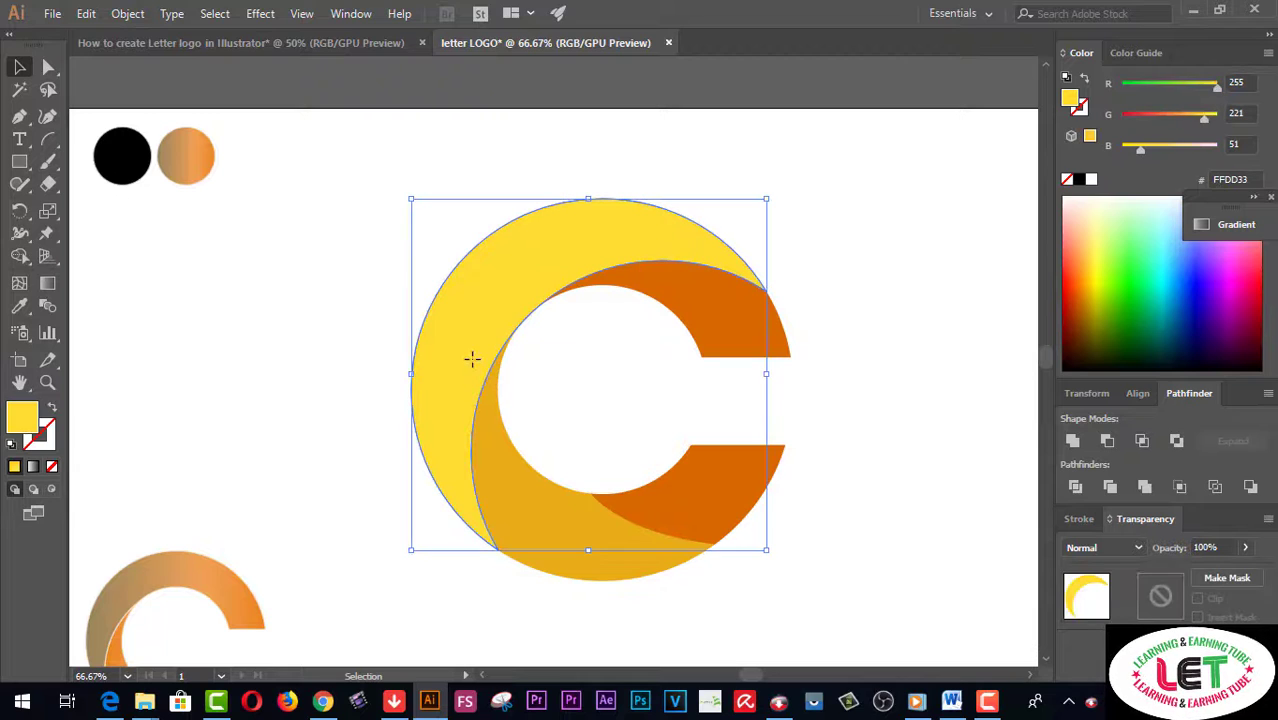
click(22, 307)
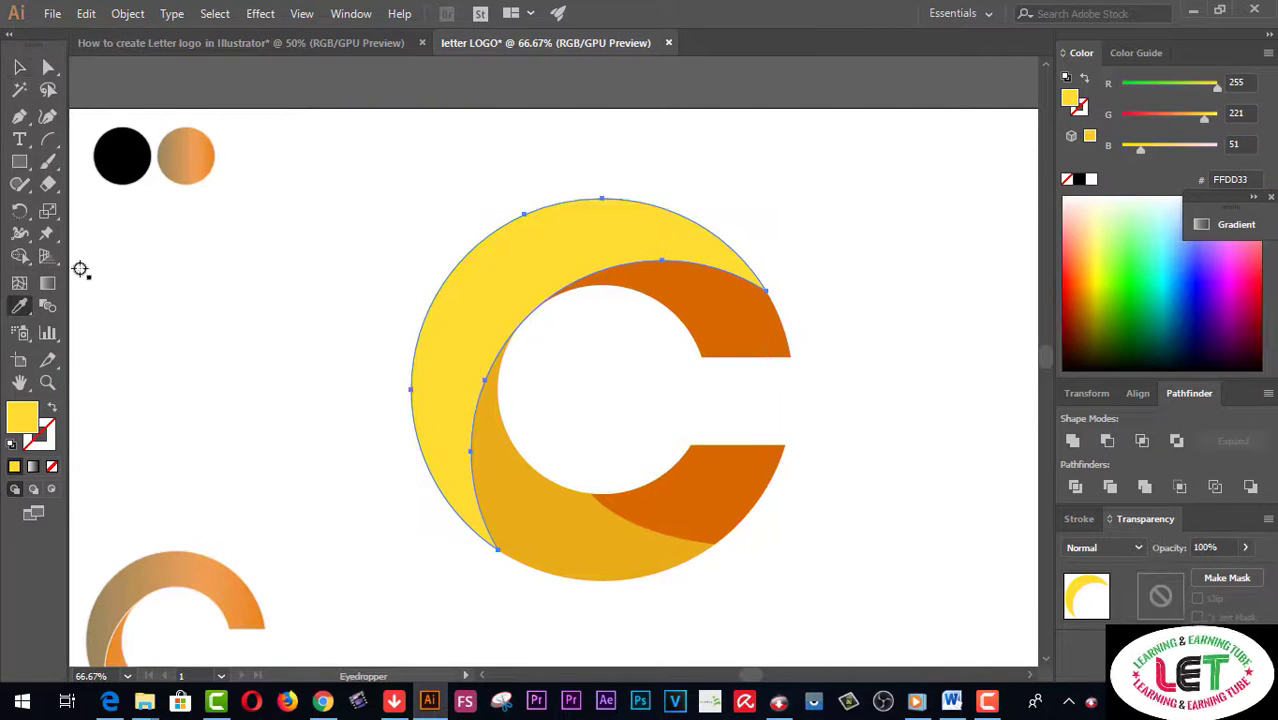
click(186, 161)
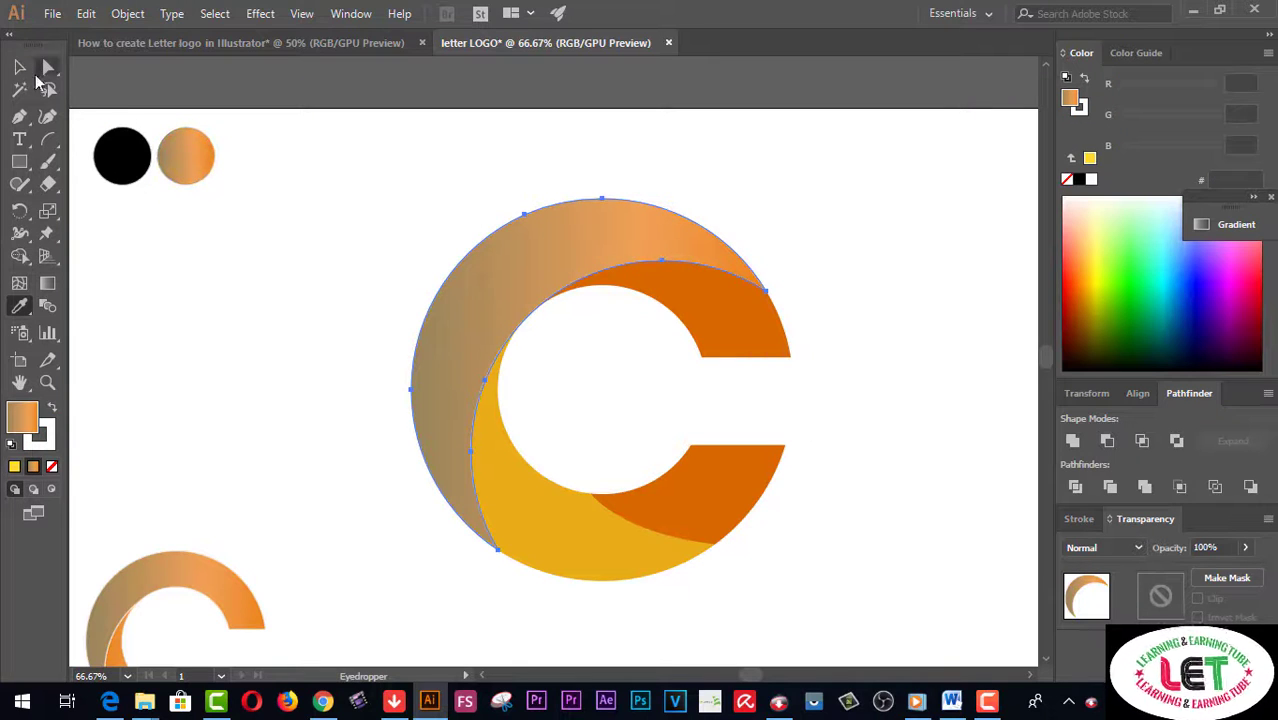
- Copy the sample circle's orange gradient onto the amber lower-left piece of the letter C
click(19, 67)
click(471, 458)
click(530, 503)
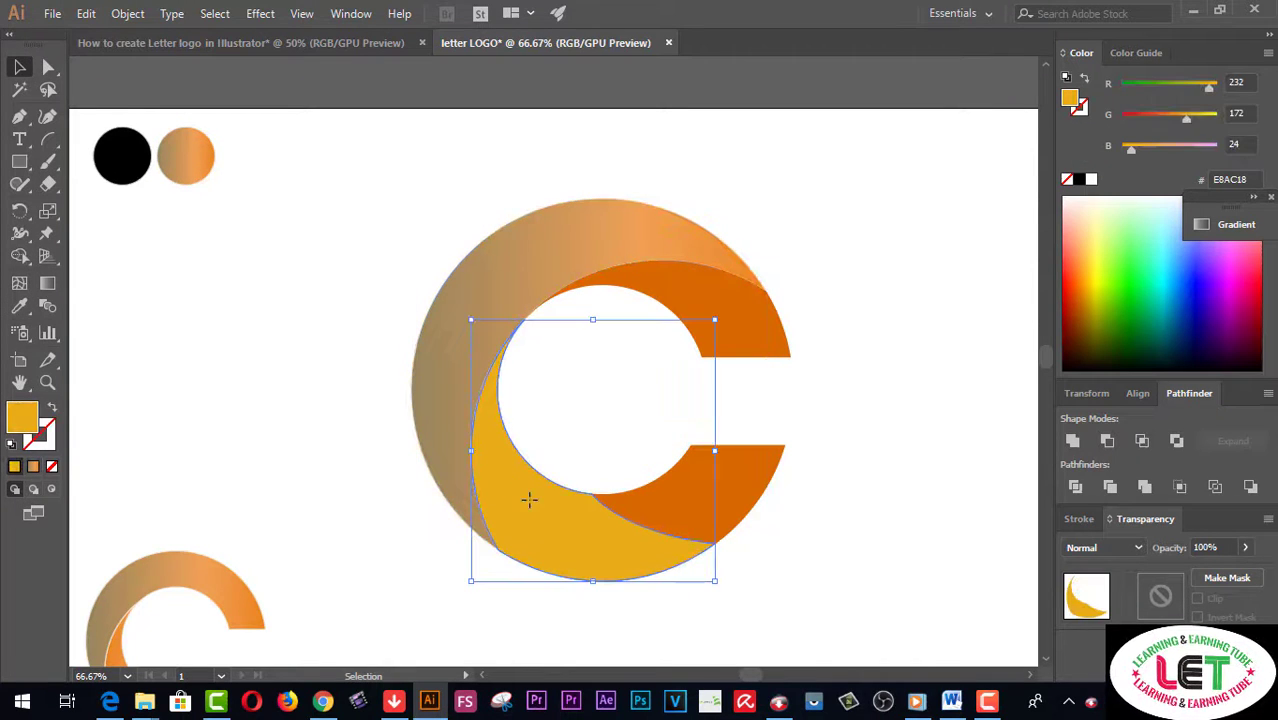
click(19, 307)
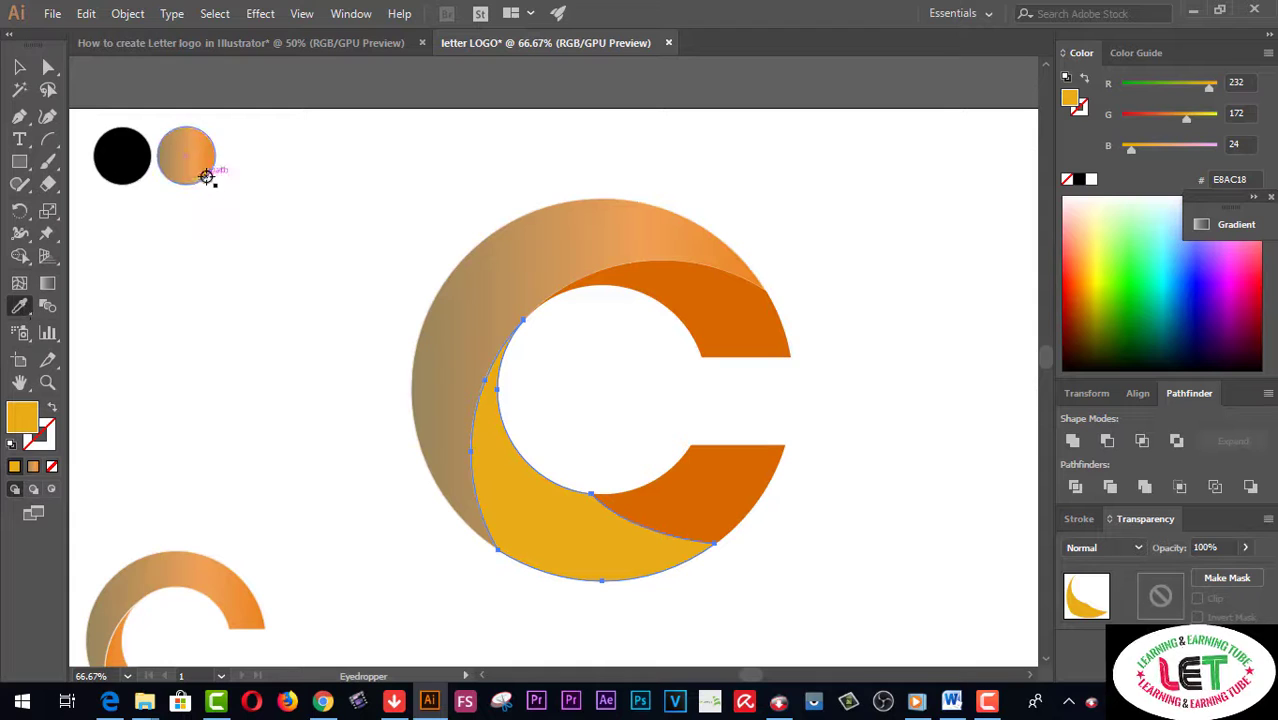
click(179, 161)
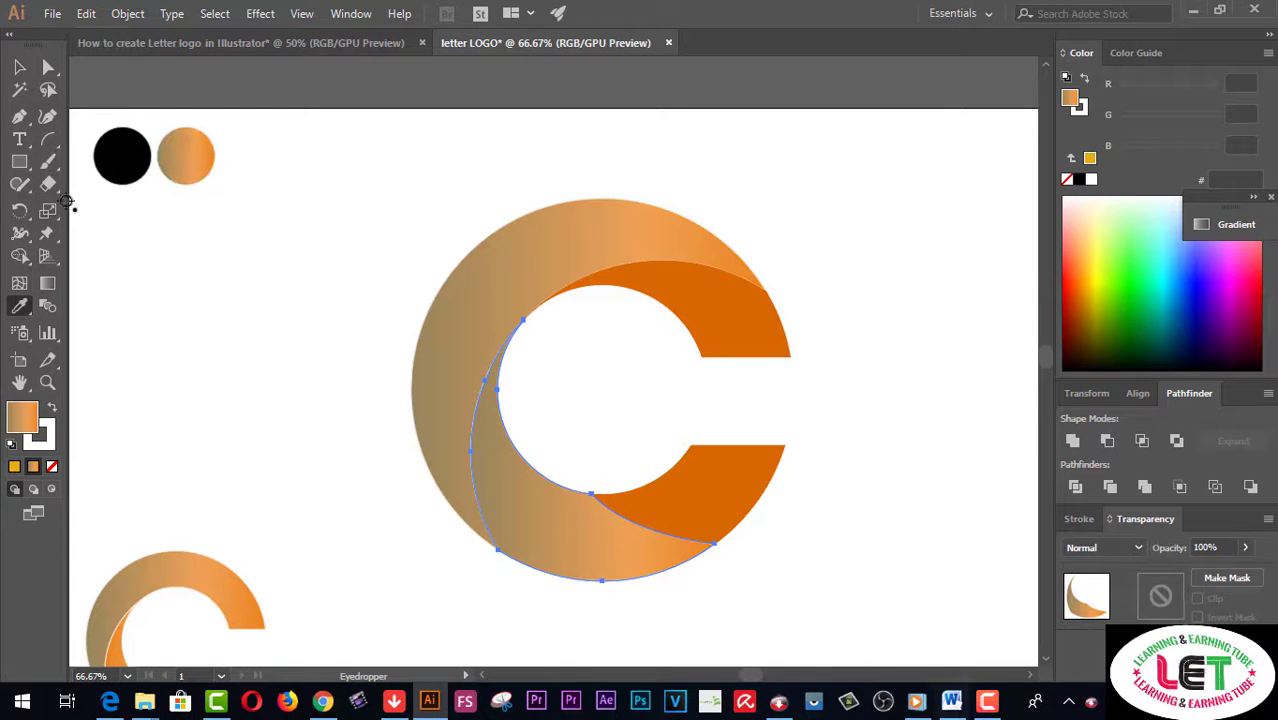
- Copy the sample circle's orange gradient onto the dark orange right-hand piece of the letter C
click(19, 66)
click(662, 513)
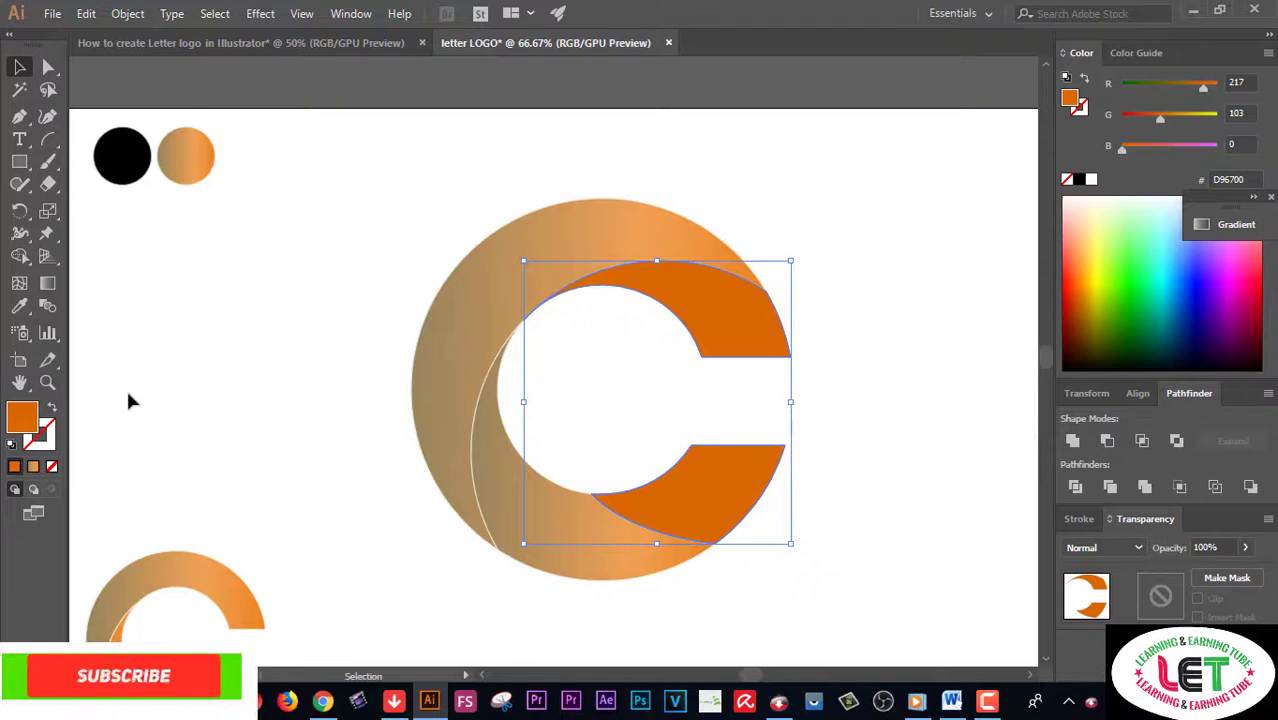
click(21, 309)
click(185, 157)
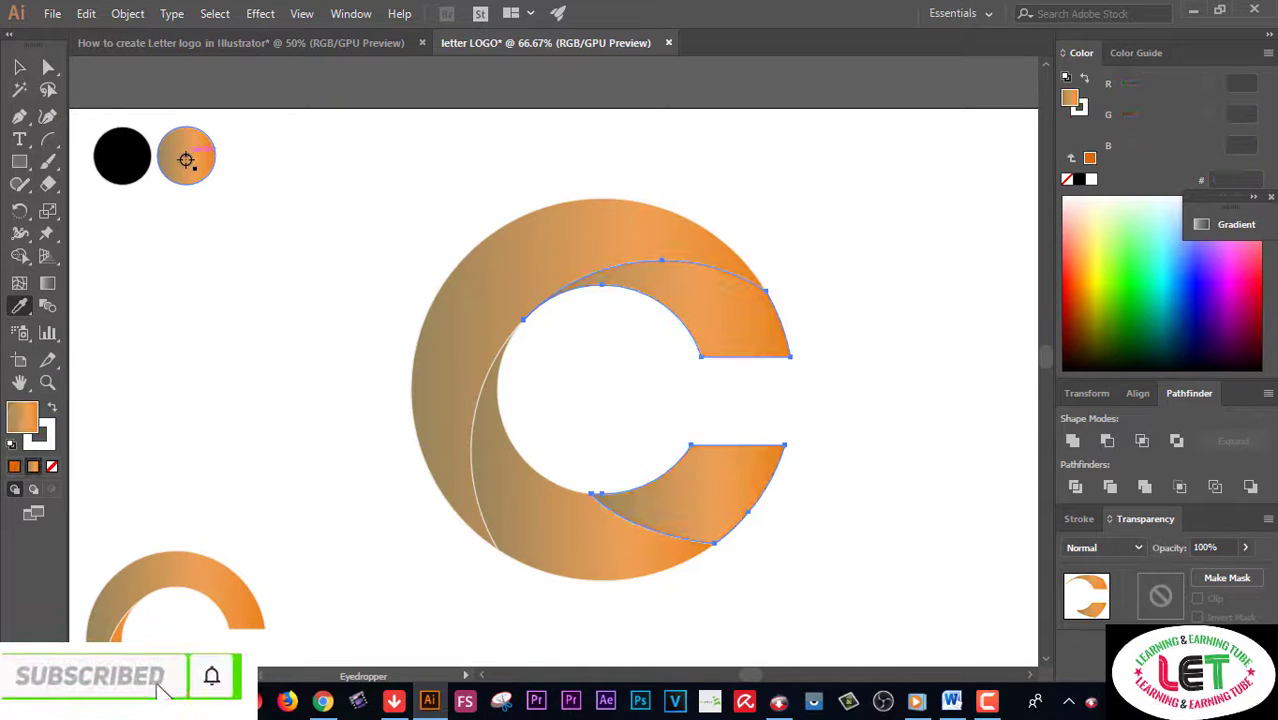
click(19, 68)
click(342, 222)
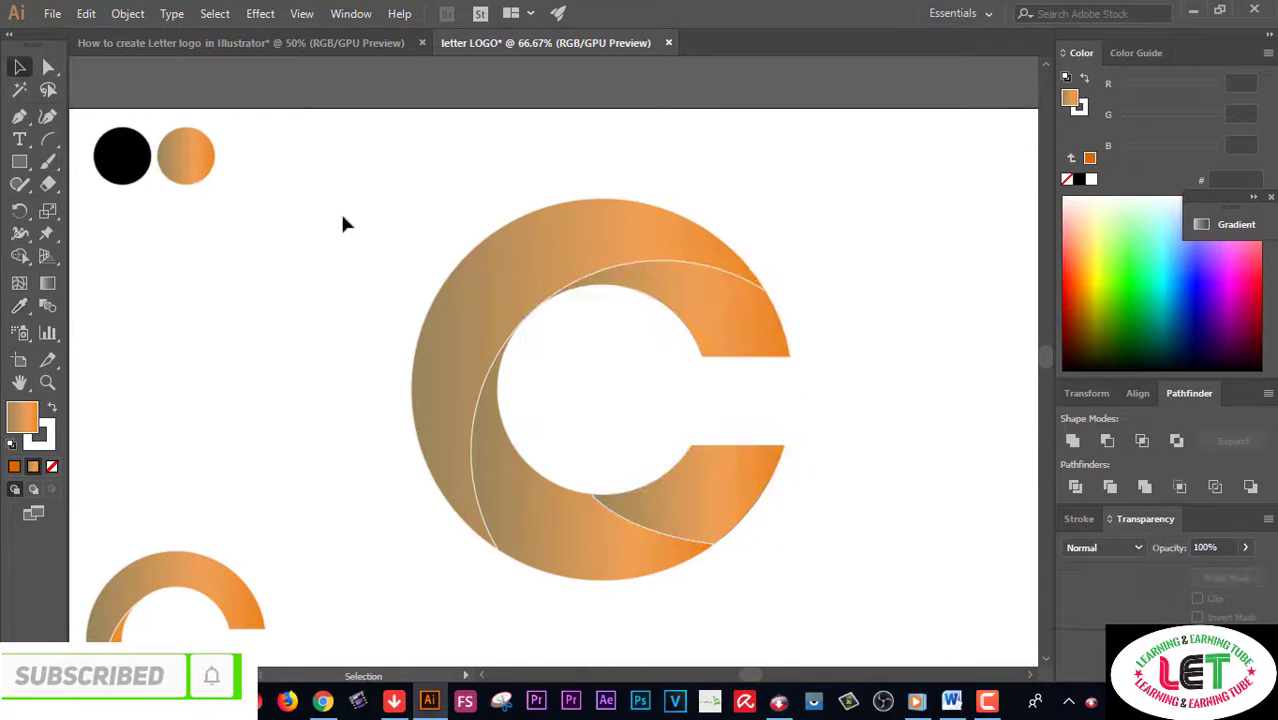
- Reverse the linear gradient of the large letter C's lower-left piece
click(585, 564)
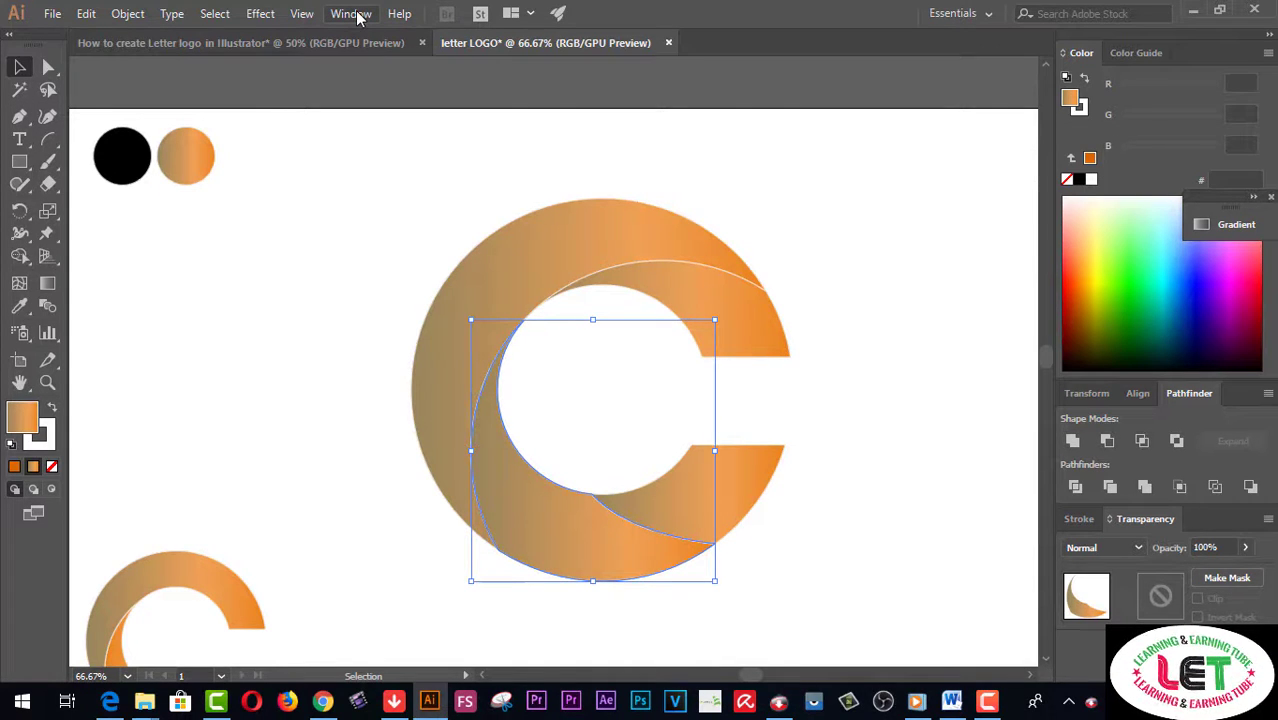
key(ctrl+F9)
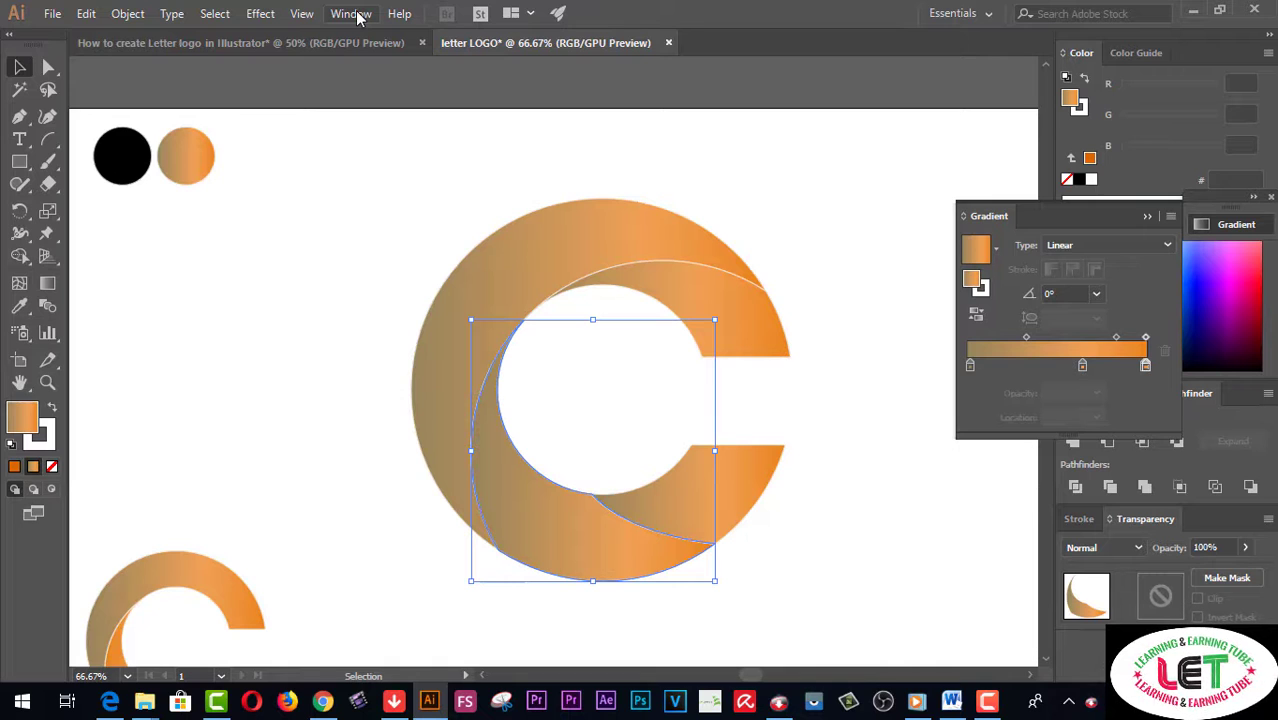
click(977, 315)
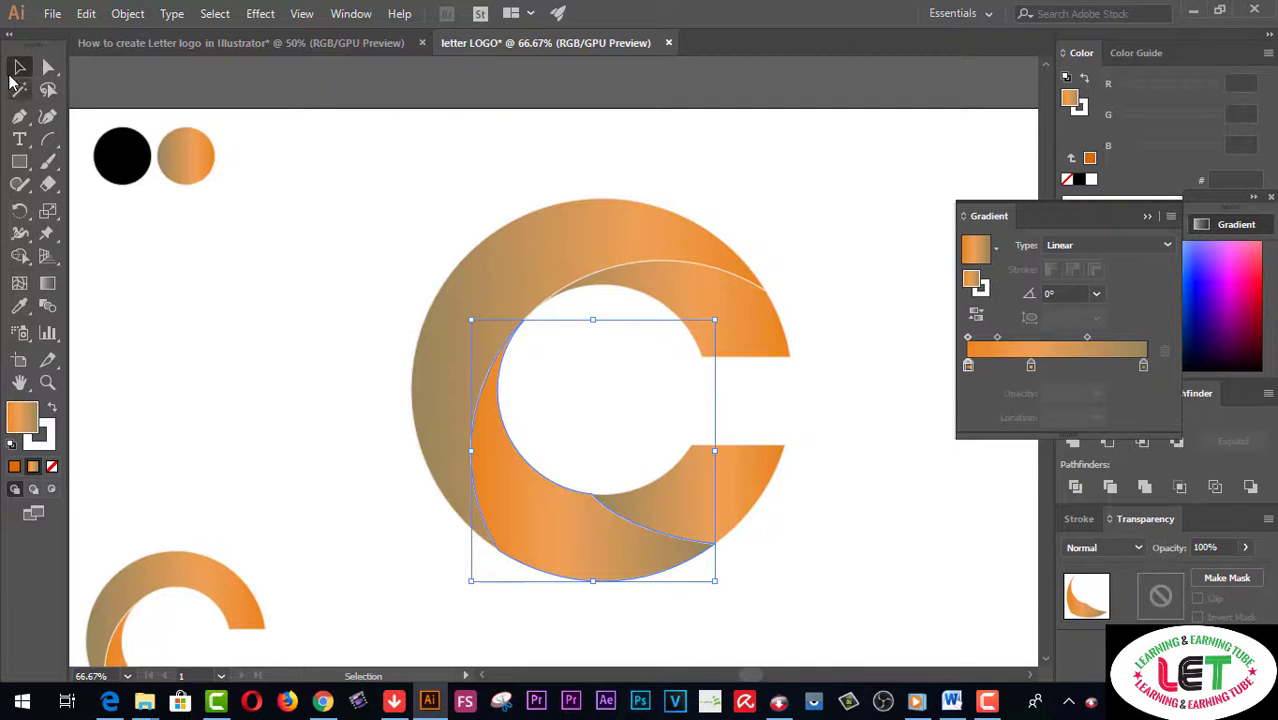
click(338, 257)
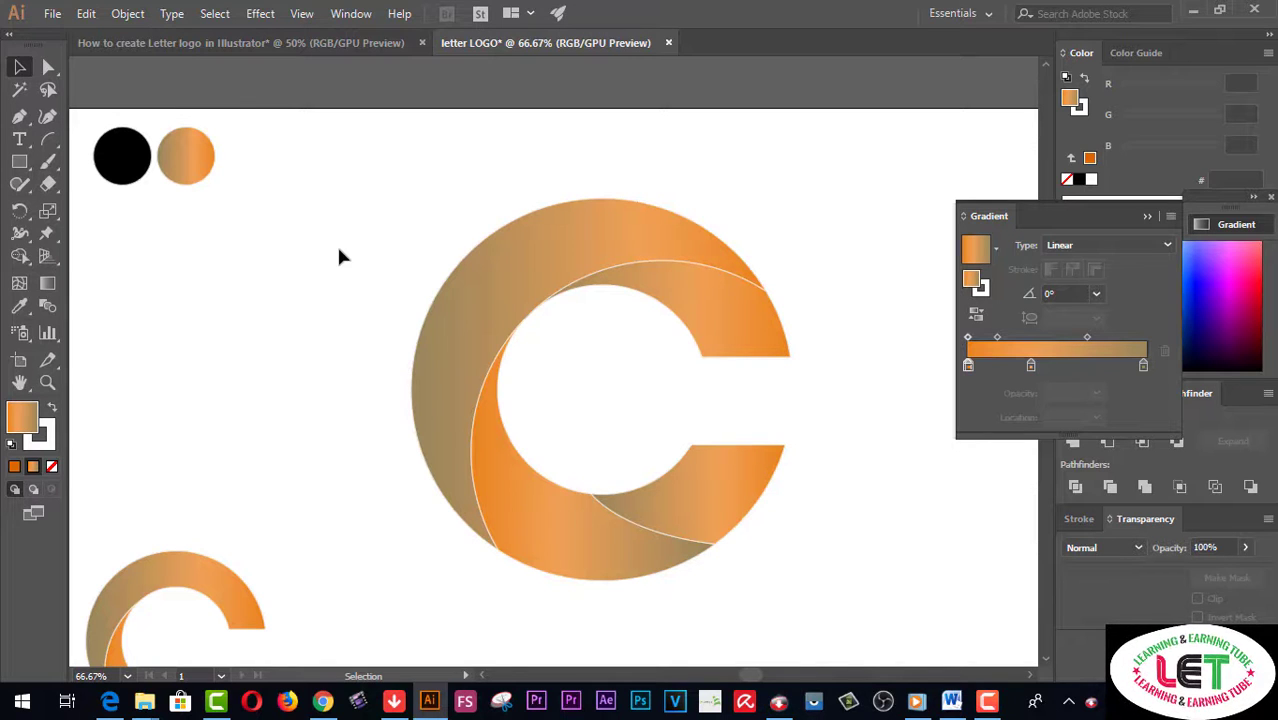
- Try removing the white stroke from the large C's right-hand piece and undo the change
click(655, 262)
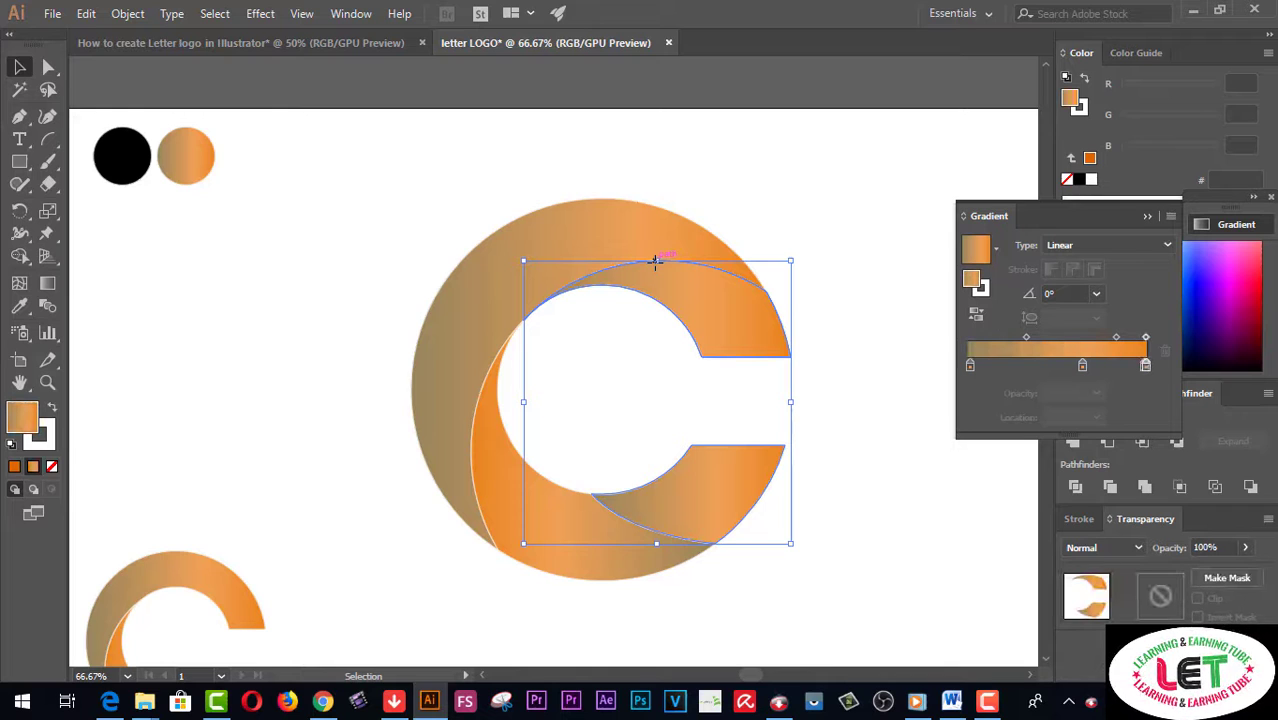
click(57, 472)
key(ctrl+z)
click(365, 170)
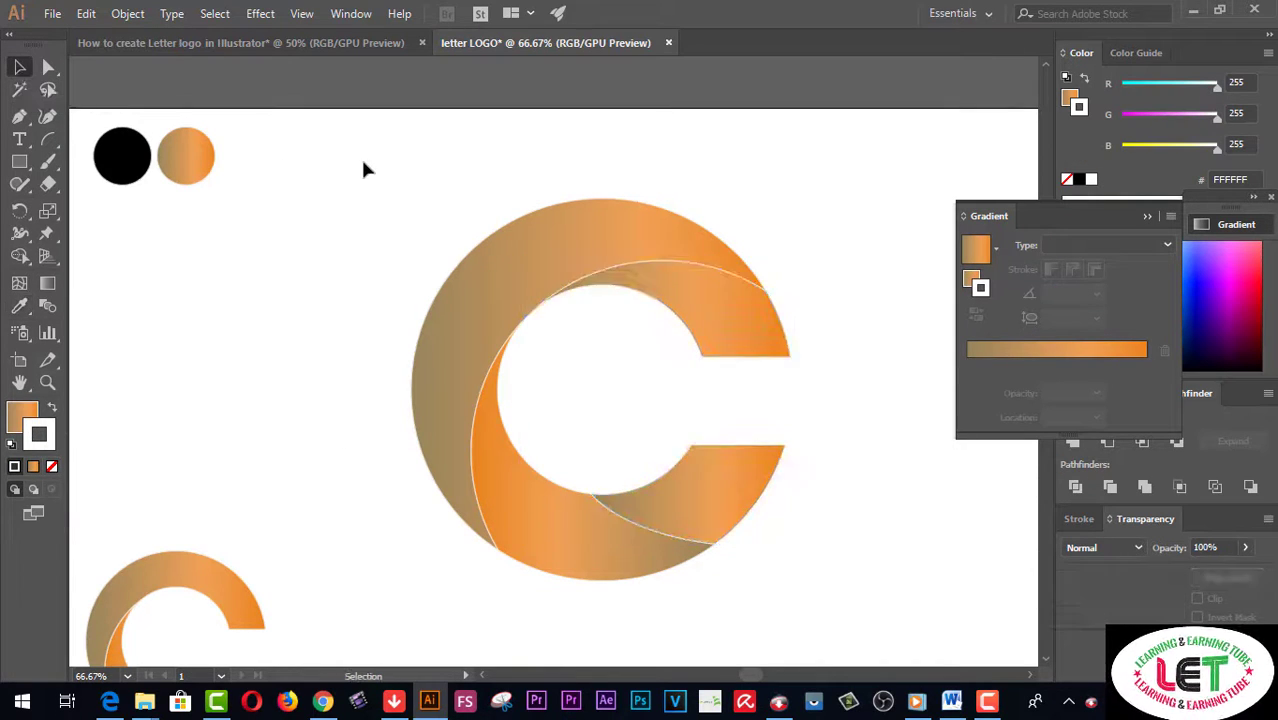
- Select all pieces of the large letter C and move them together slightly upward on the artboard
scroll(756, 399, down, 5)
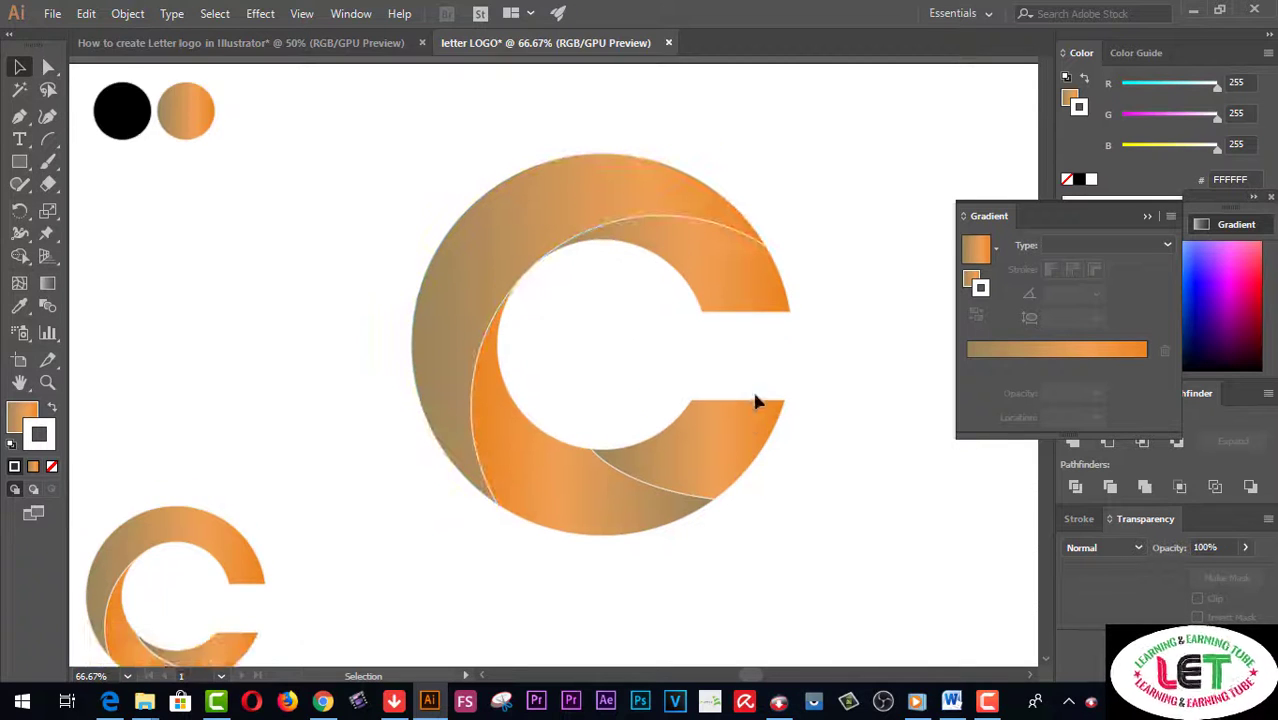
scroll(140, 640, down, 3)
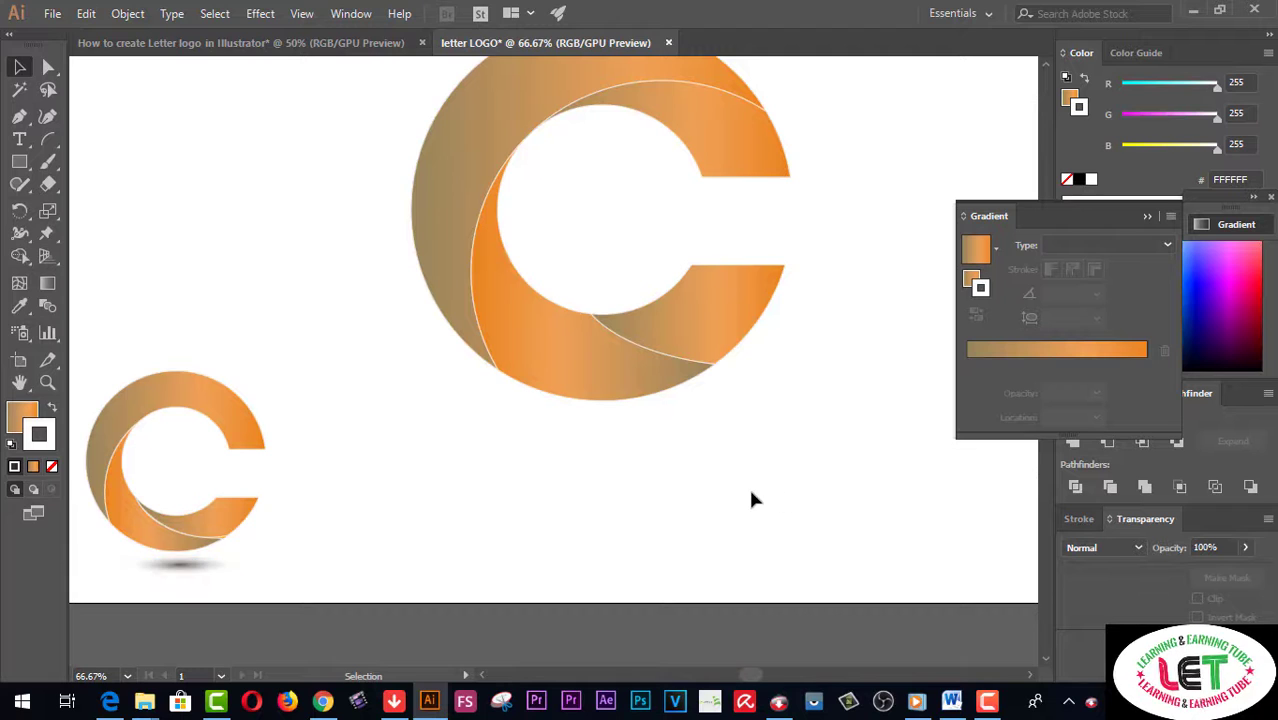
scroll(750, 499, up, 5)
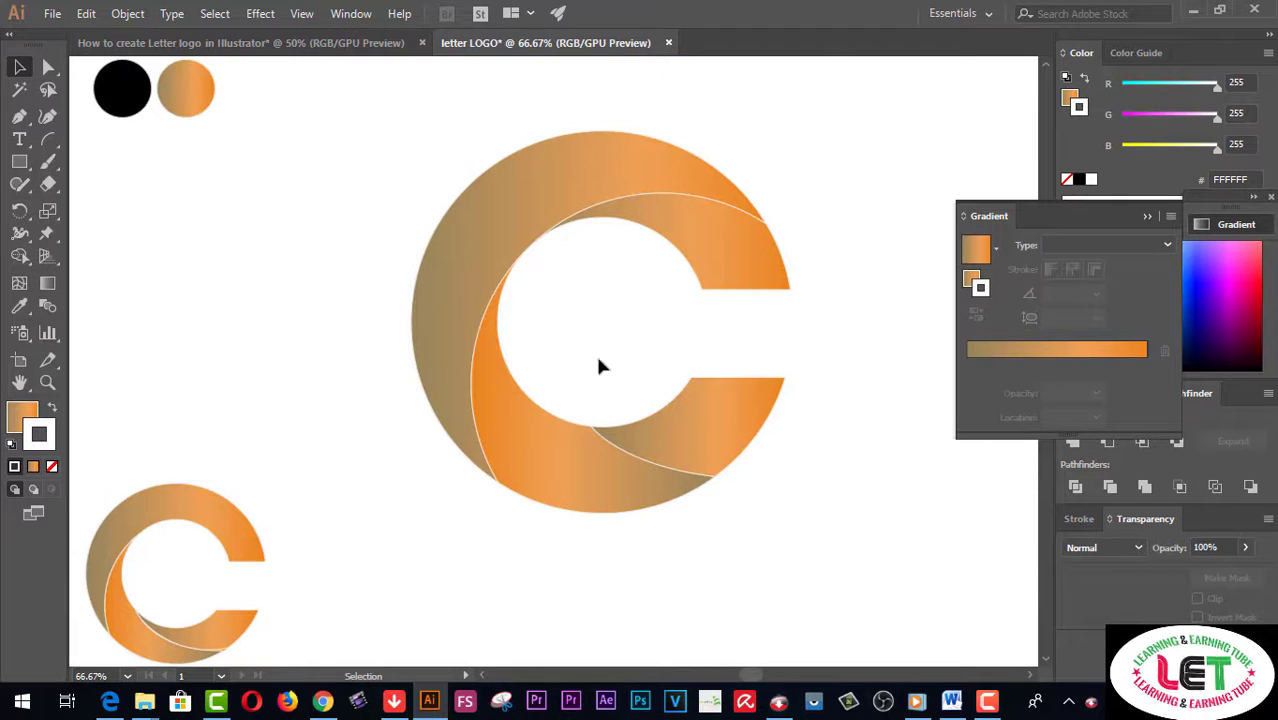
drag(388, 140, 770, 483)
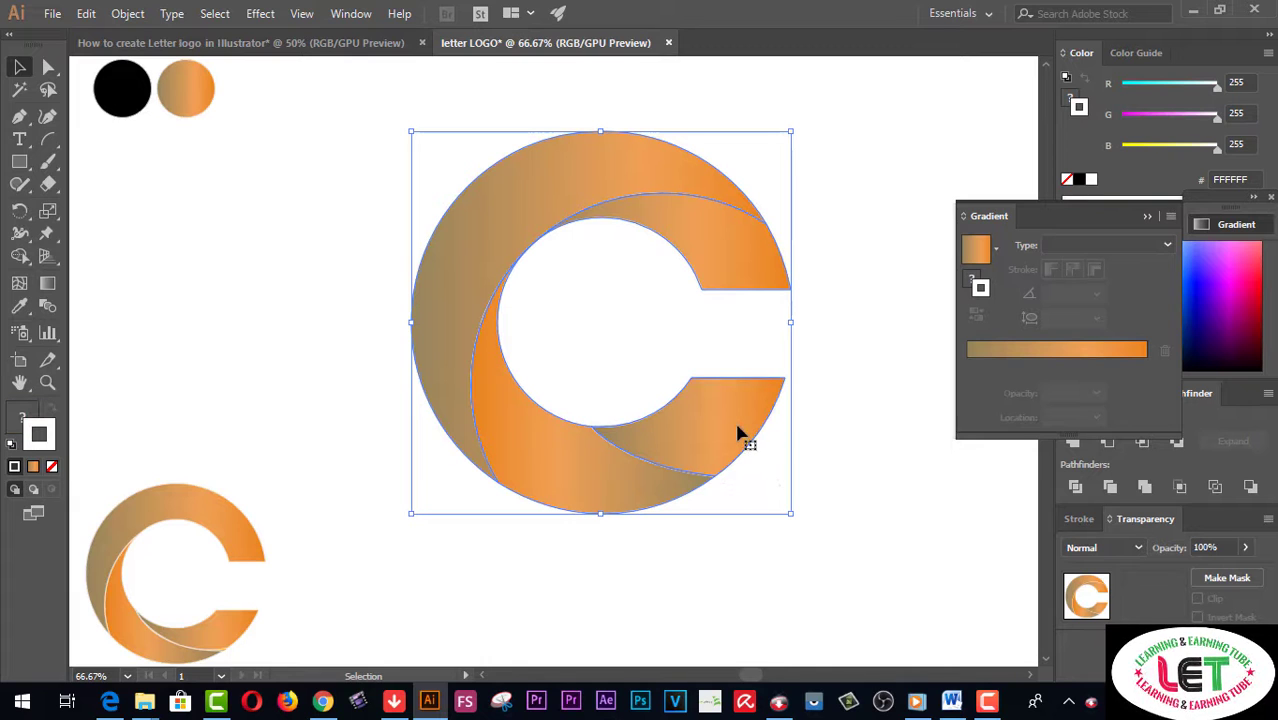
key(a)
key(v)
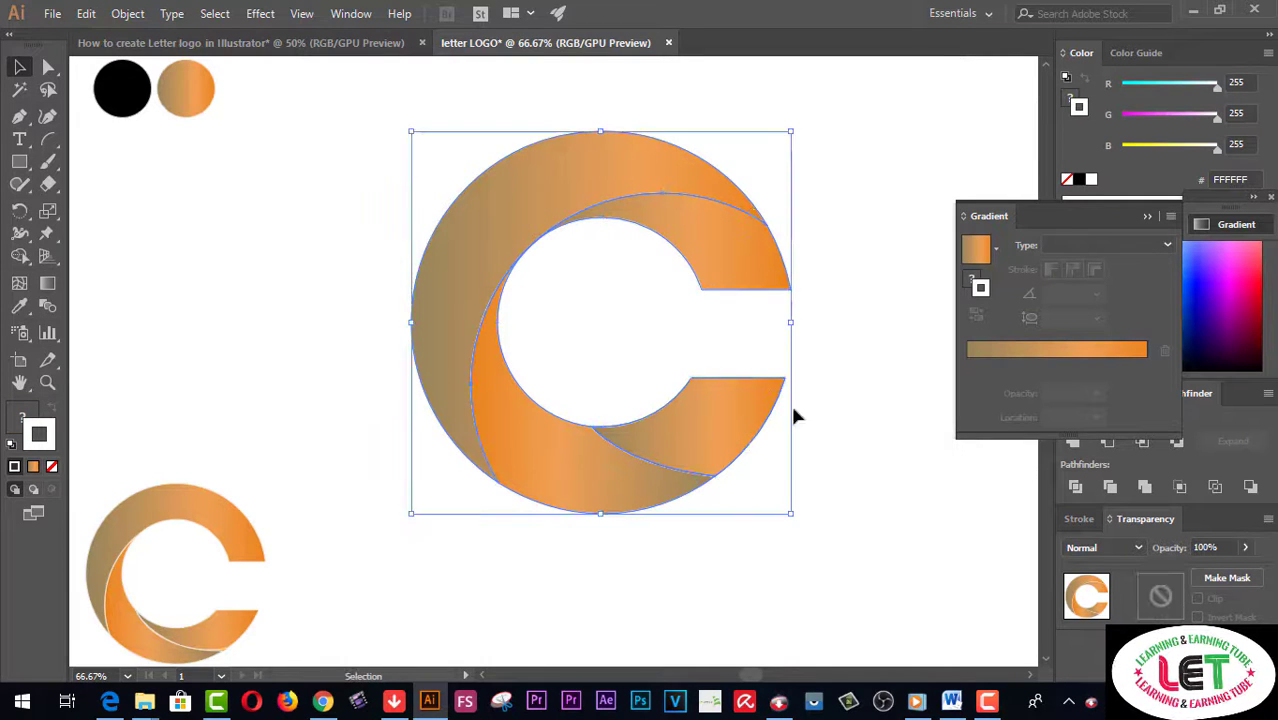
click(796, 417)
drag(708, 431, 704, 373)
scroll(832, 390, up, 2)
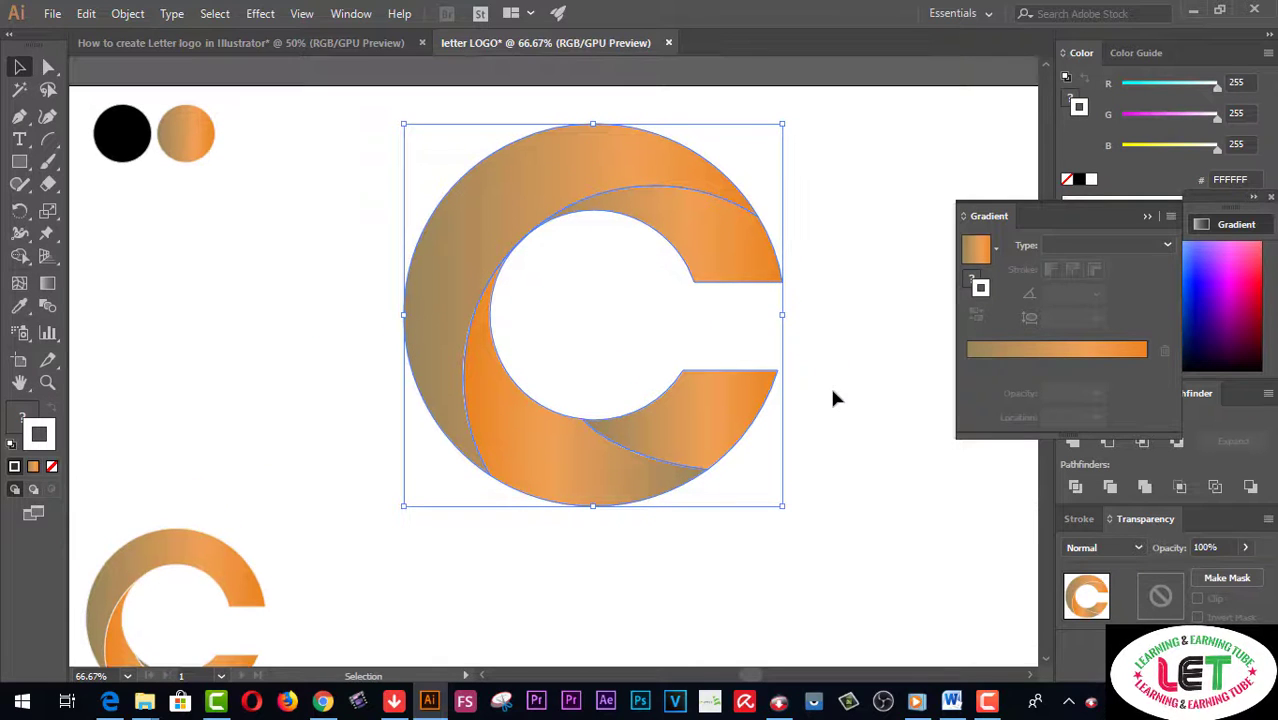
- Collapse the gradient settings and move the shadow ellipse closer beneath the small reference logo
click(1148, 217)
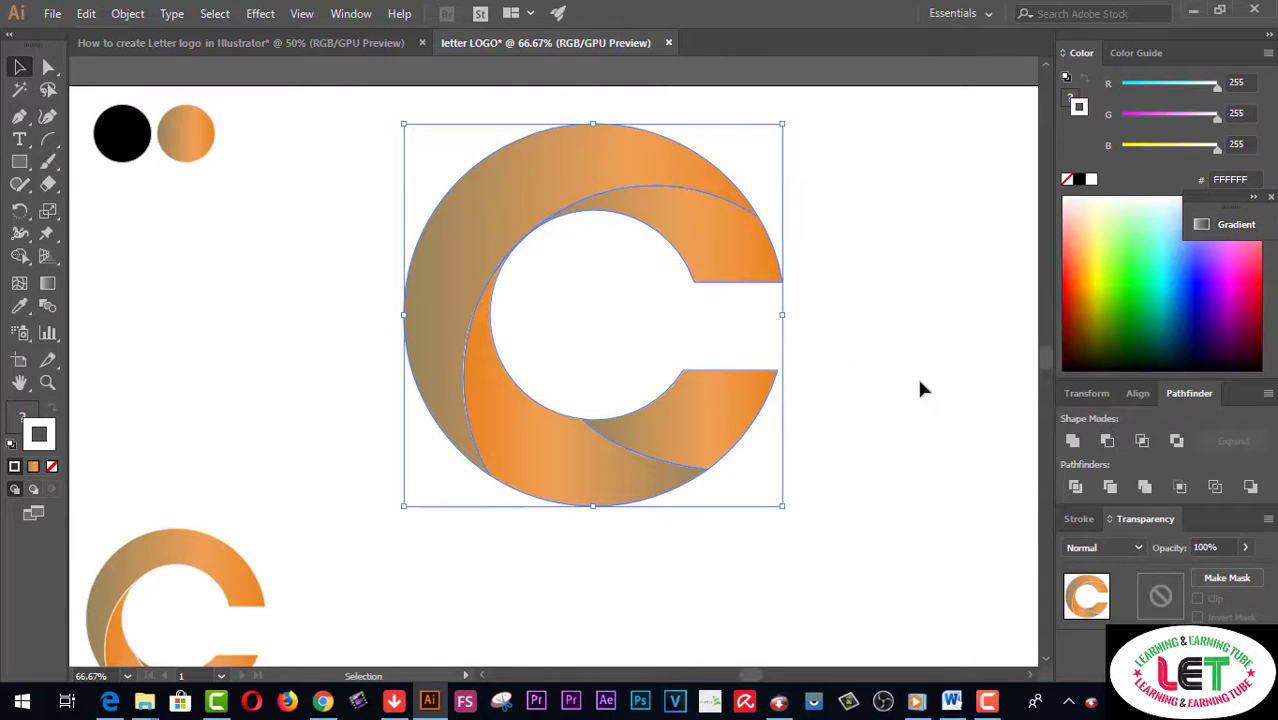
key(ctrl)
key(ctrl+alt+space)
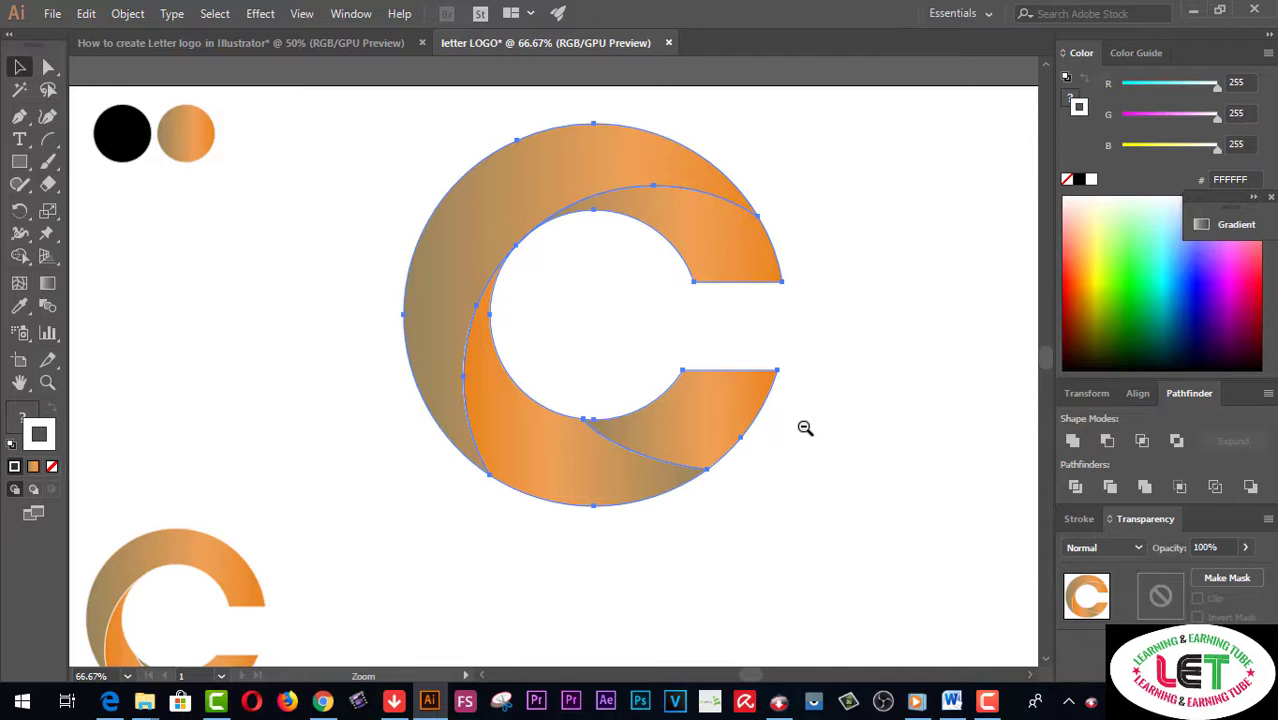
click(805, 428)
click(134, 480)
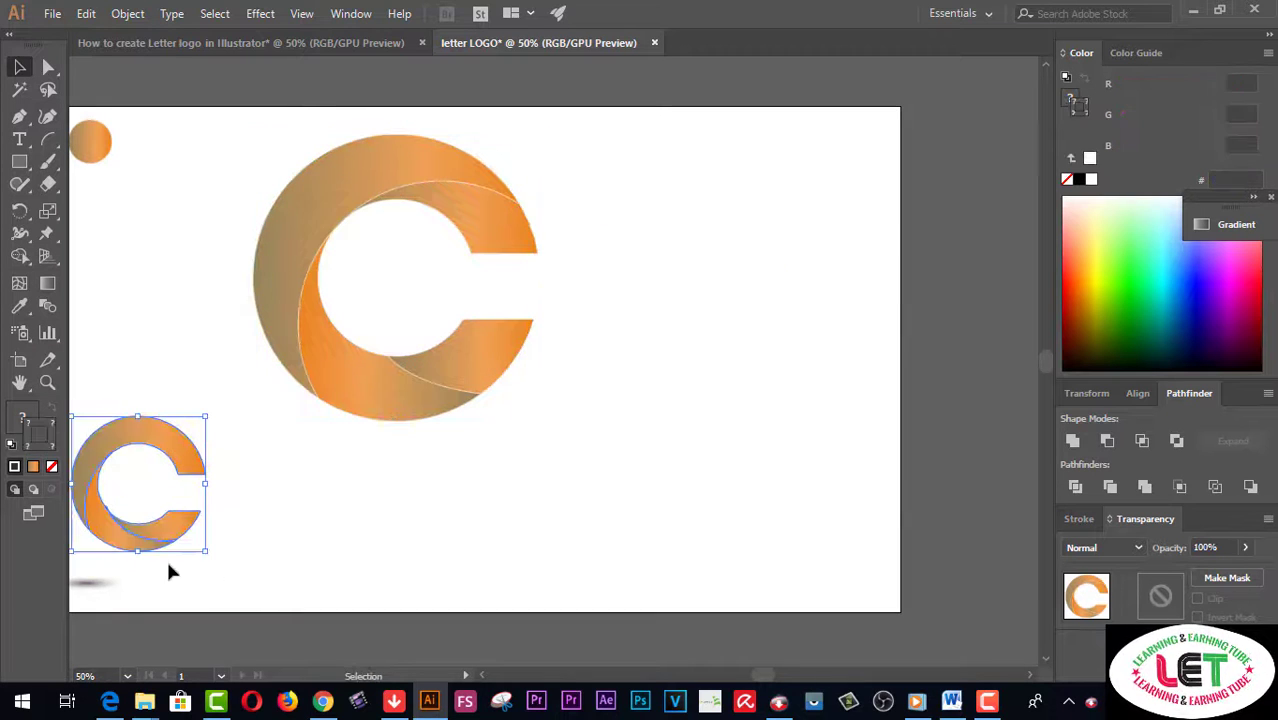
drag(106, 588, 131, 573)
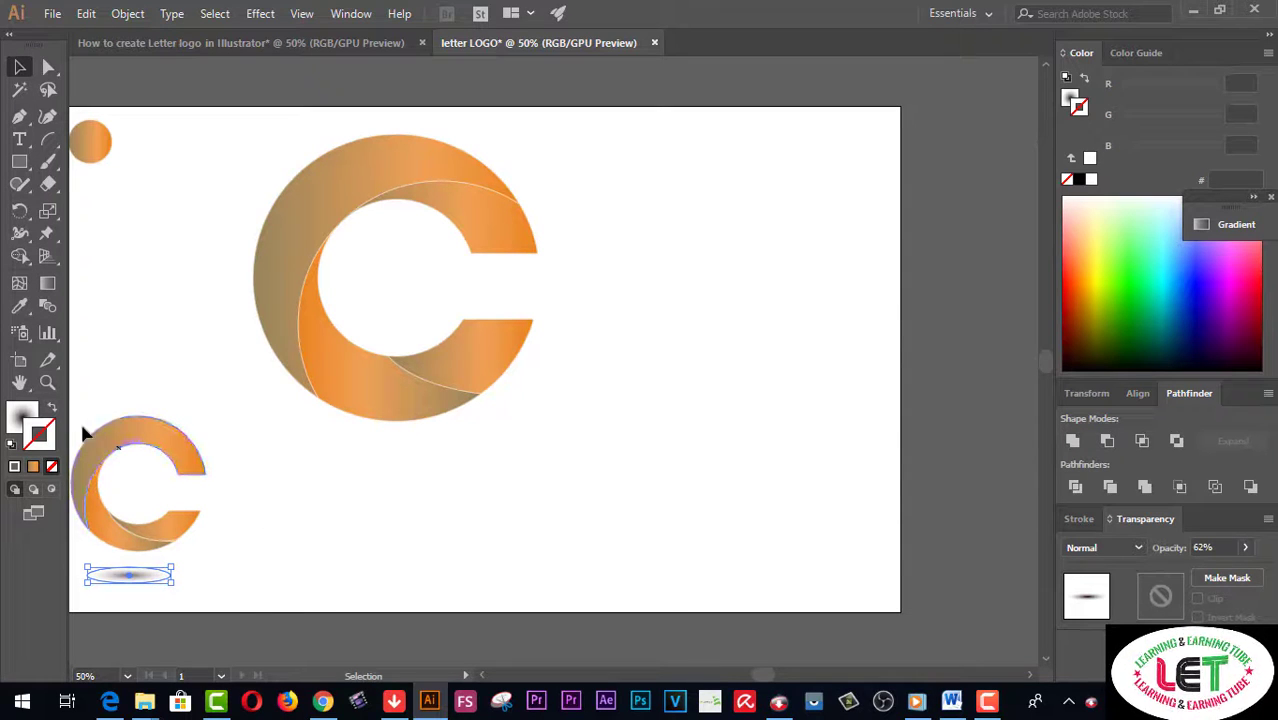
- Fill the small logo's shadow ellipse with the solid red F91540
click(20, 418)
double_click(20, 418)
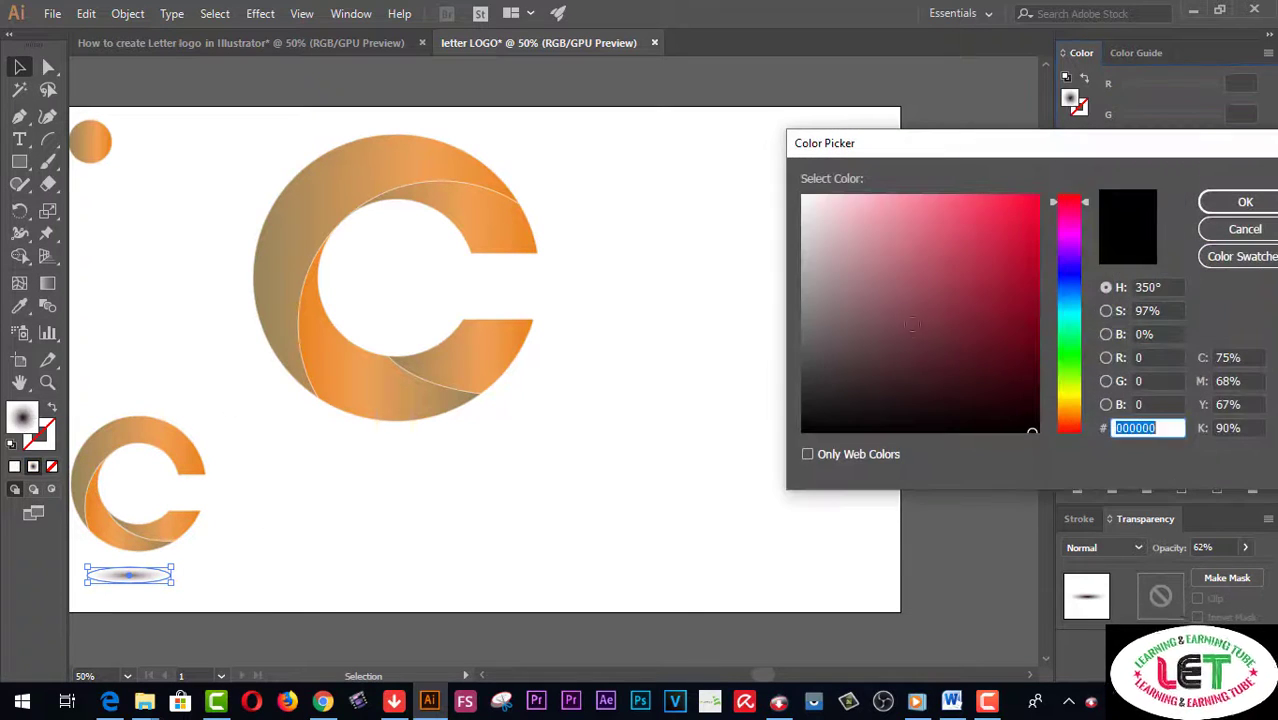
text(F91540)
click(1214, 206)
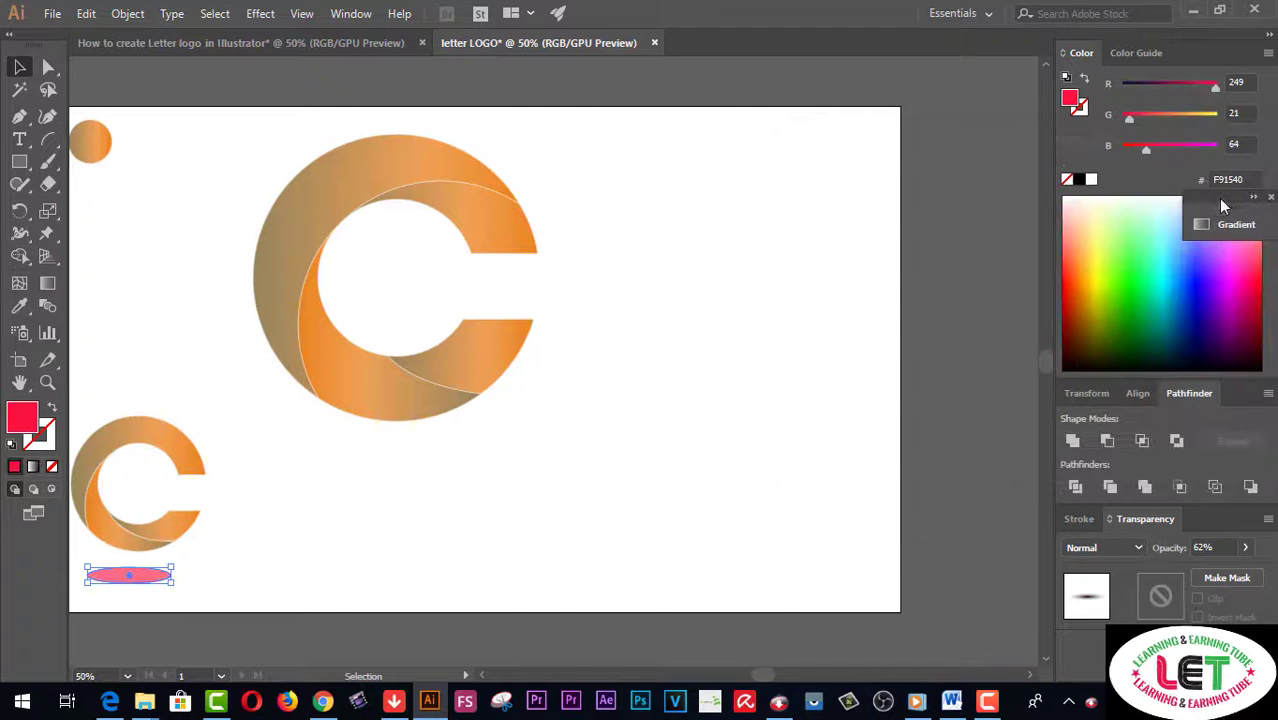
- Draw a red circle about 200 by 200 px in the empty area to the right of the large letter C
click(22, 161)
right_click(27, 163)
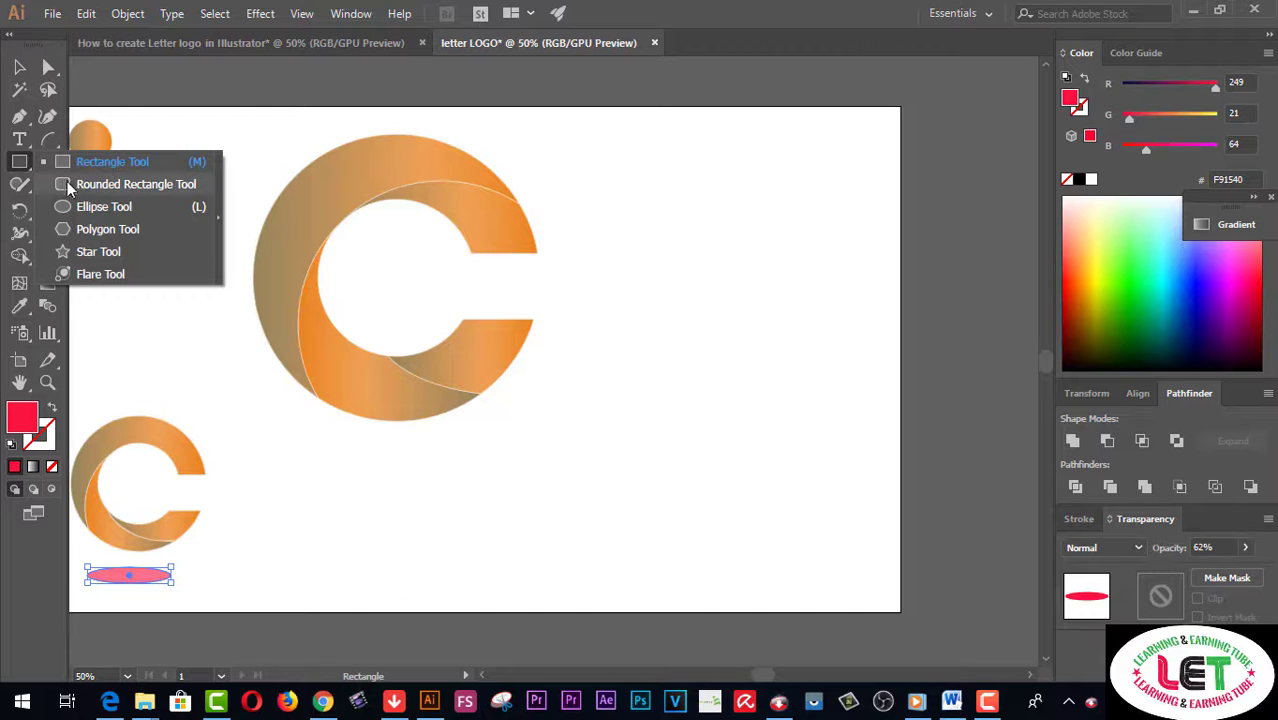
click(83, 206)
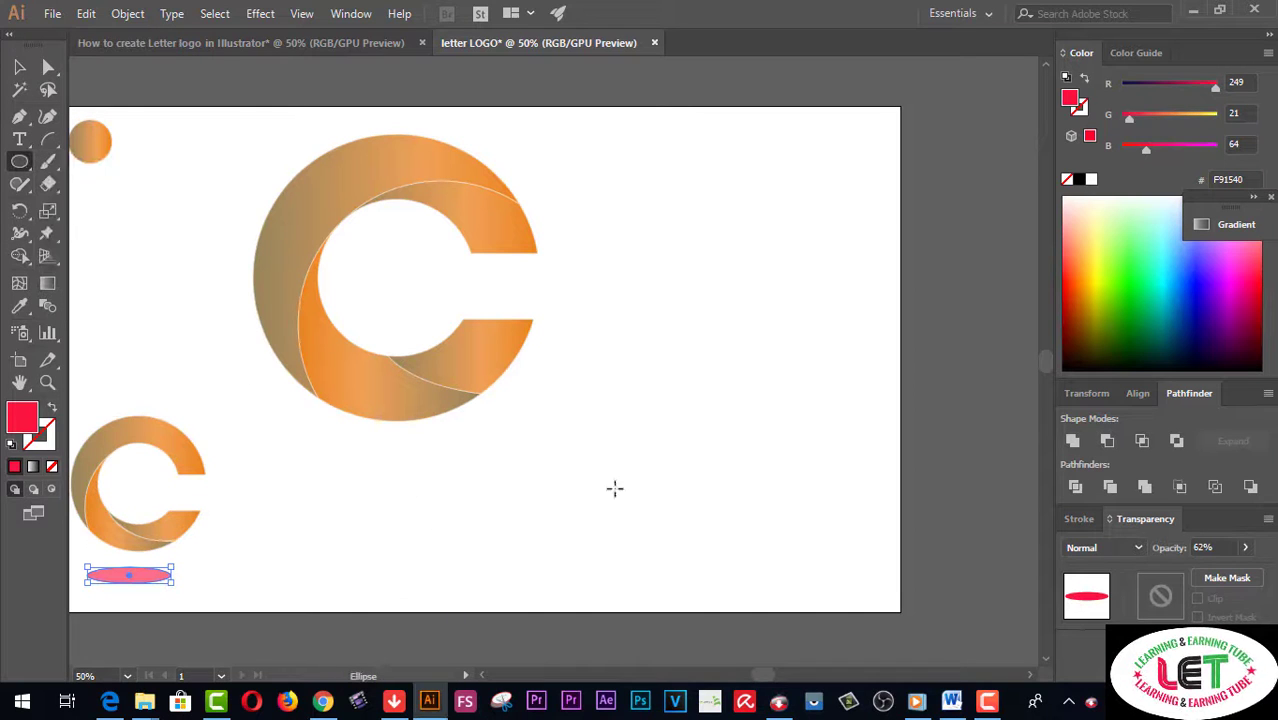
drag(670, 376, 750, 451)
drag(744, 442, 713, 402)
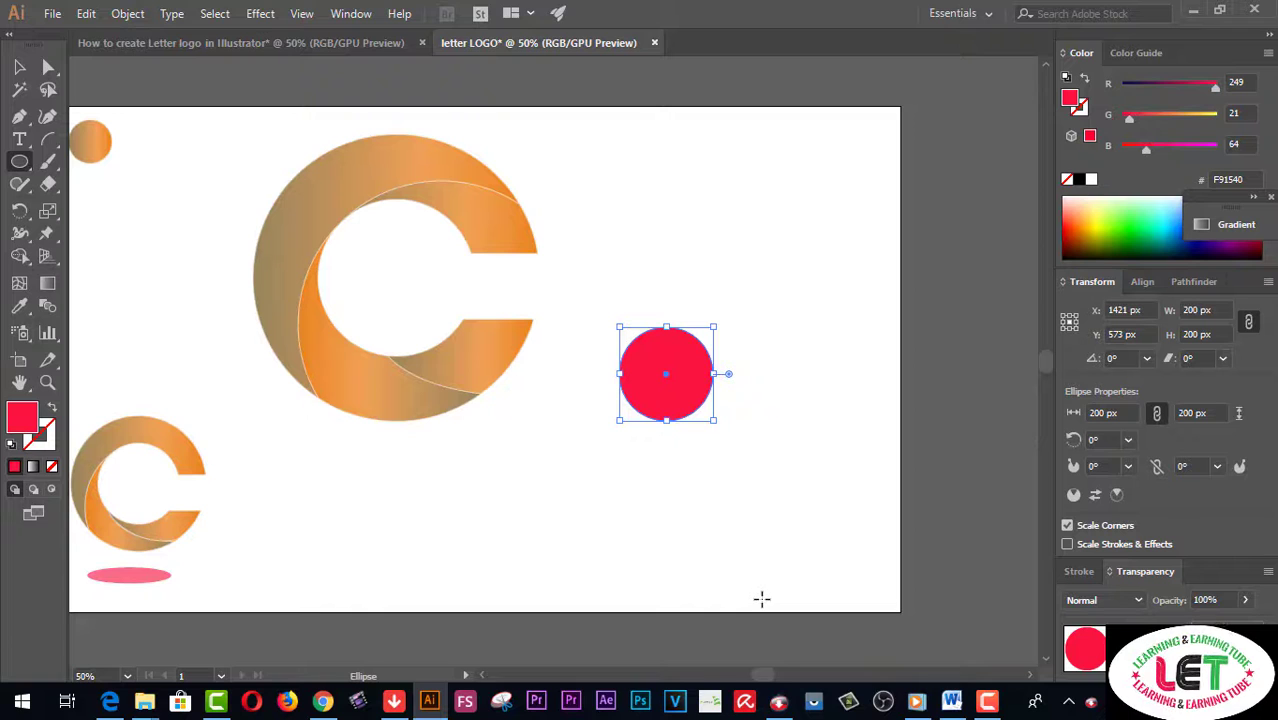
- Apply the White, Black gradient to the red circle and set the white stop's opacity to 0%
key(ctrl+F9)
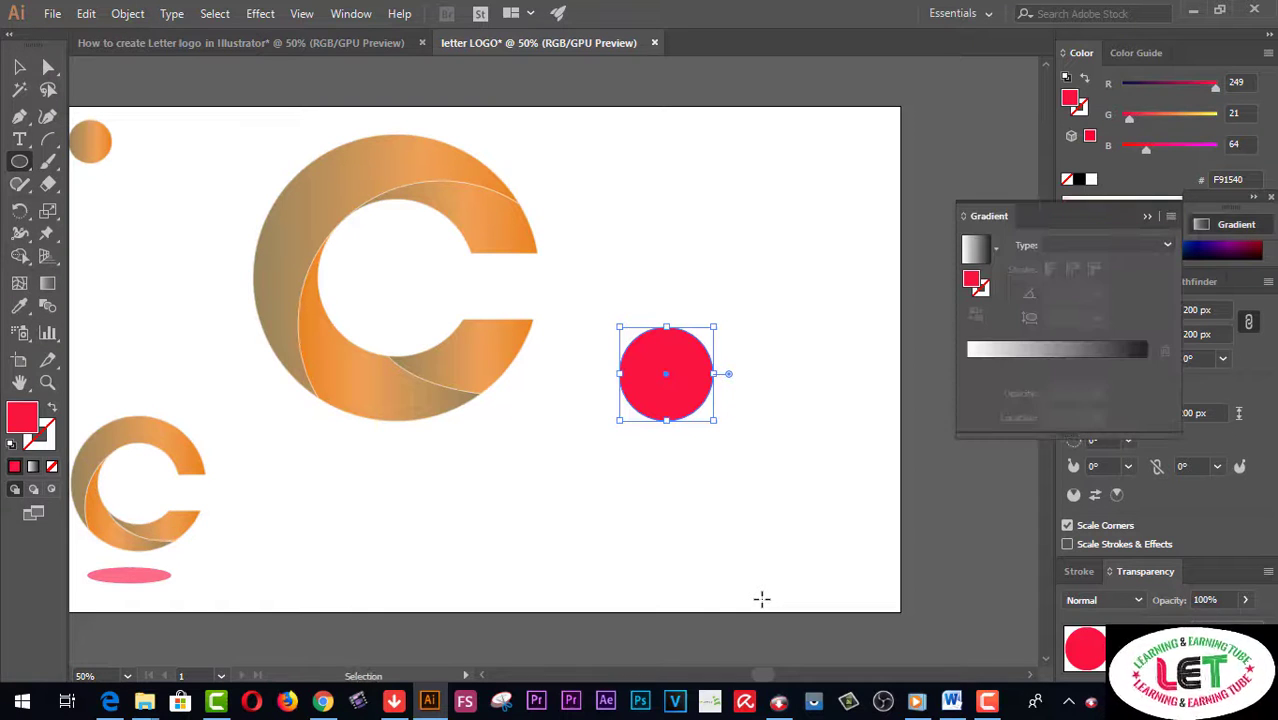
click(997, 249)
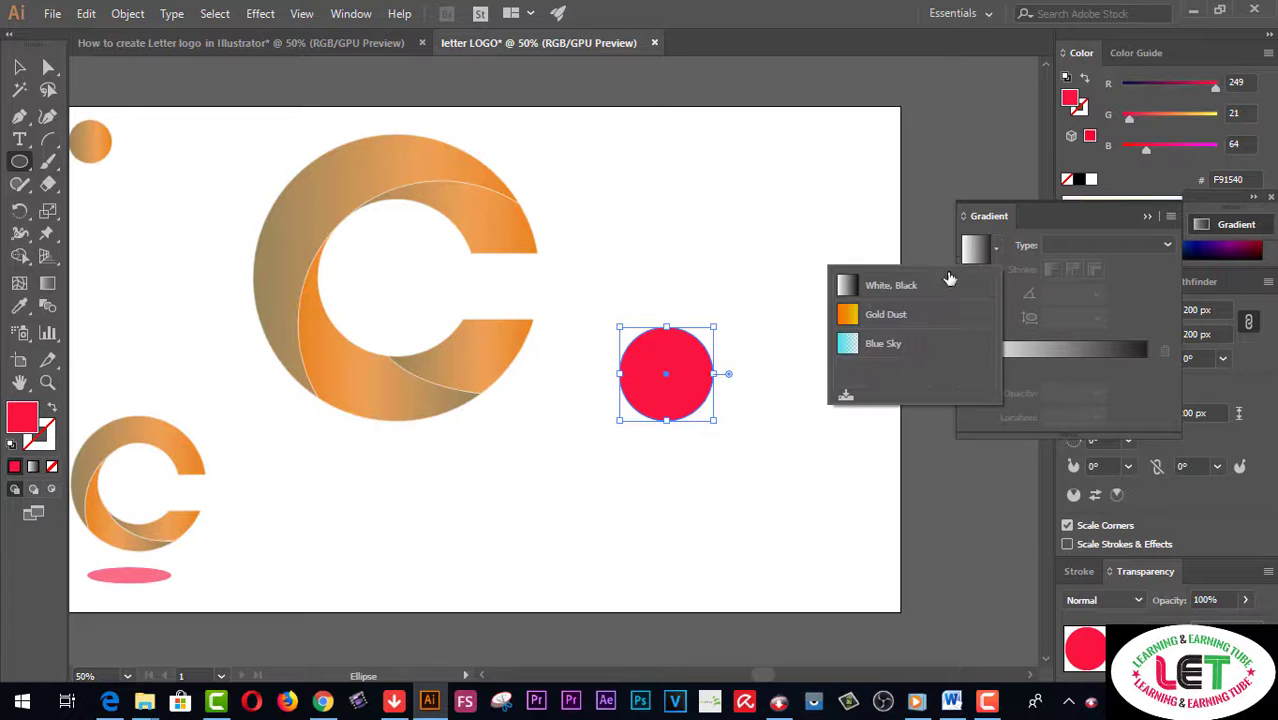
click(903, 287)
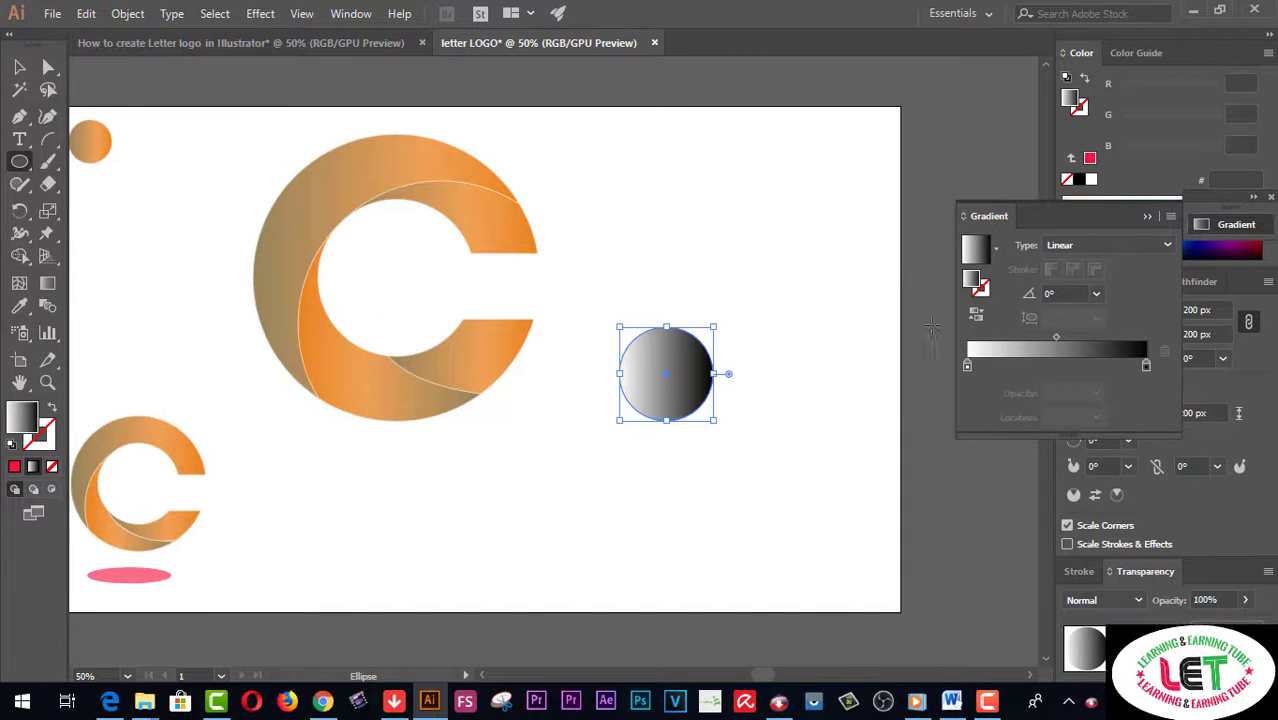
click(967, 366)
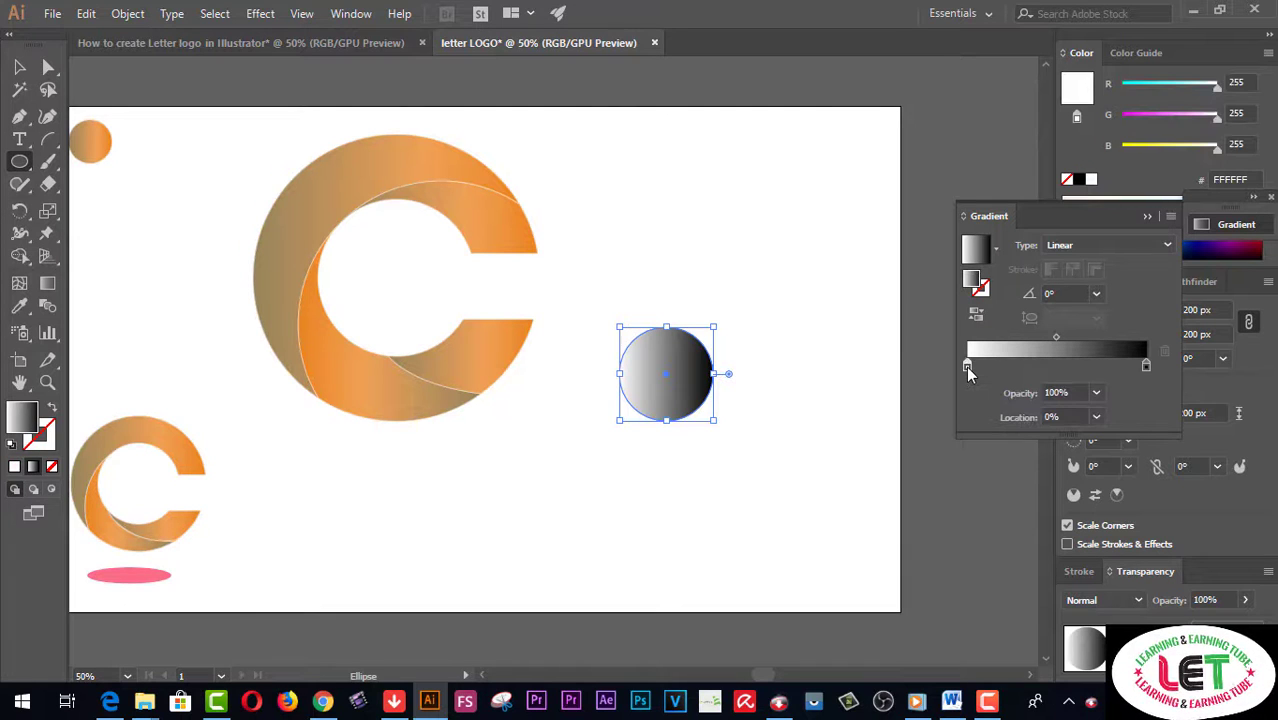
click(1096, 393)
click(1113, 412)
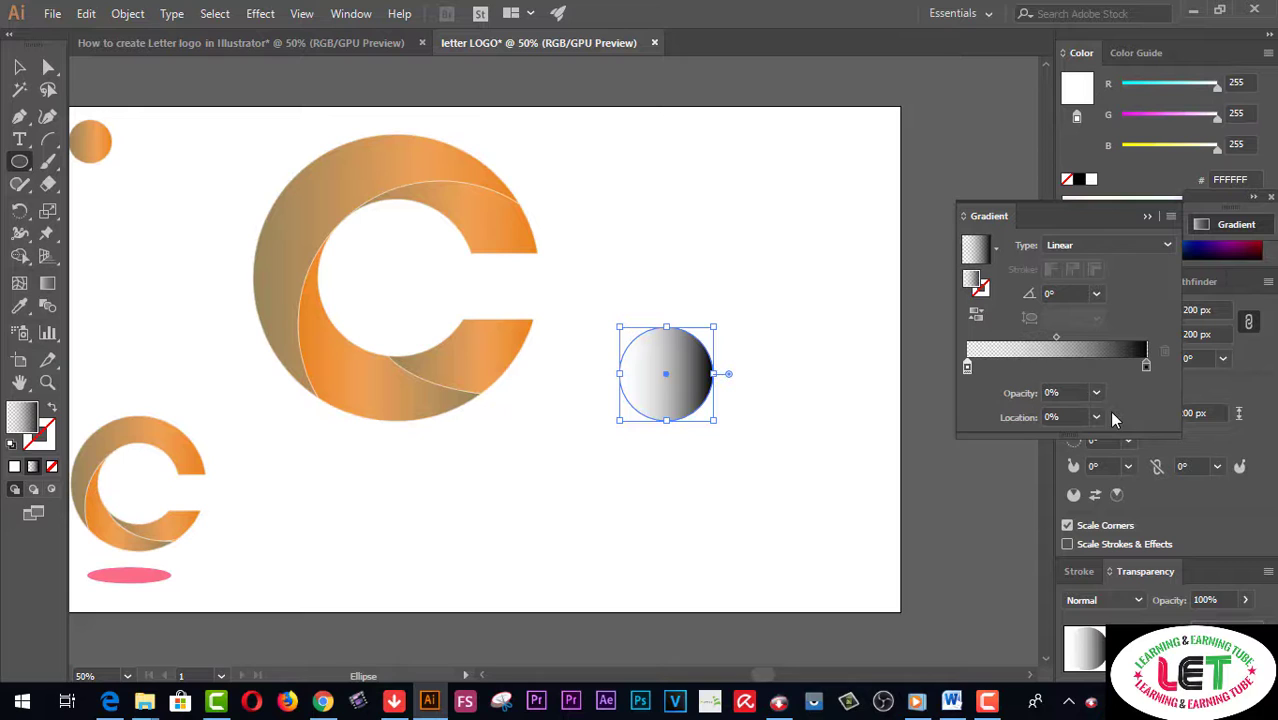
- Reverse the circle's gradient, change its type to Radial and shift the midpoint to about 68%
click(977, 318)
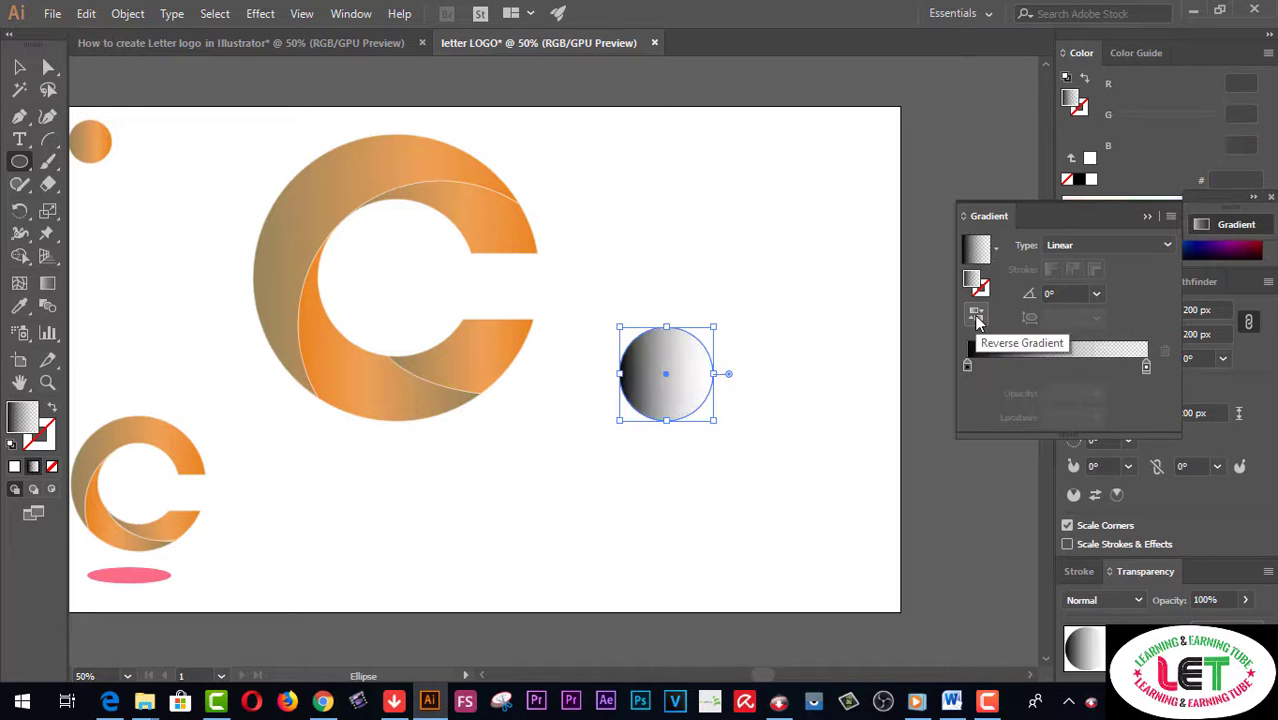
click(1165, 240)
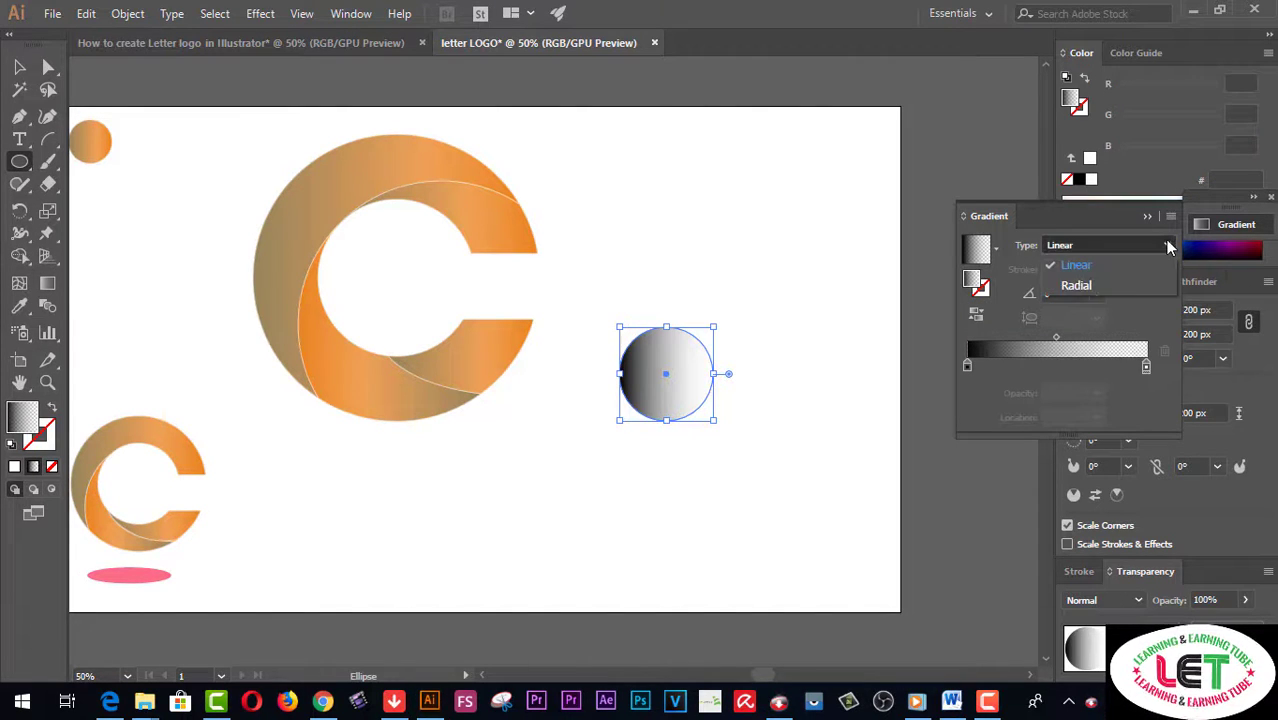
click(1076, 288)
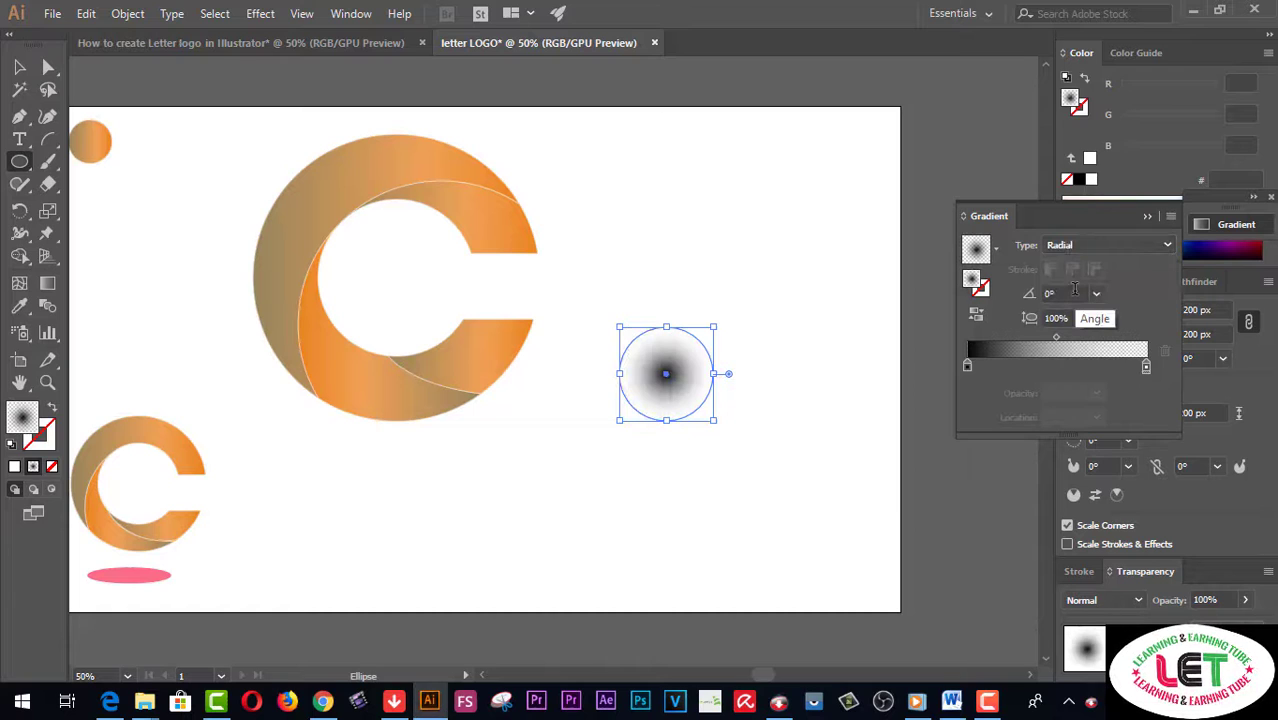
click(1055, 339)
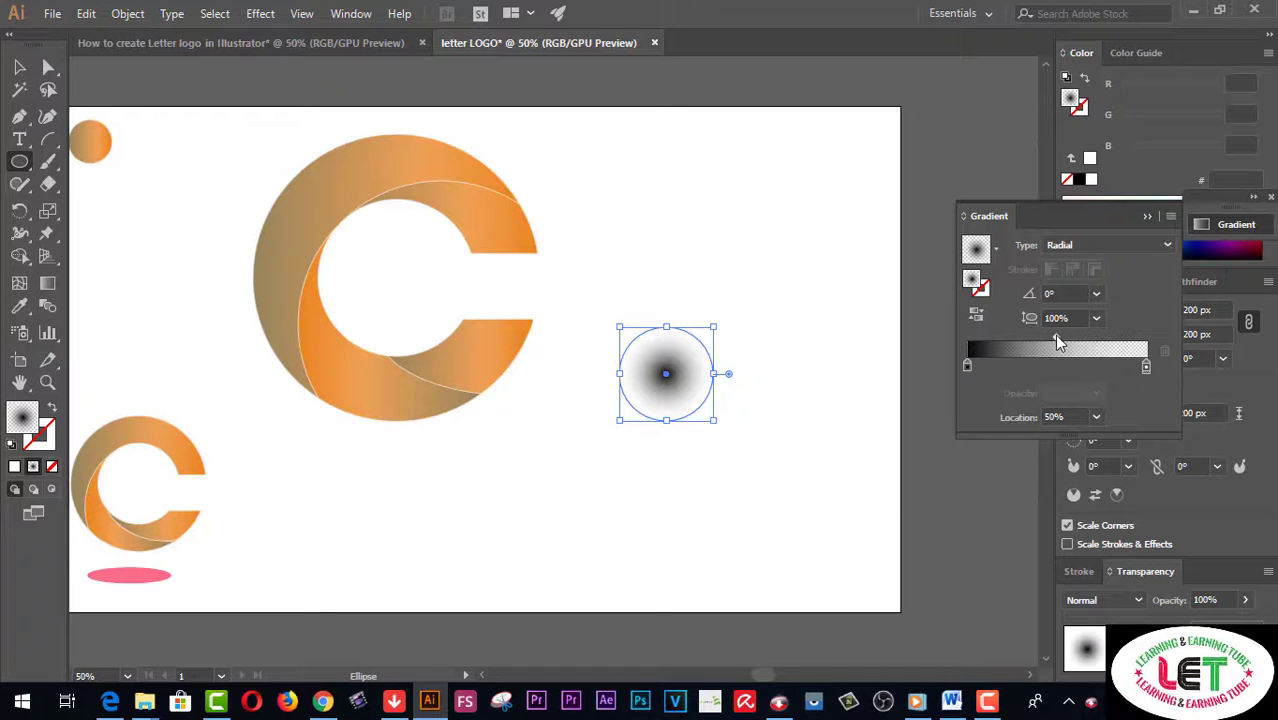
drag(1056, 338, 1092, 338)
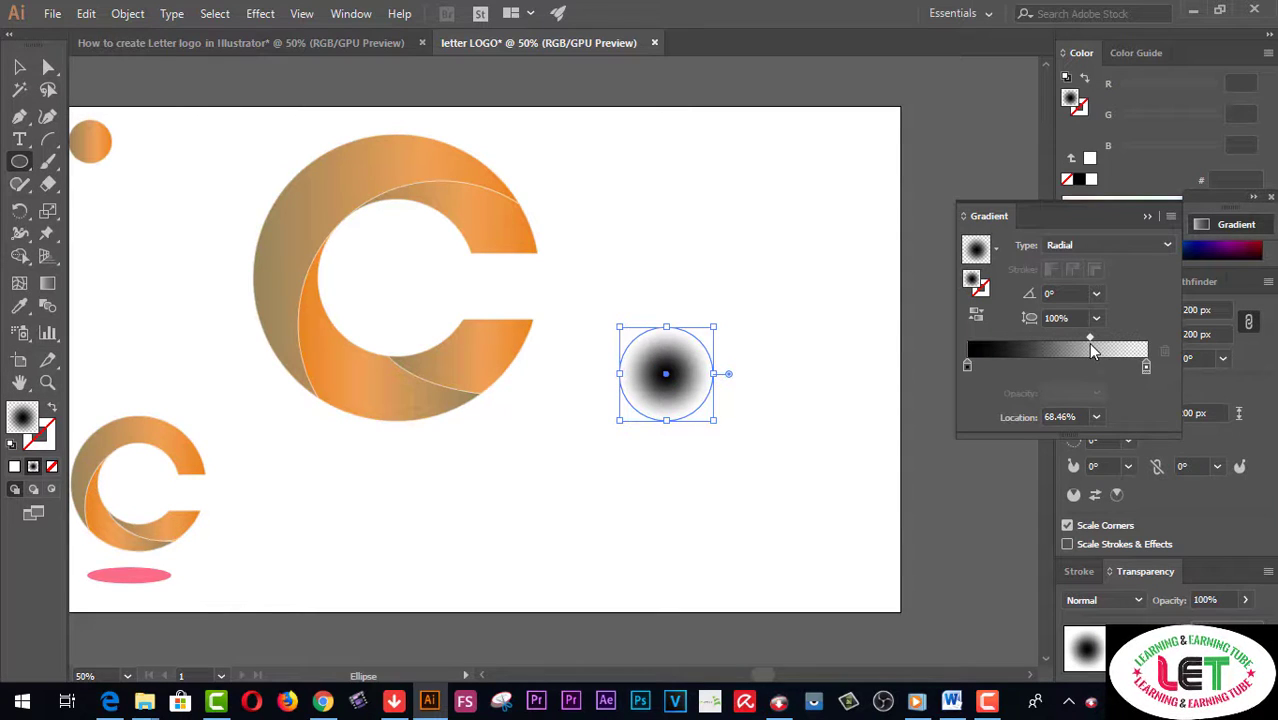
- Change the black stop of the circle's radial gradient to the gray 666666
click(968, 366)
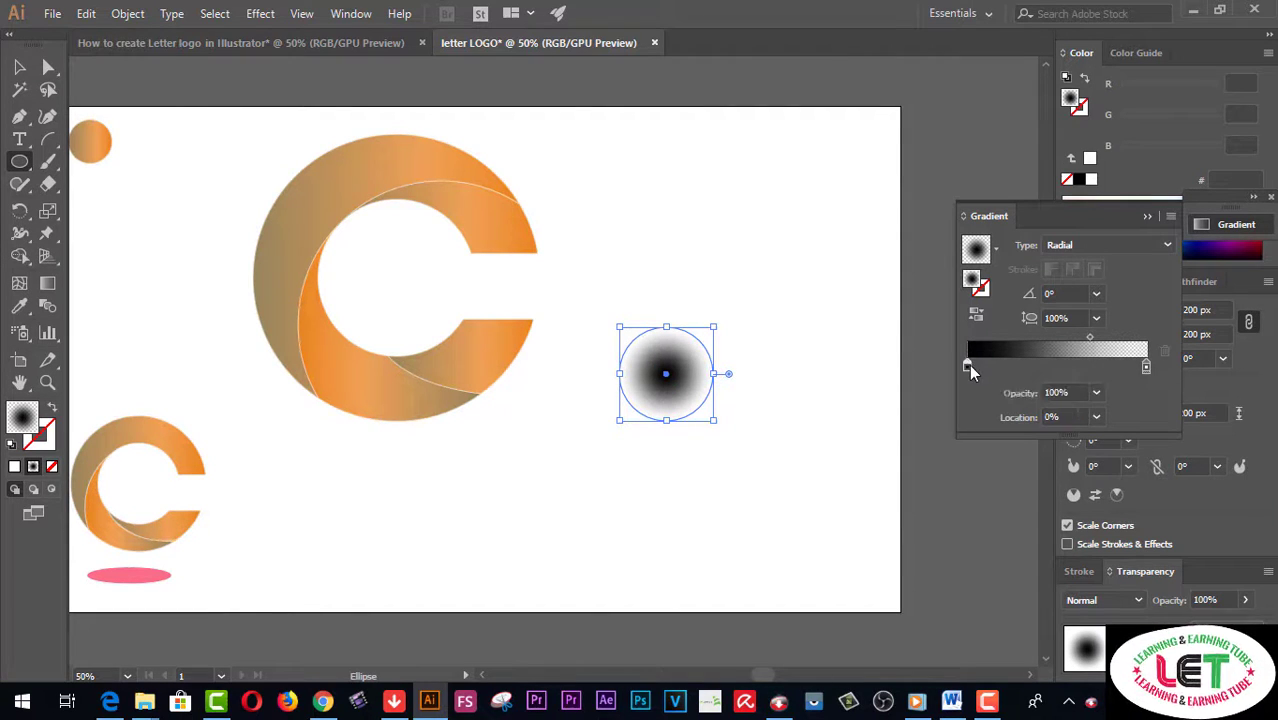
double_click(968, 366)
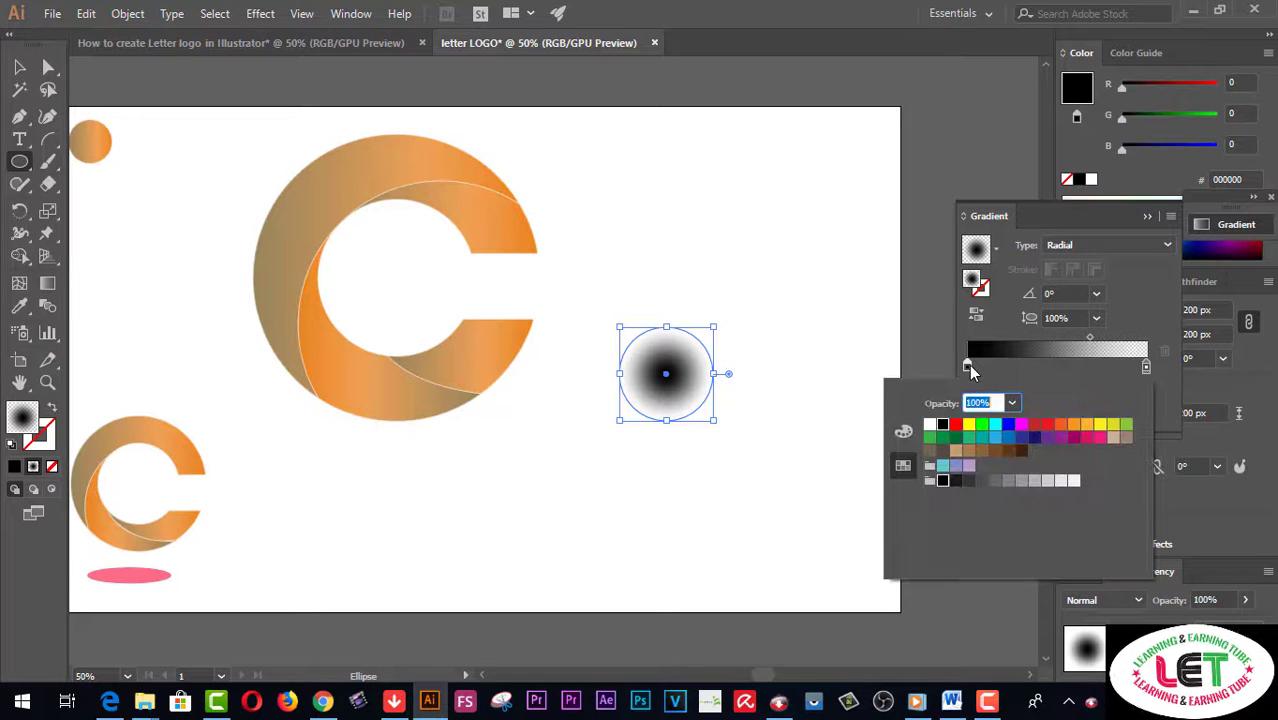
click(996, 482)
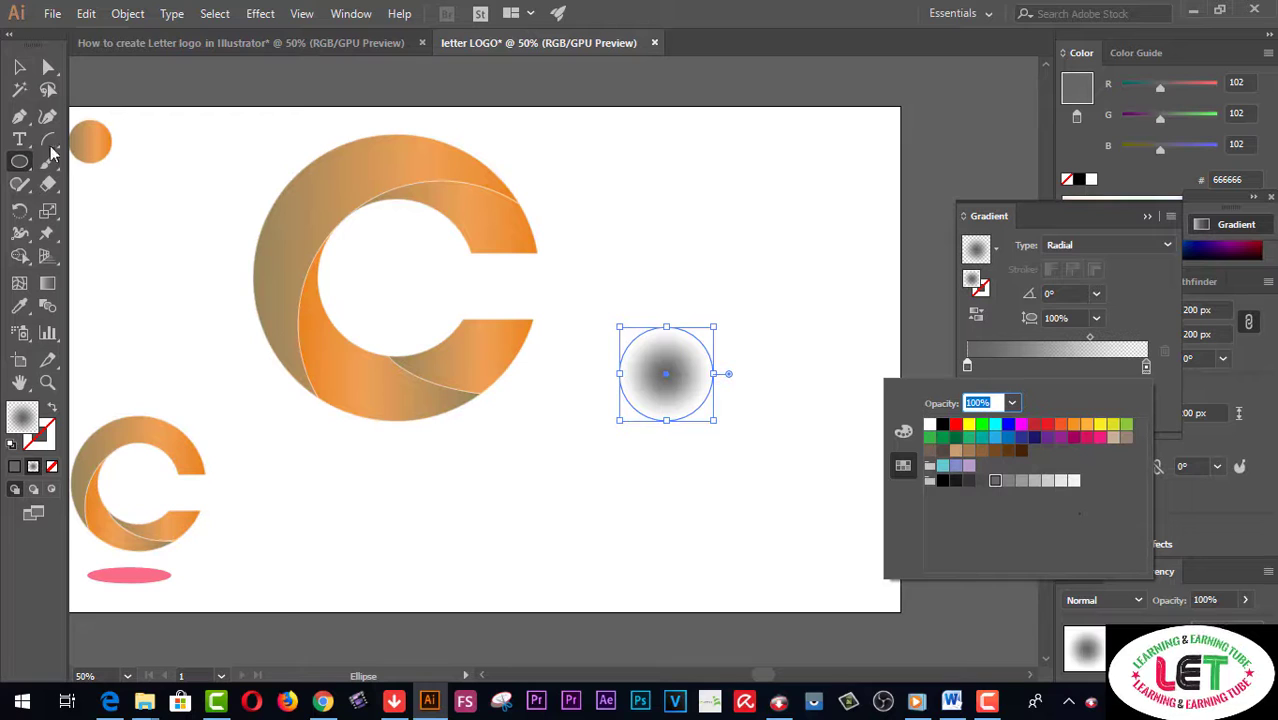
click(721, 227)
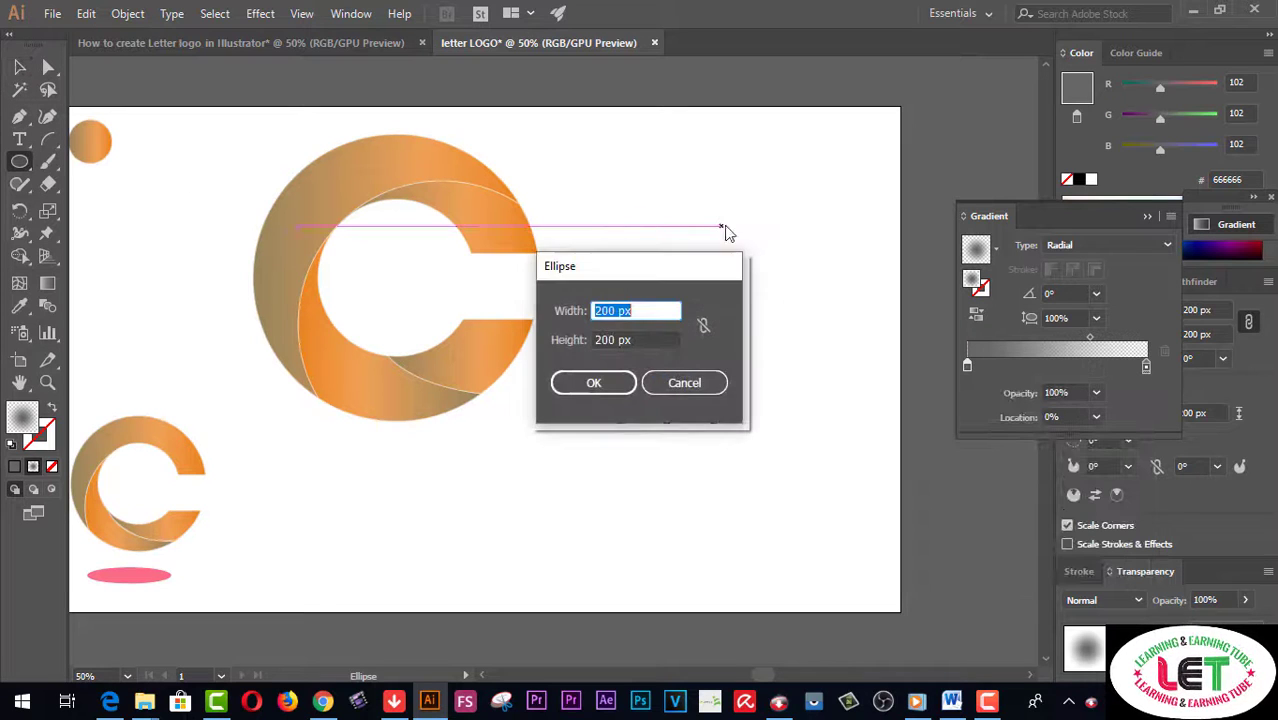
click(695, 388)
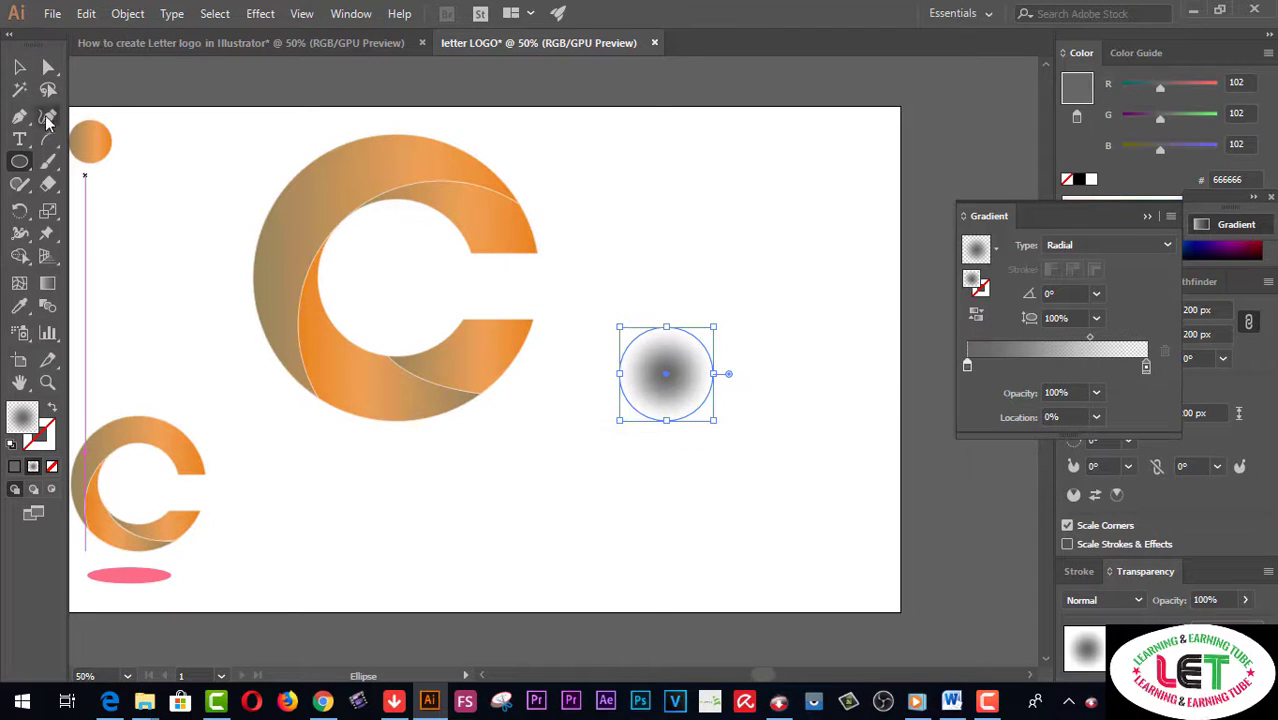
key(v)
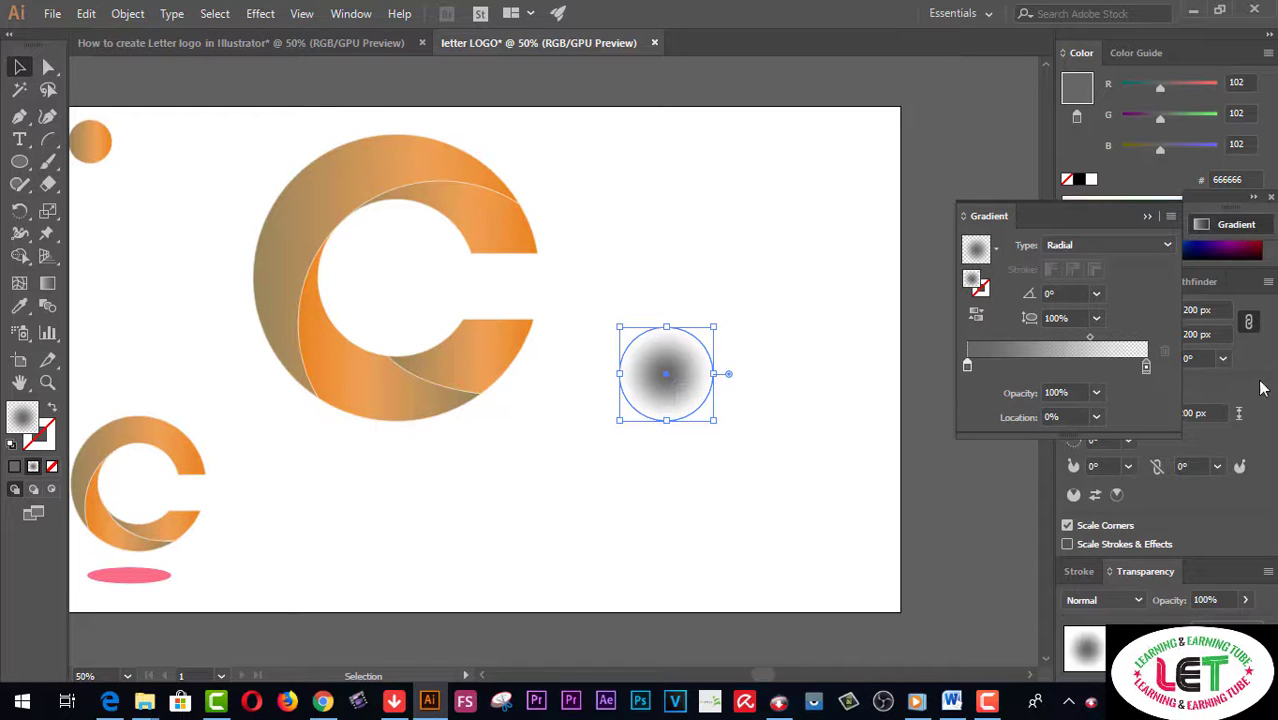
- Collapse the gradient settings and lower the gradient circle's opacity to 67%
click(1145, 216)
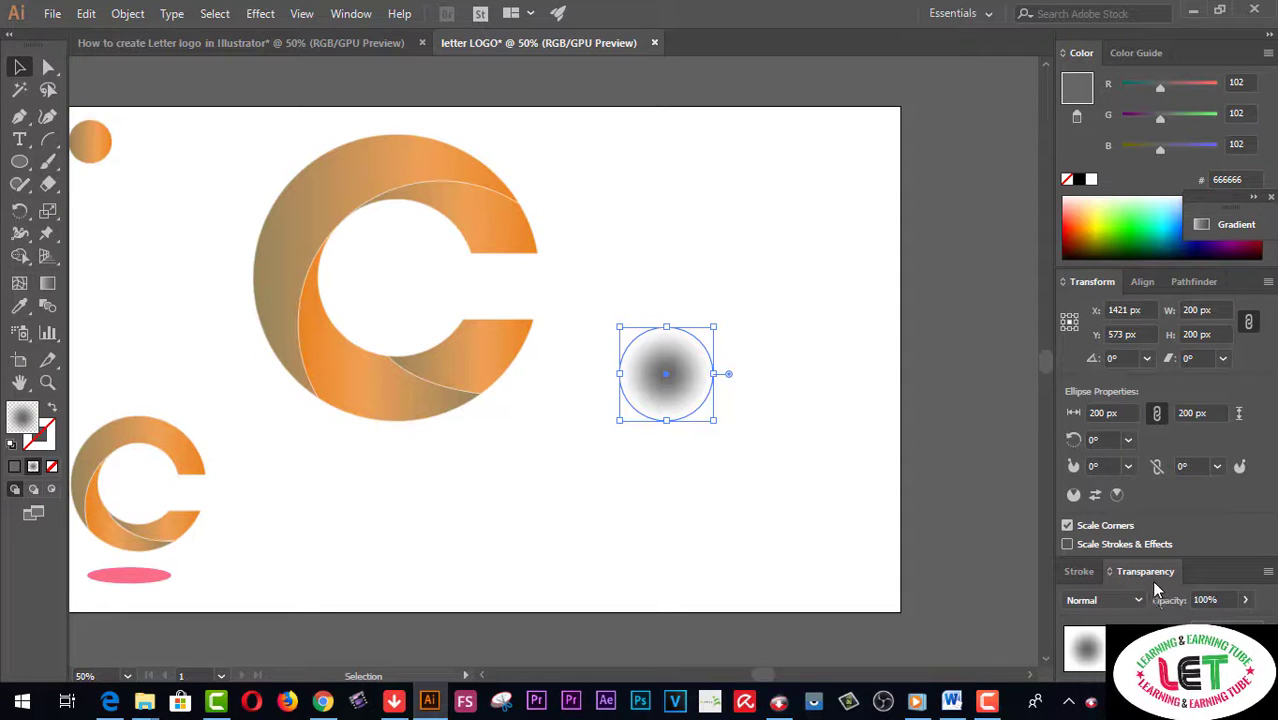
click(1245, 600)
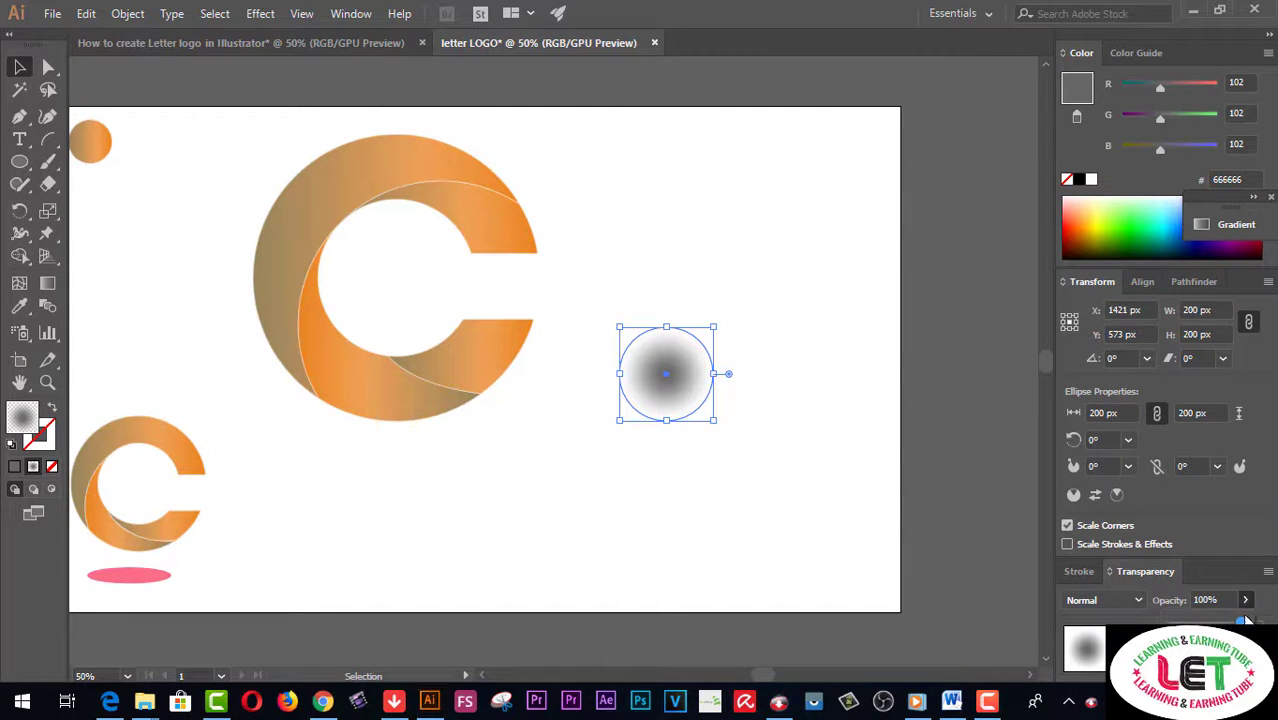
drag(1245, 620, 1219, 622)
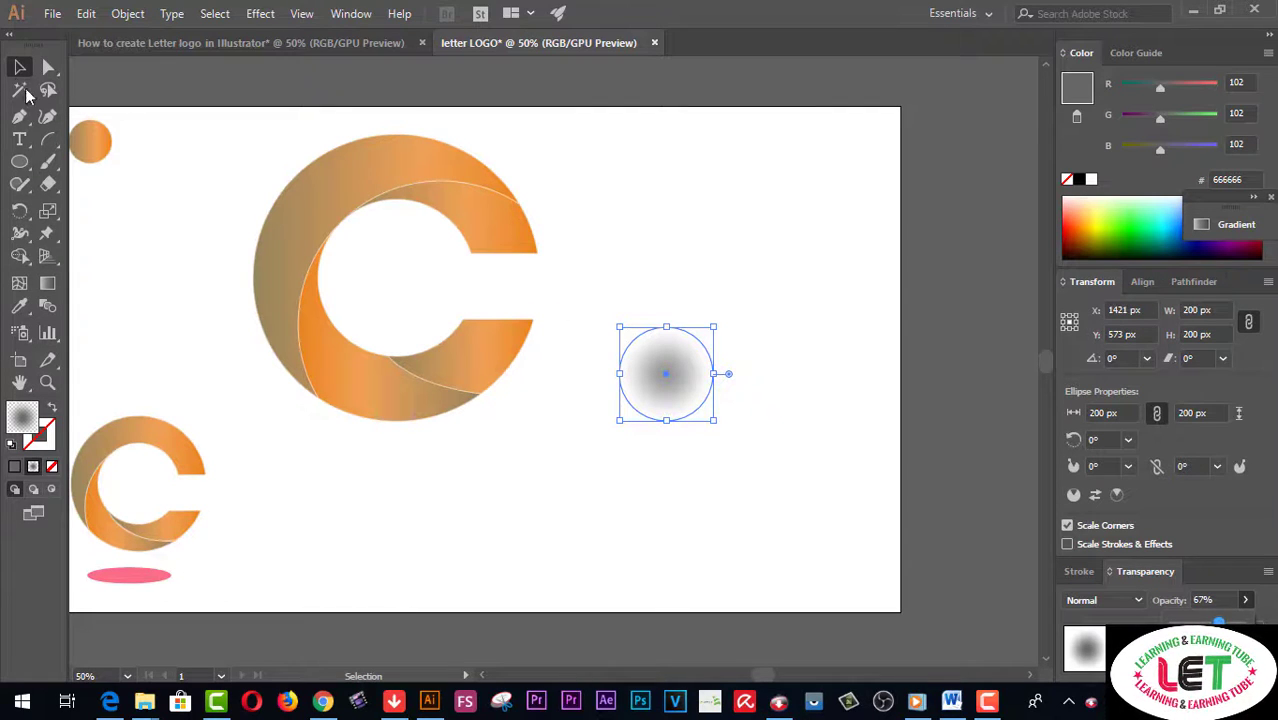
click(696, 182)
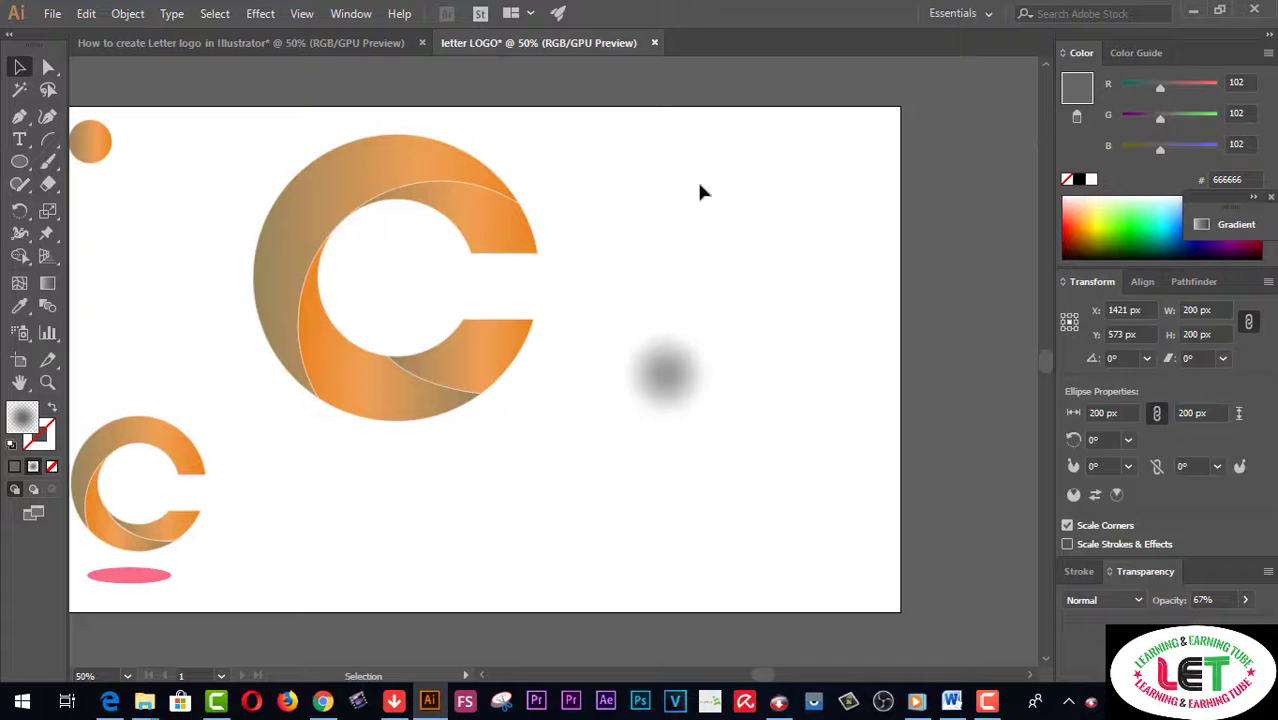
- Reshape the gradient circle into a flat ellipse about 310 by 72 px and place it directly beneath the large letter C
click(672, 380)
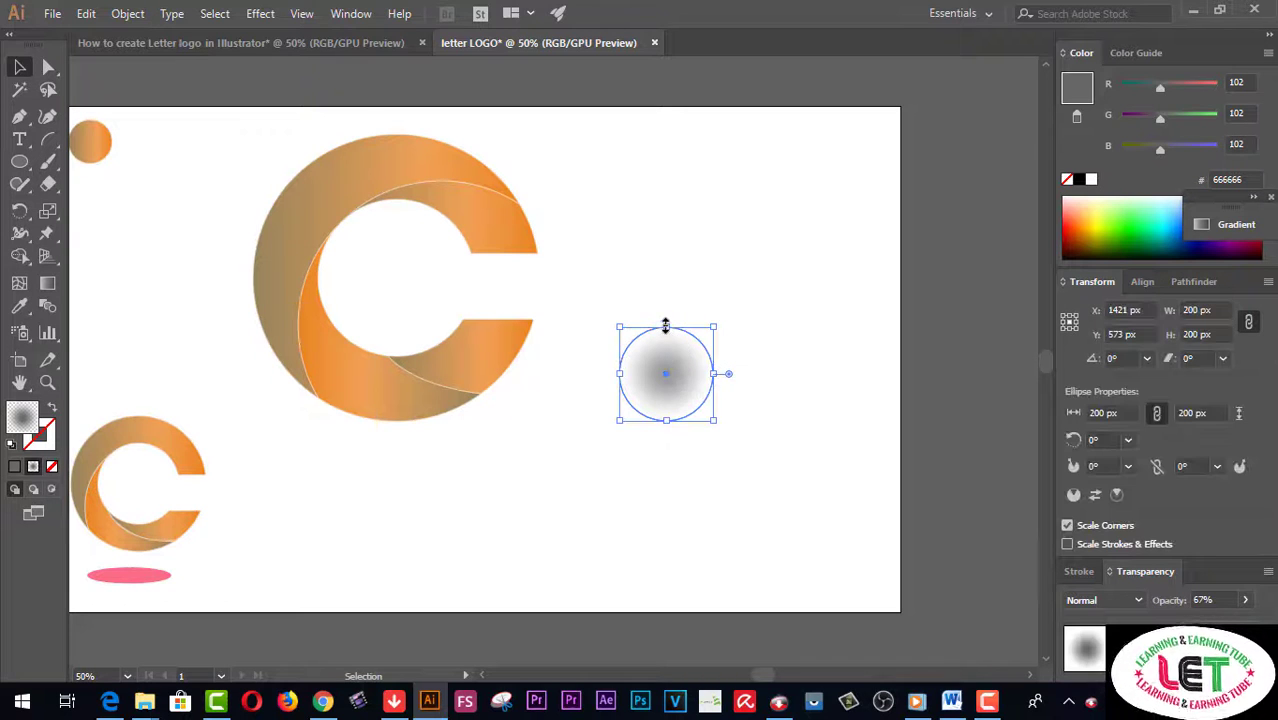
drag(666, 326, 478, 451)
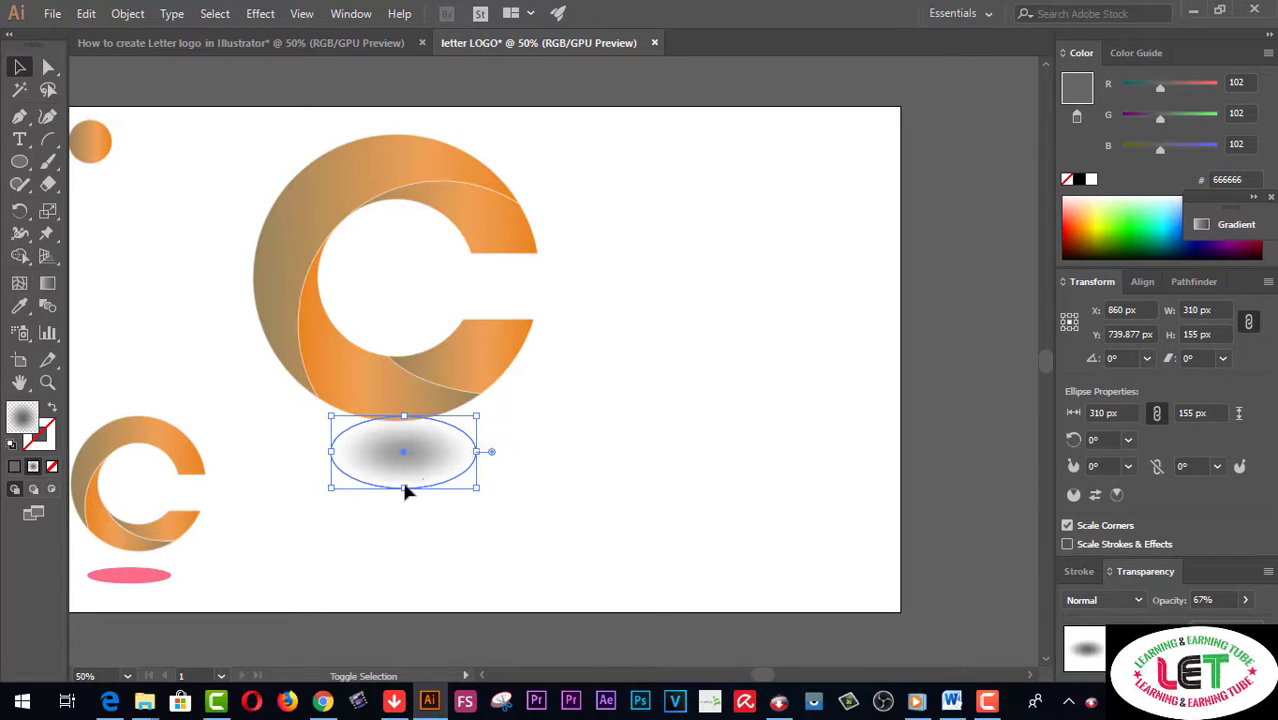
drag(404, 488, 404, 466)
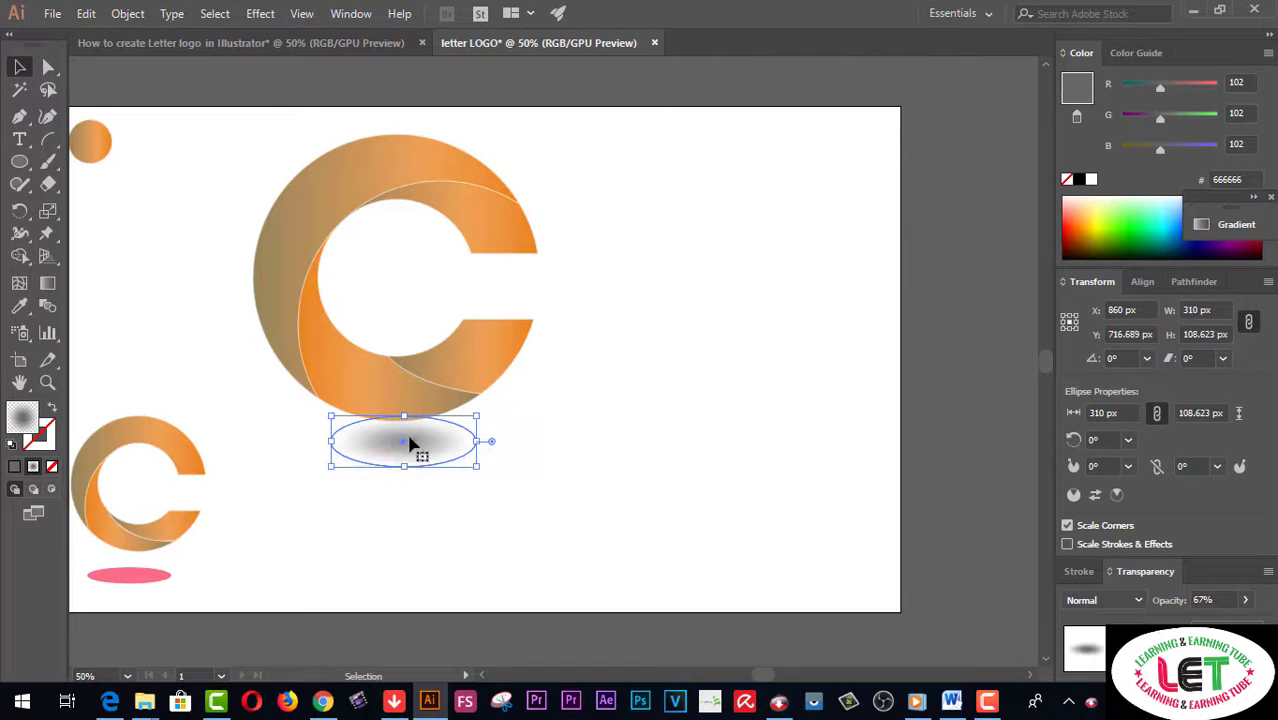
drag(404, 416, 415, 445)
click(541, 418)
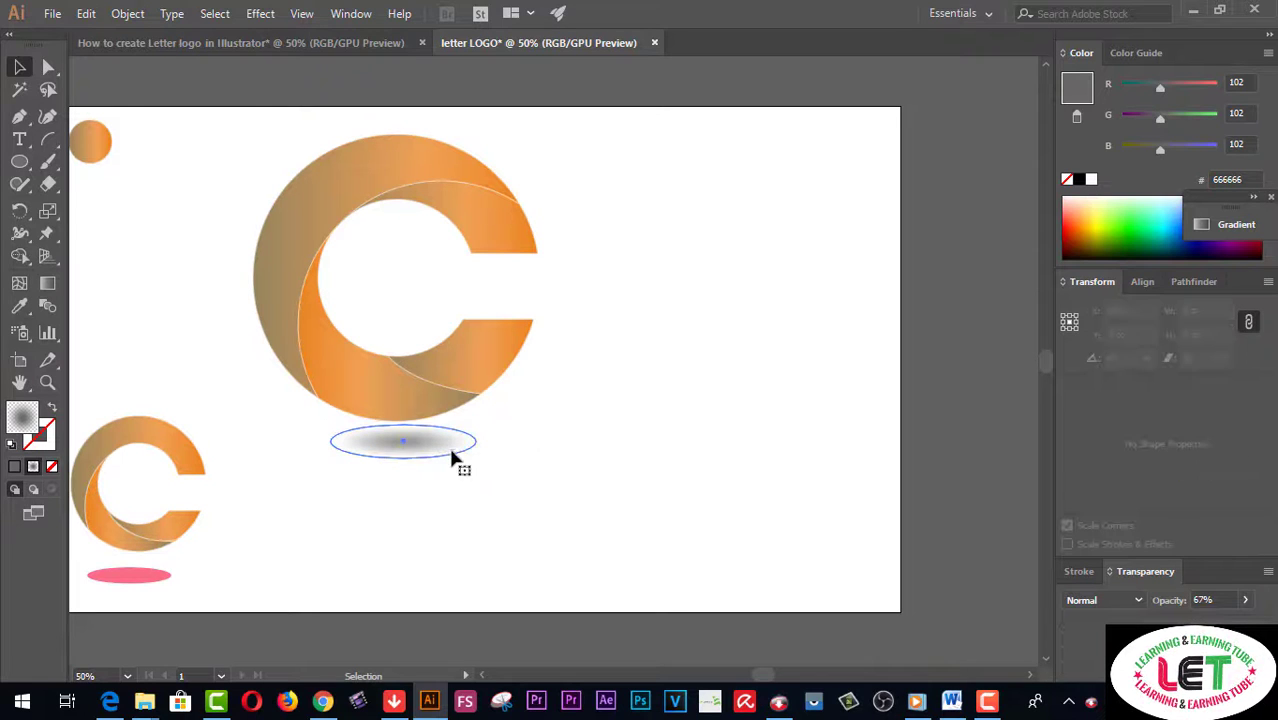
- Shrink the large C's shadow ellipse proportionally about its center to about 197 by 46 px
click(455, 451)
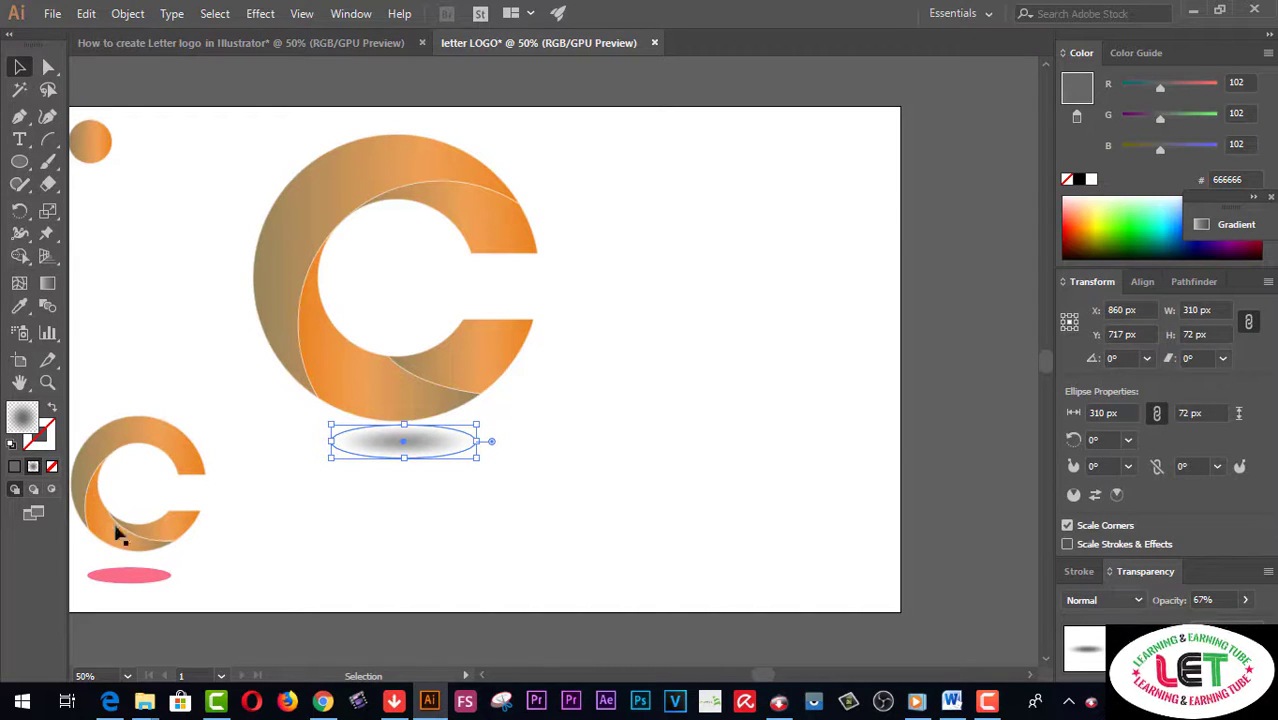
click(19, 382)
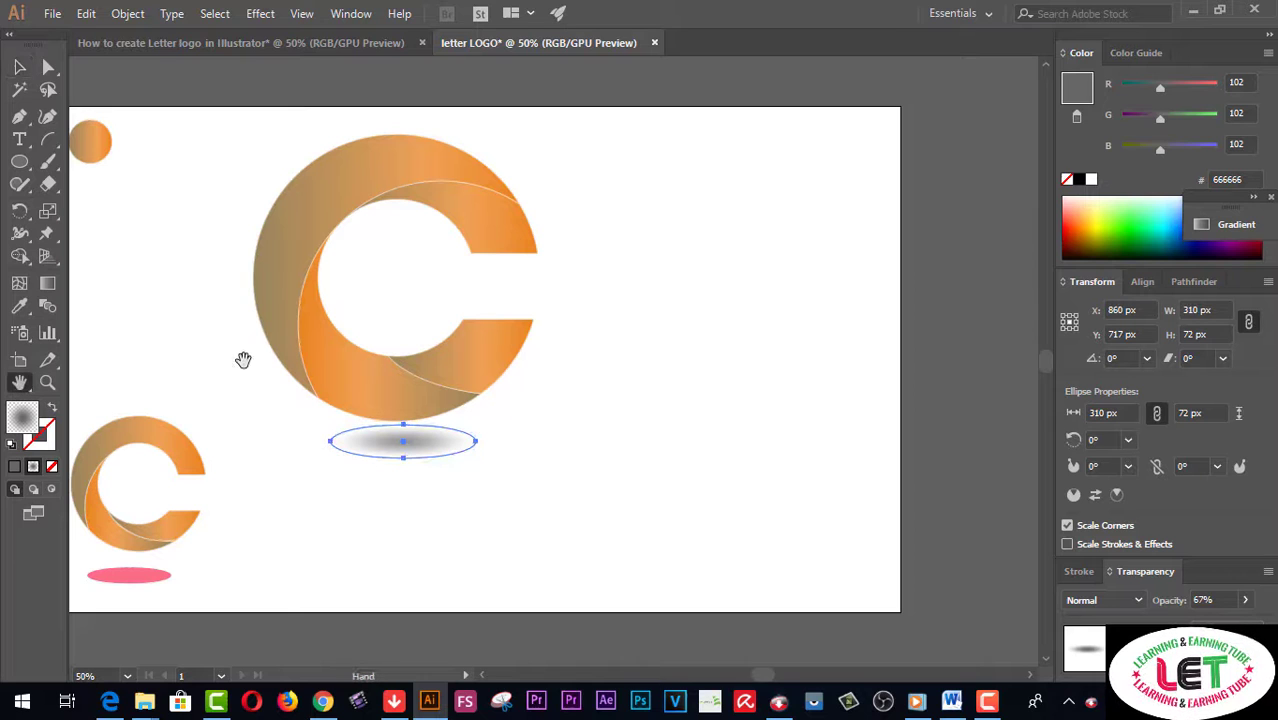
drag(188, 297, 275, 277)
click(19, 67)
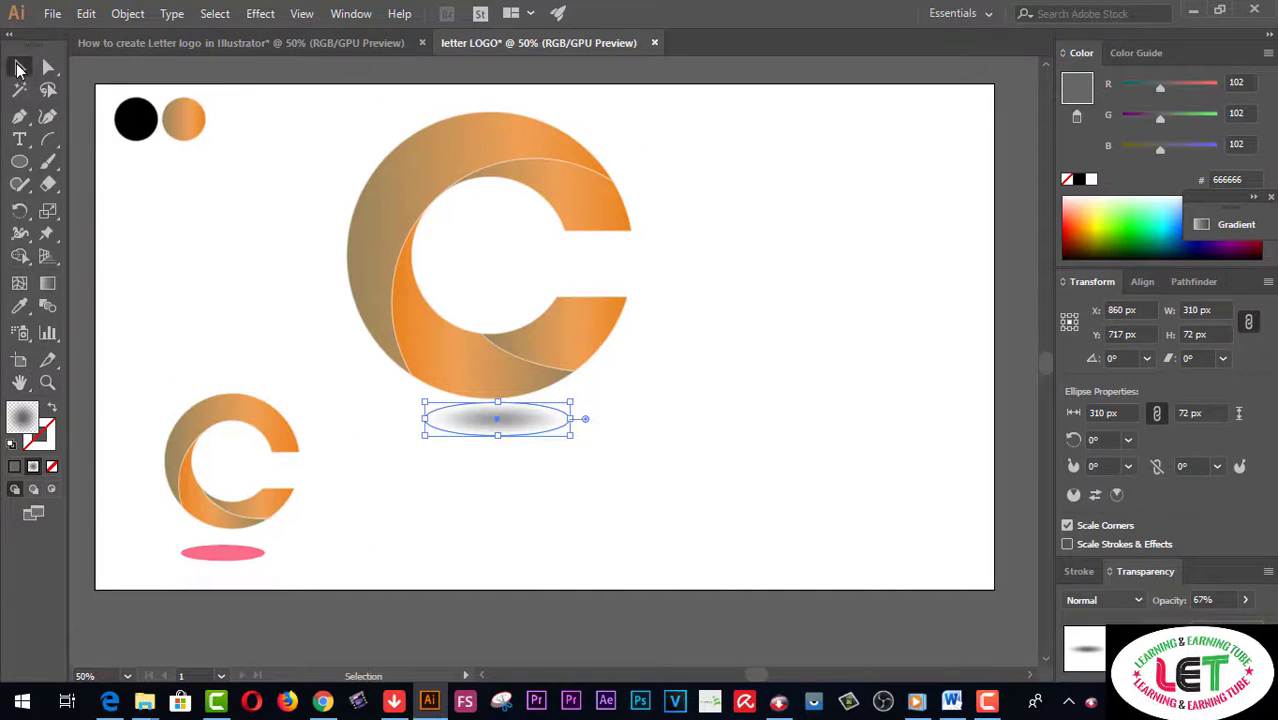
click(783, 344)
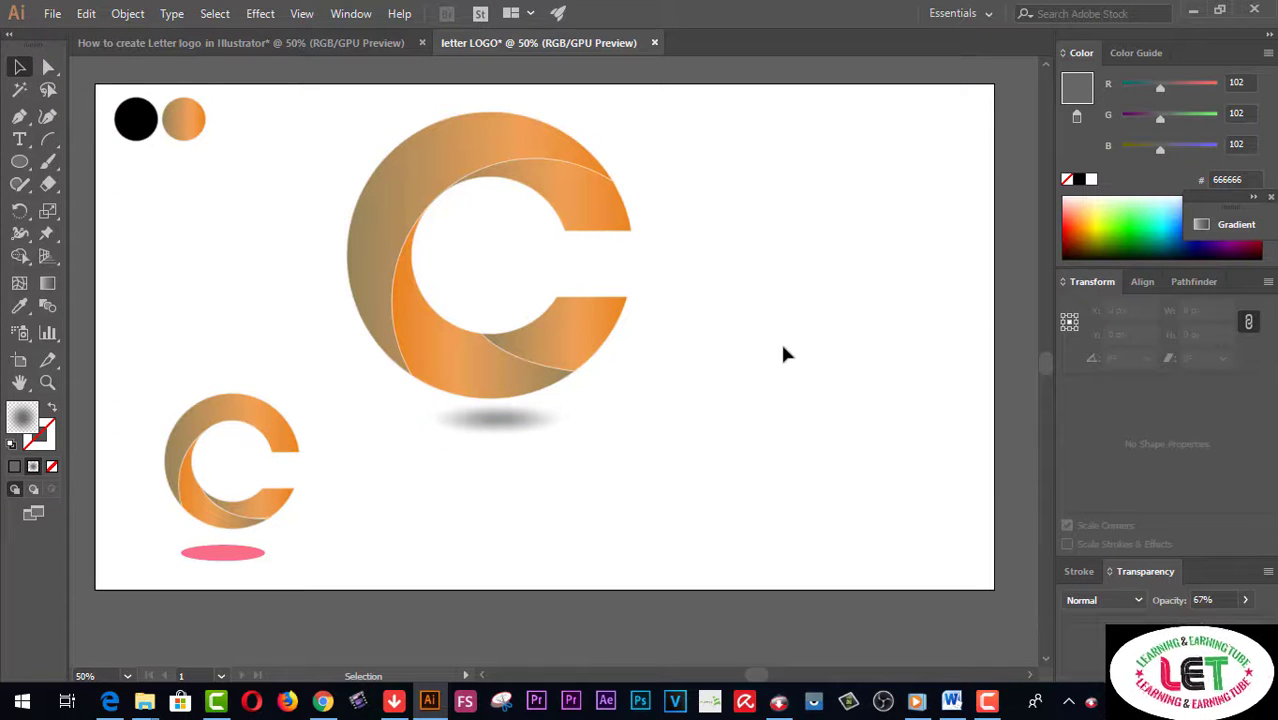
click(569, 435)
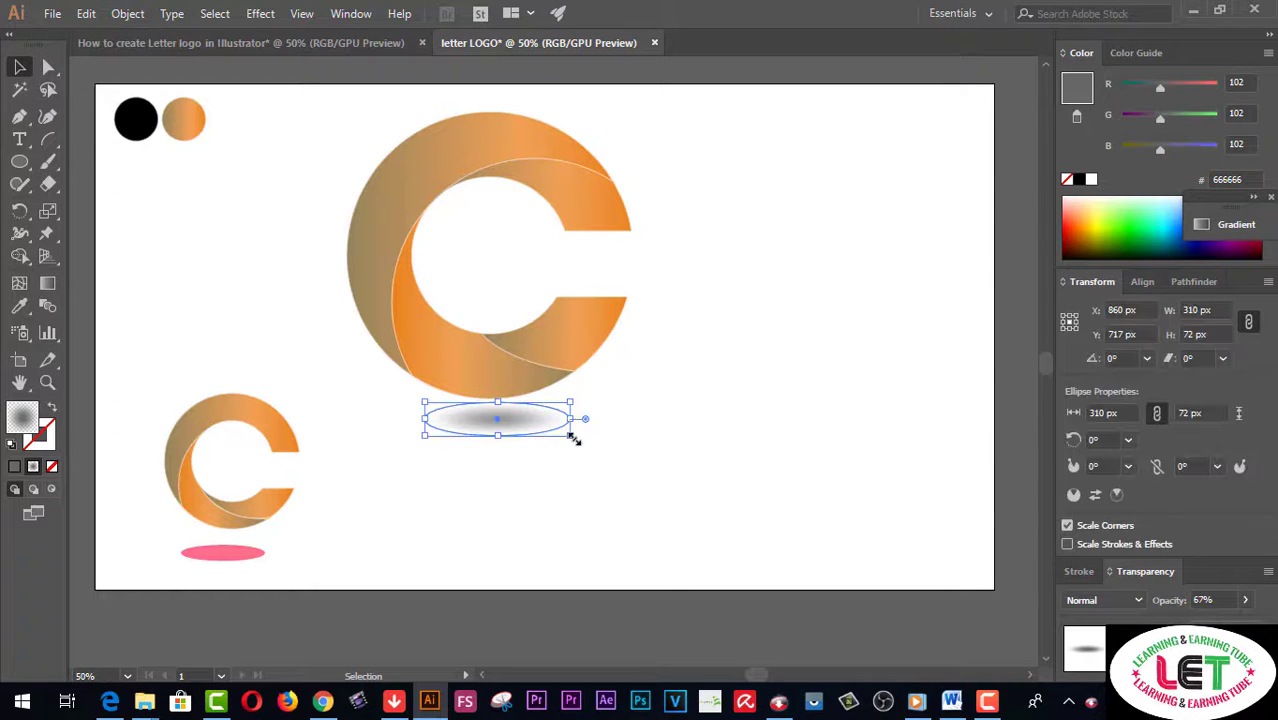
drag(575, 440, 564, 430)
click(600, 429)
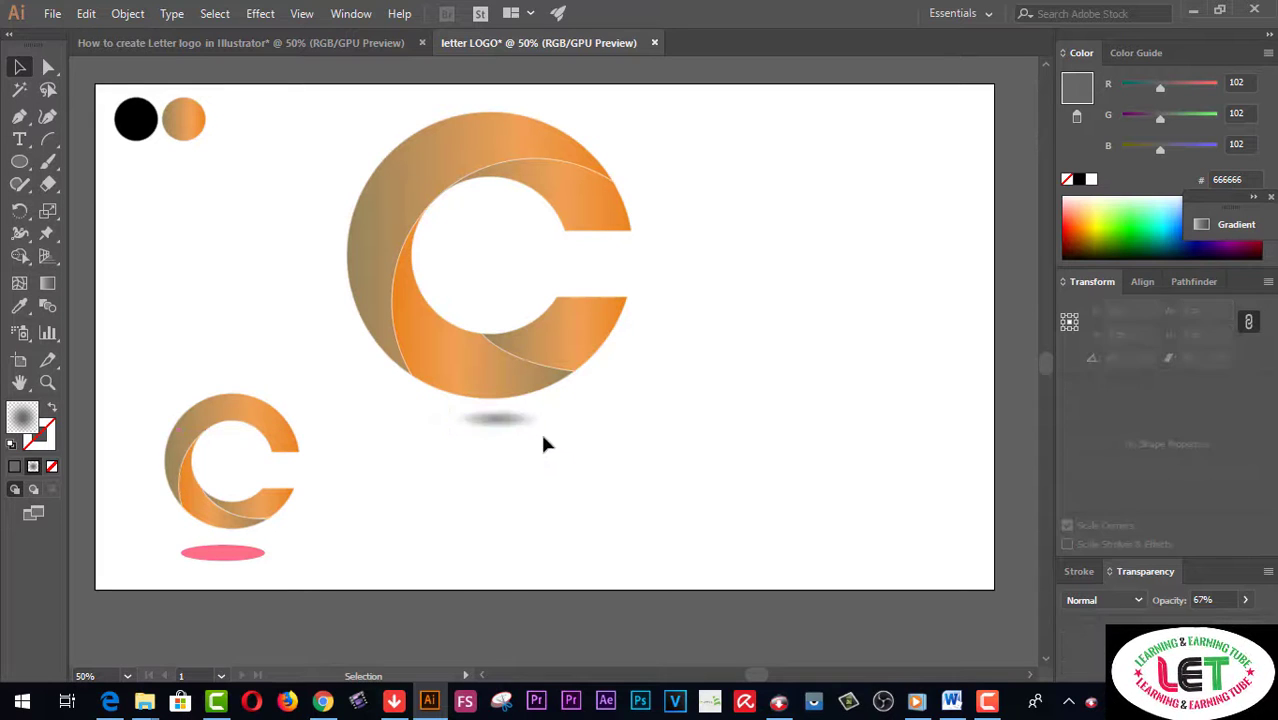
- Resize the large C's shadow ellipse proportionally about its center to about 246 by 57 px and deselect it
click(527, 428)
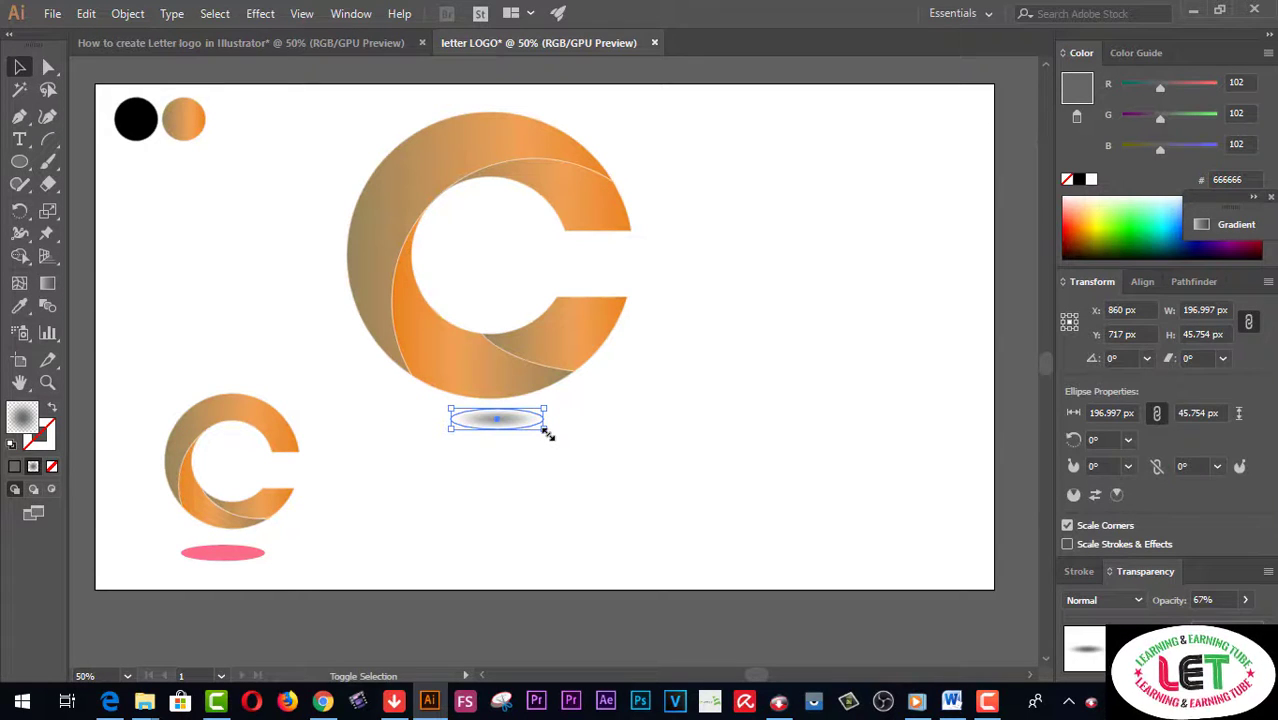
drag(547, 432, 557, 432)
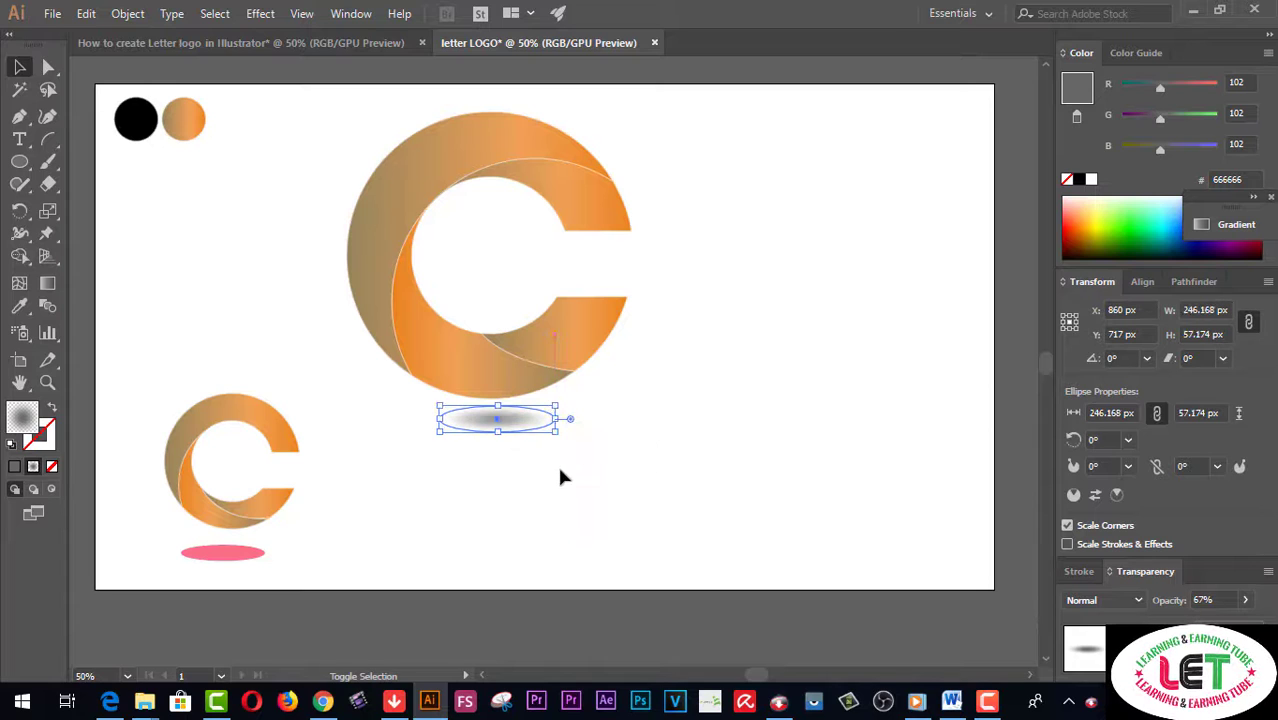
click(558, 479)
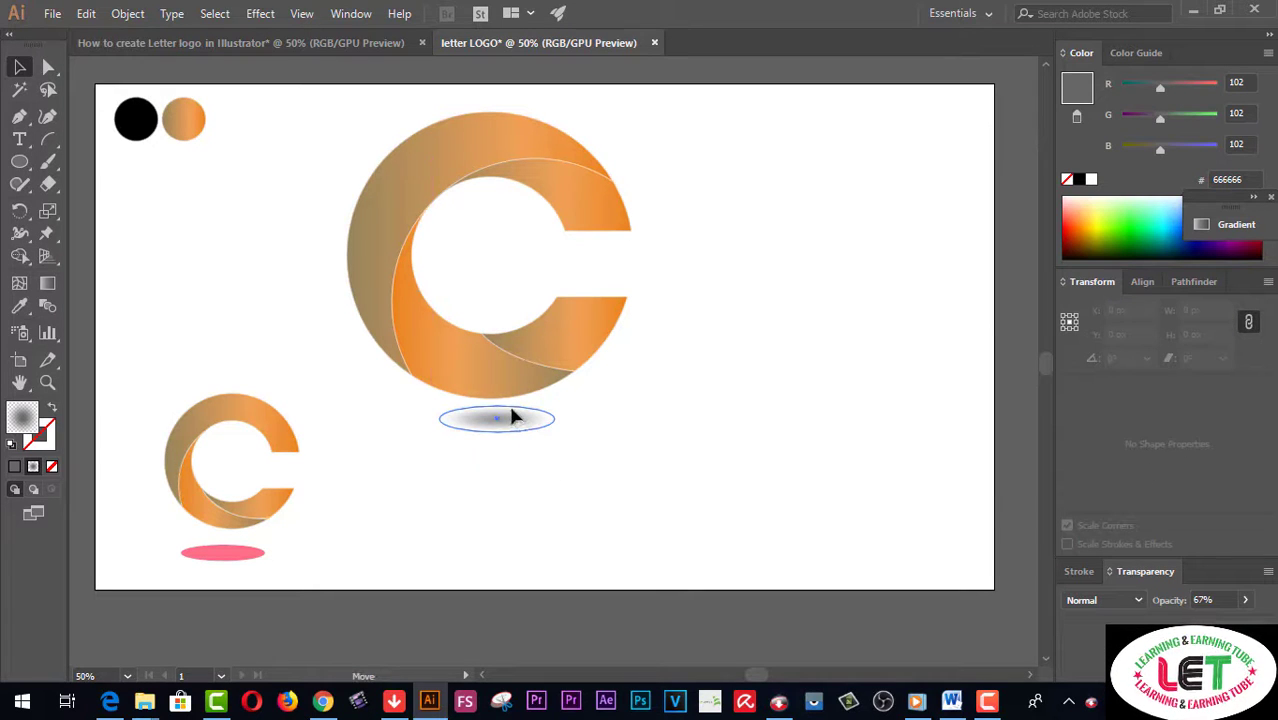
drag(511, 410, 513, 414)
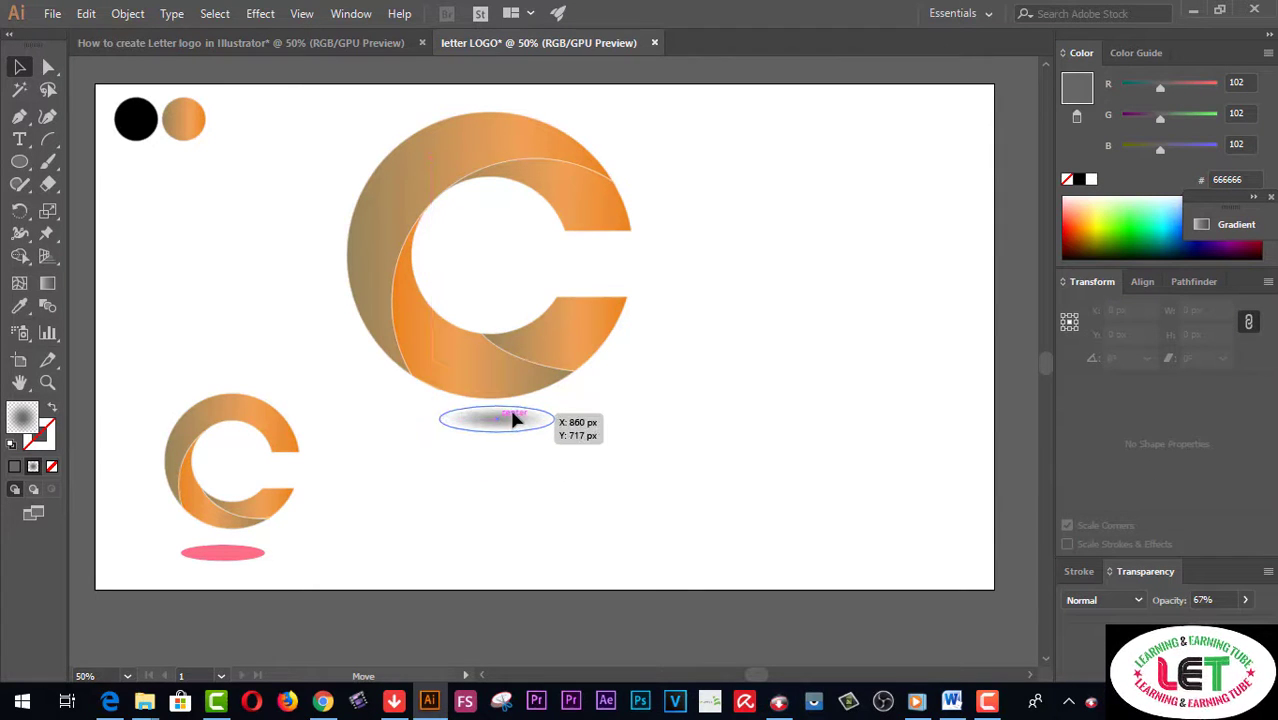
click(513, 418)
click(700, 410)
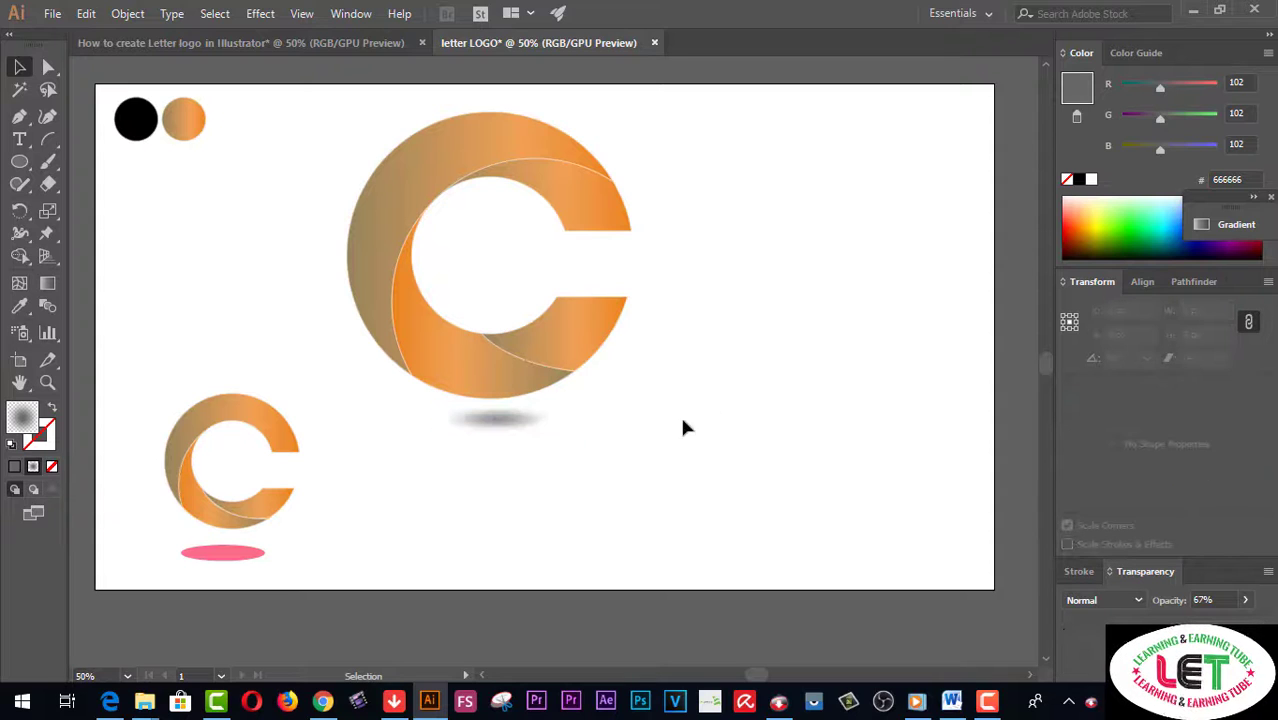
- Move the large C's shadow ellipse slightly up to Y 712 px, enlarge it a little, and deselect it
click(555, 430)
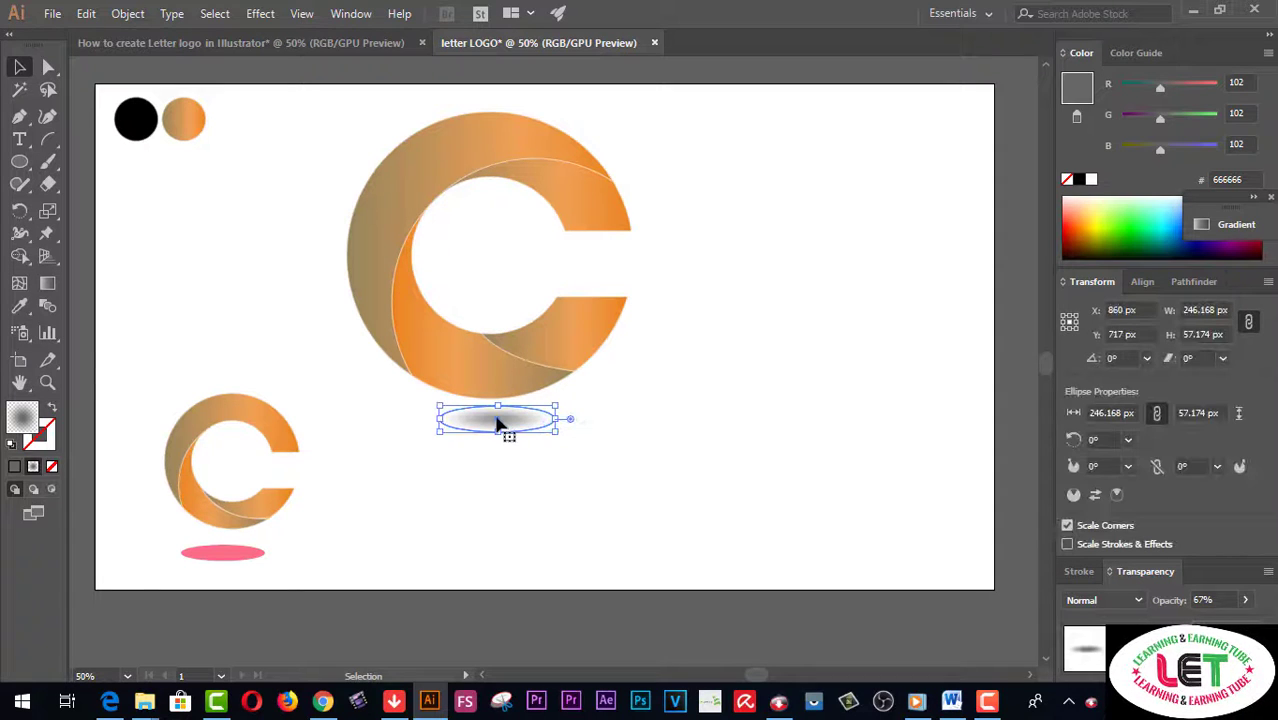
drag(500, 425, 500, 422)
click(505, 472)
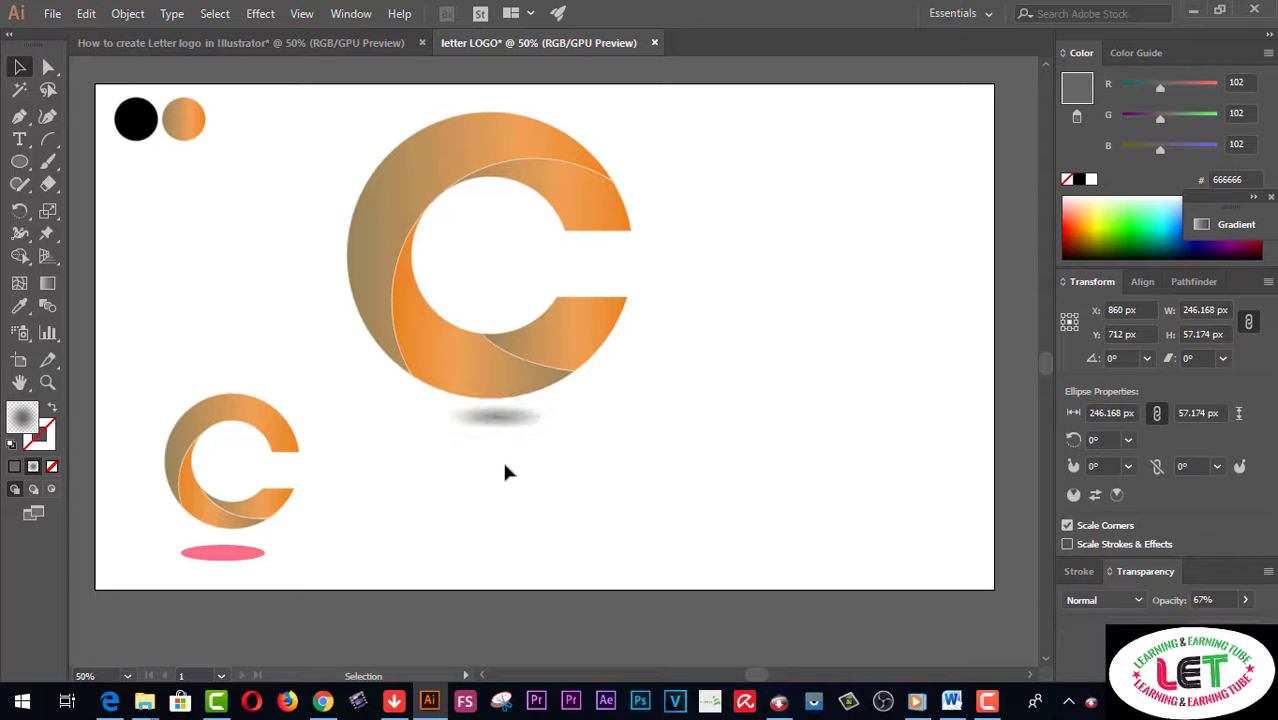
click(508, 424)
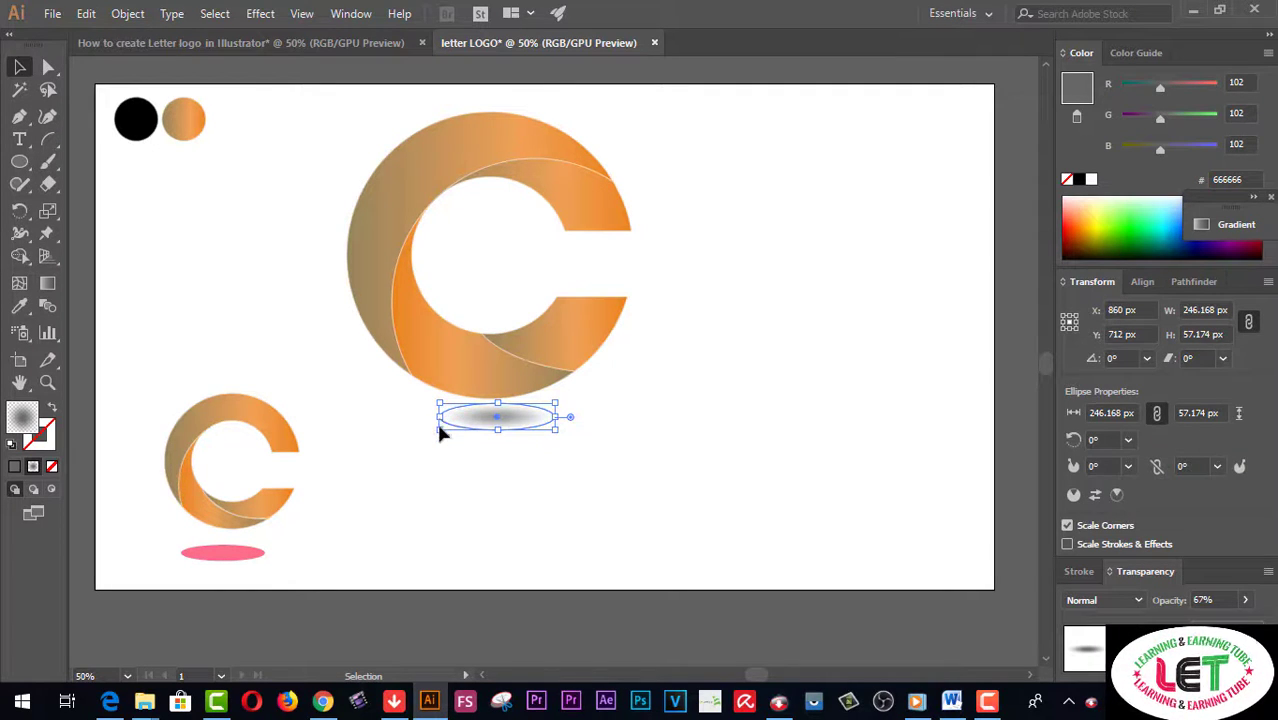
drag(437, 433, 421, 435)
click(510, 449)
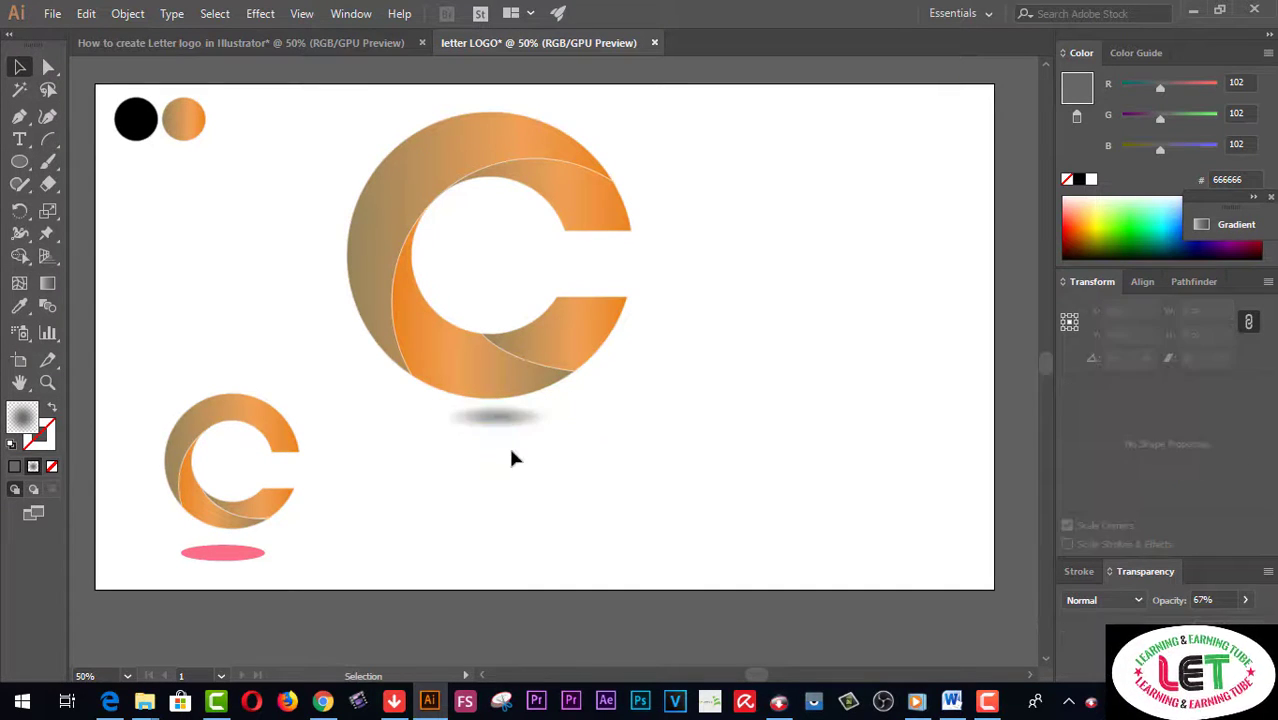
- Switch to Chrome and look through the learning & earning tube channel's home page on YouTube, including its uploads and playlists
click(323, 702)
scroll(1147, 405, up, 6)
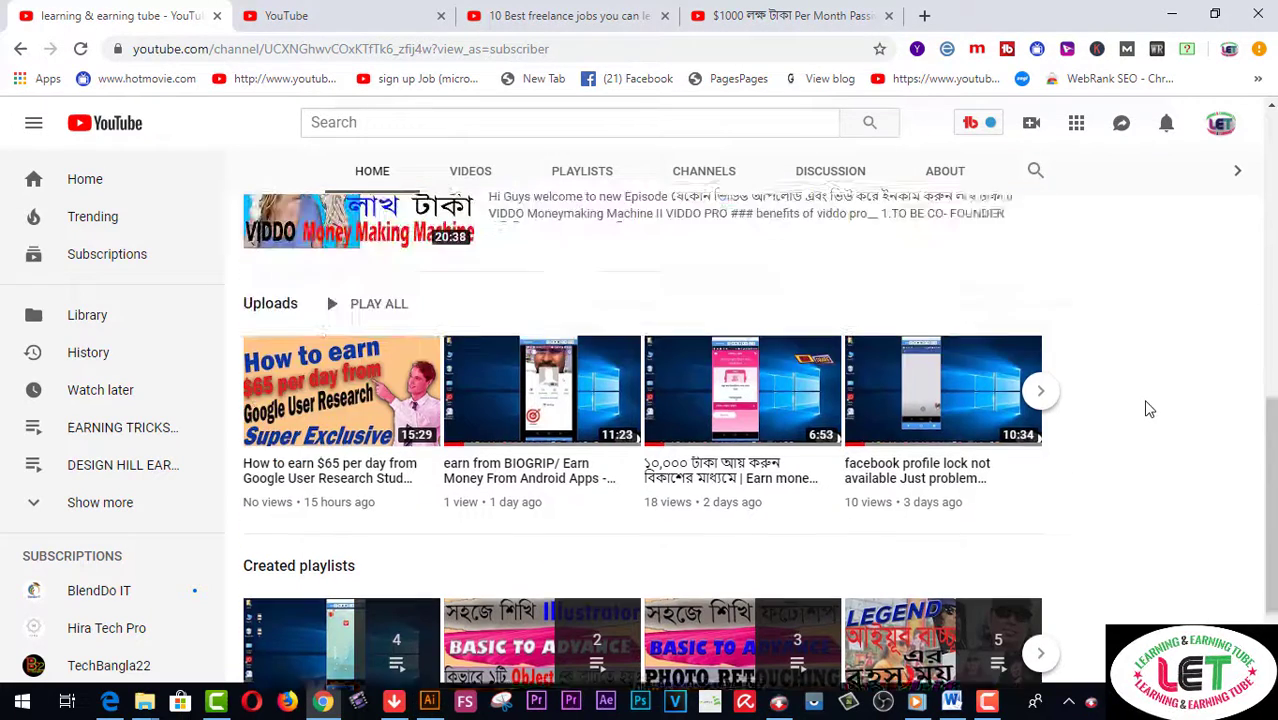
scroll(1147, 408, up, 3)
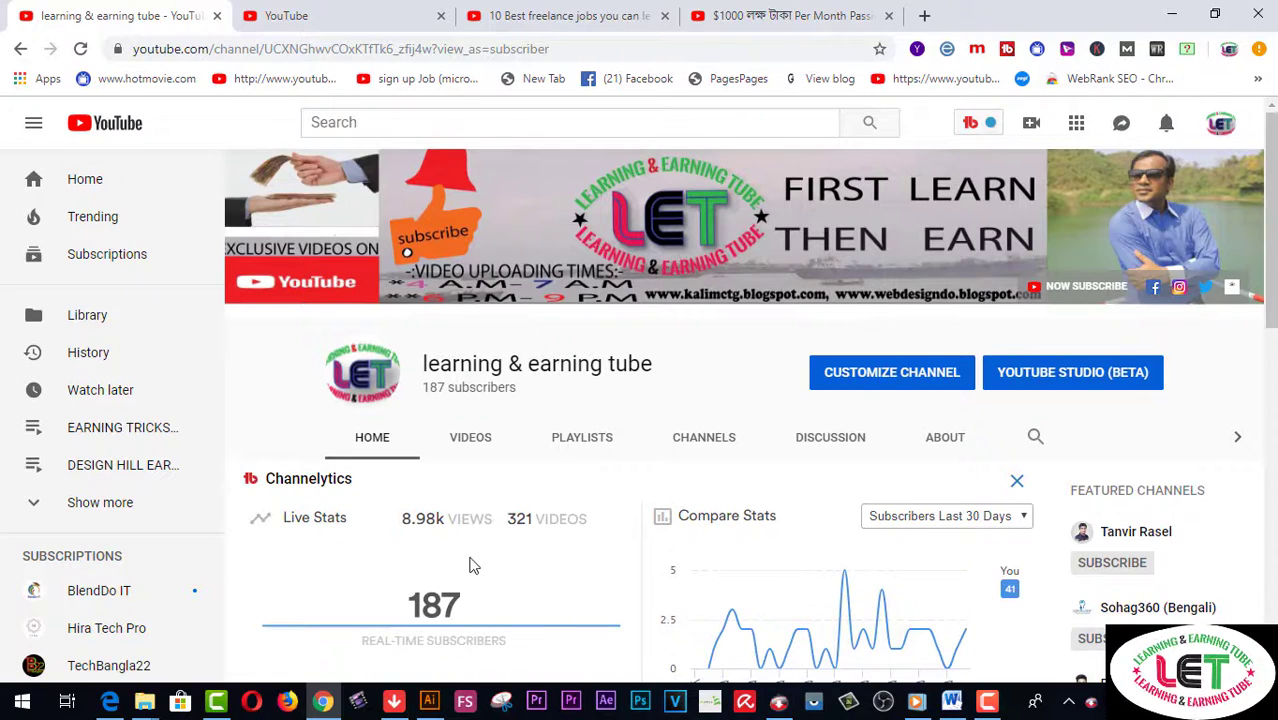
scroll(542, 508, down, 5)
scroll(545, 510, down, 4)
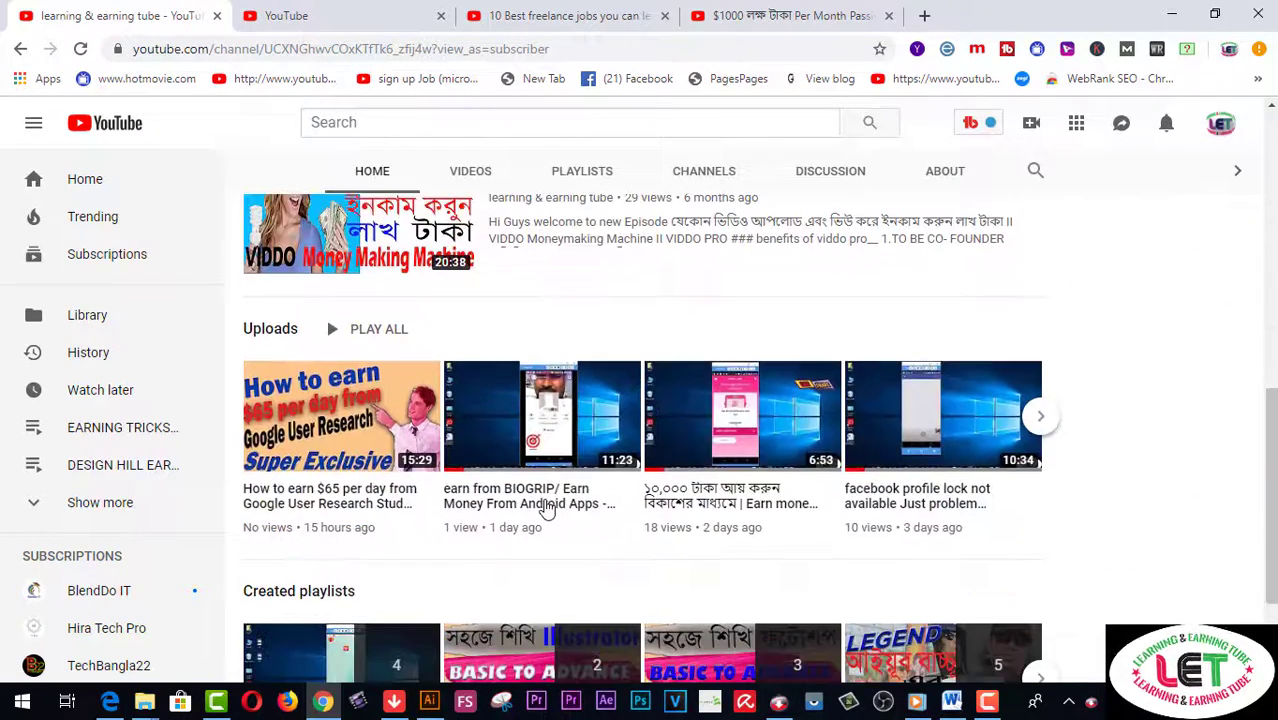
scroll(545, 505, up, 3)
scroll(545, 505, up, 2)
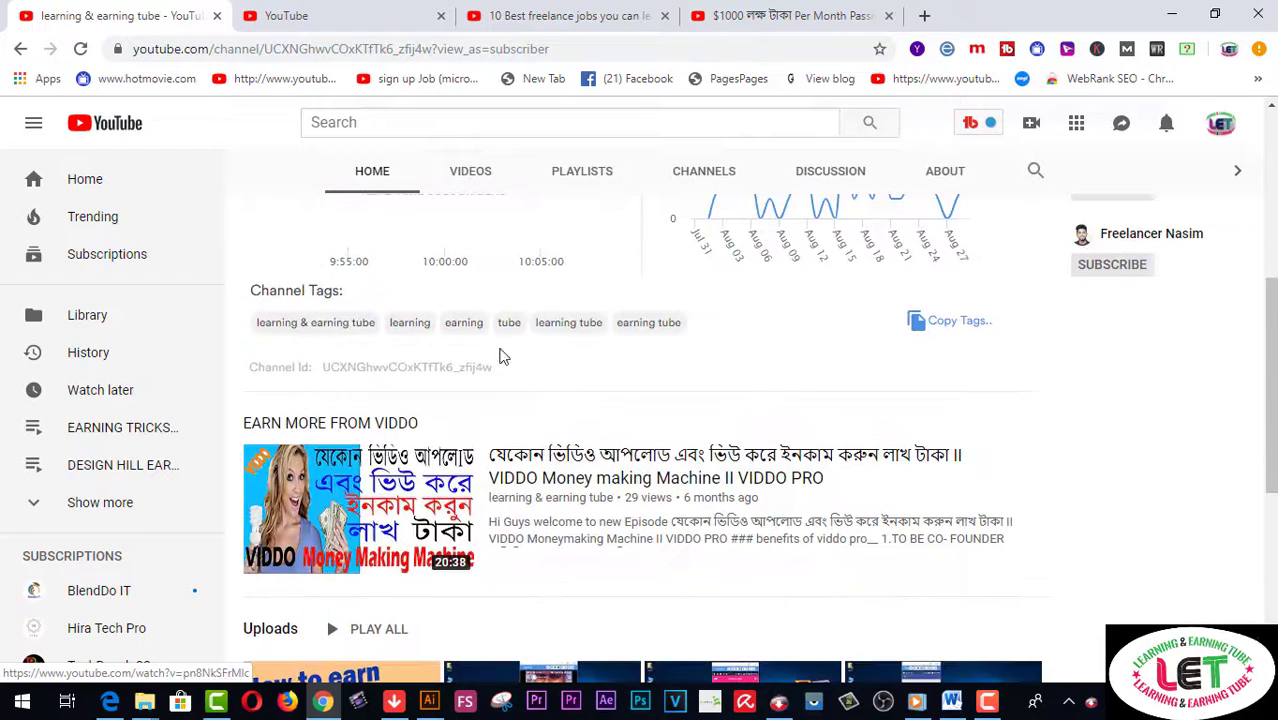
- Browse the channel's full list of uploaded videos, including the logo design and Photoshop tutorials, and return to Illustrator
click(476, 182)
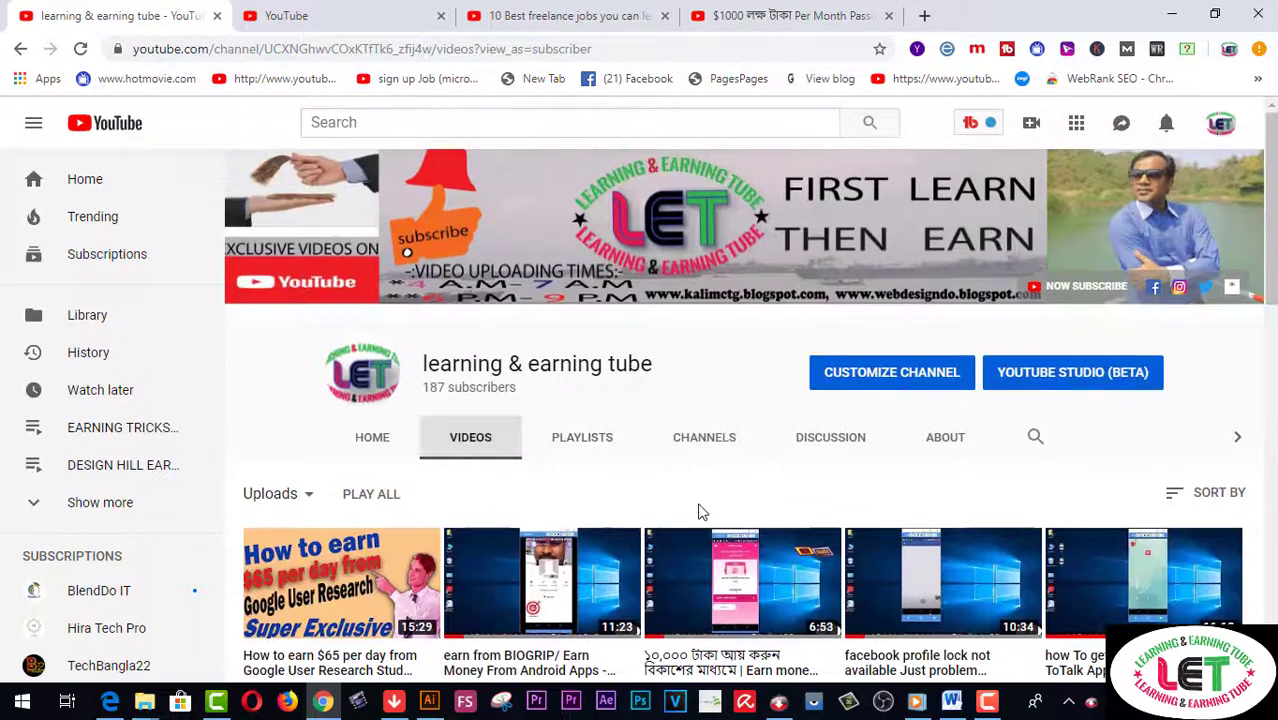
scroll(699, 510, down, 4)
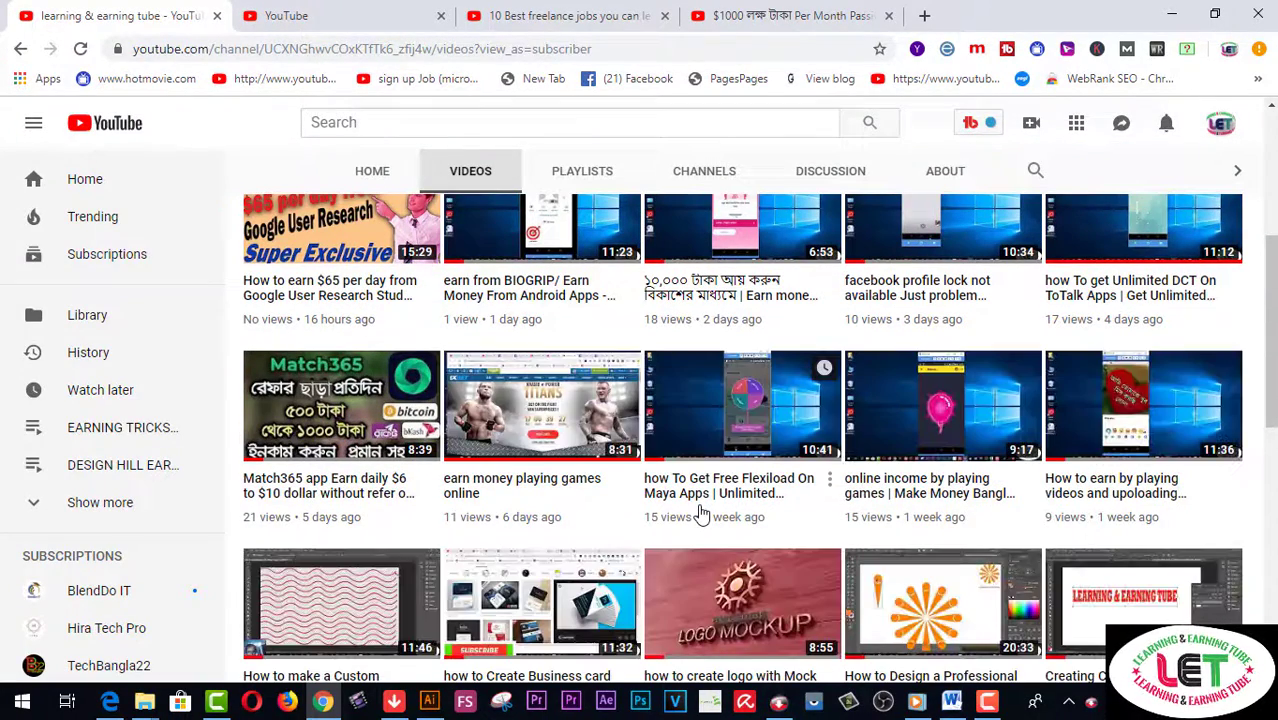
scroll(701, 513, down, 2)
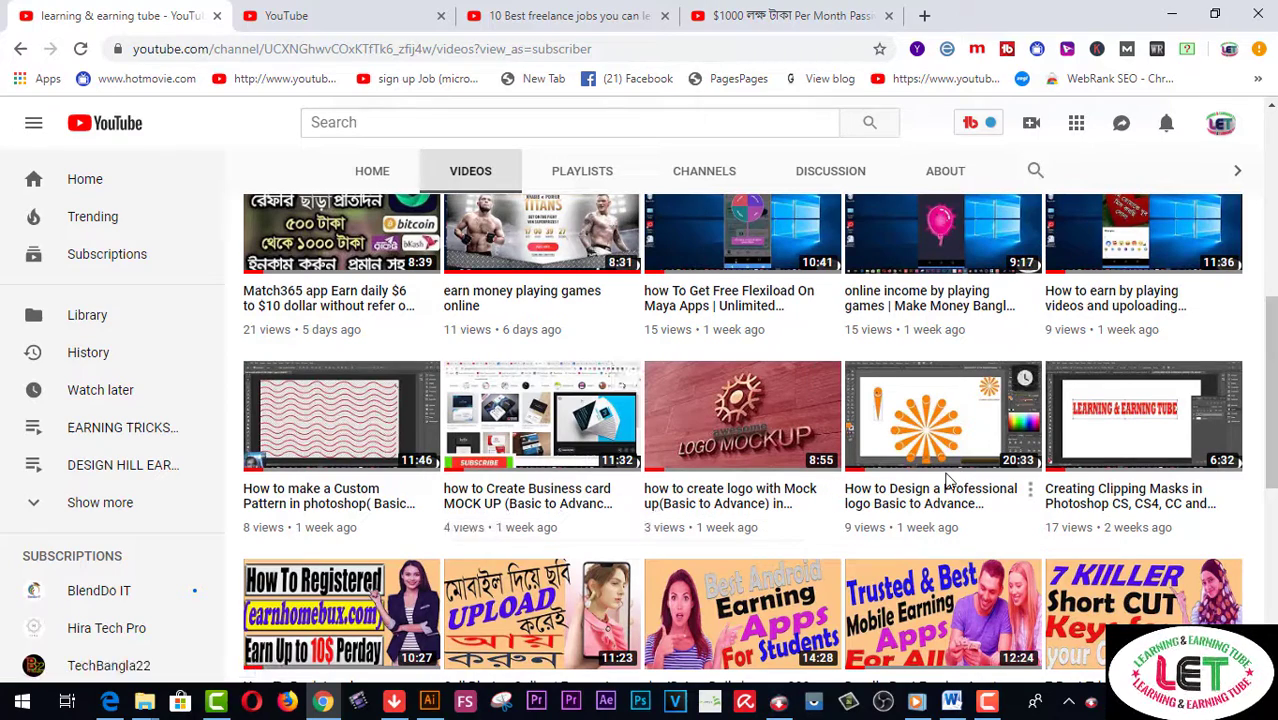
scroll(942, 486, down, 1)
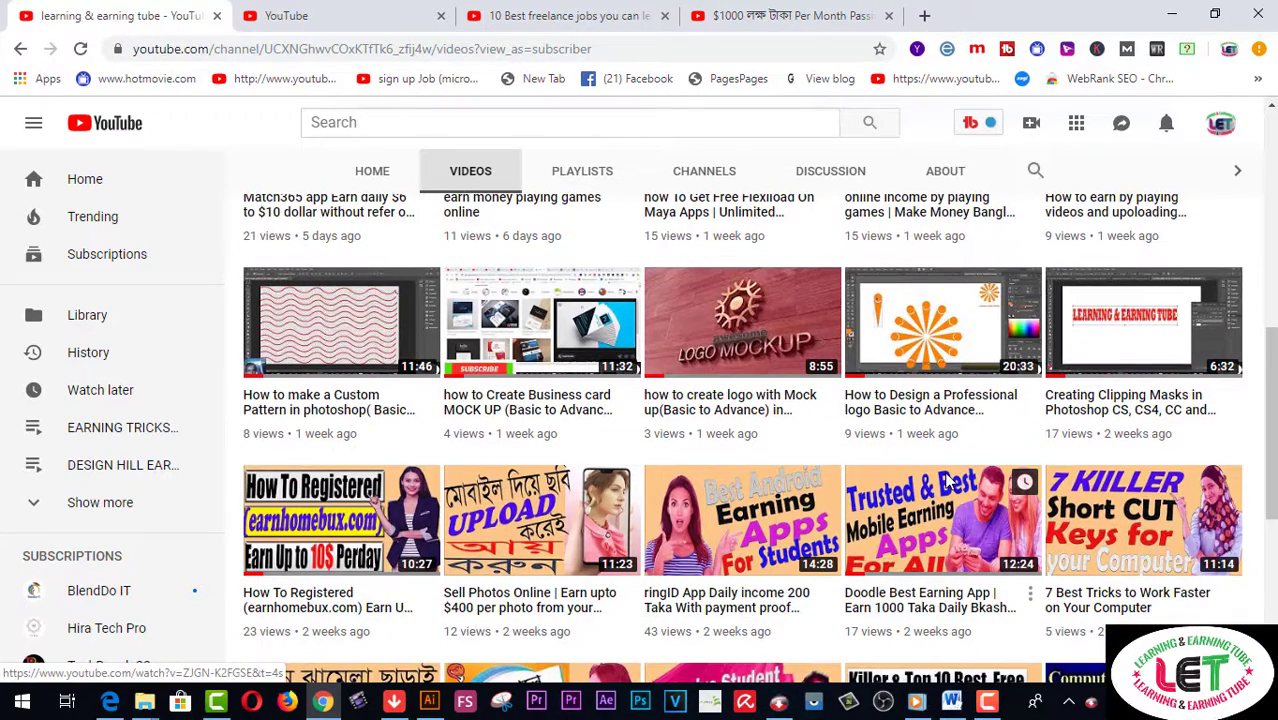
scroll(948, 484, down, 5)
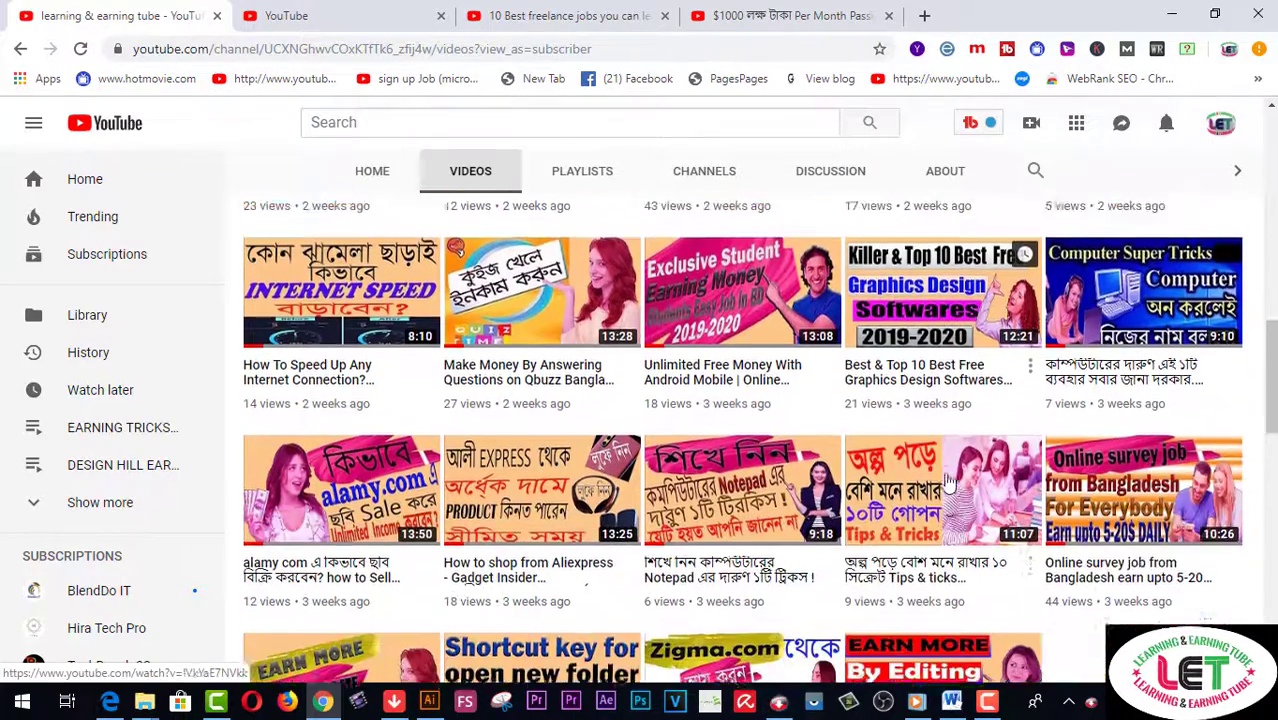
scroll(948, 484, down, 4)
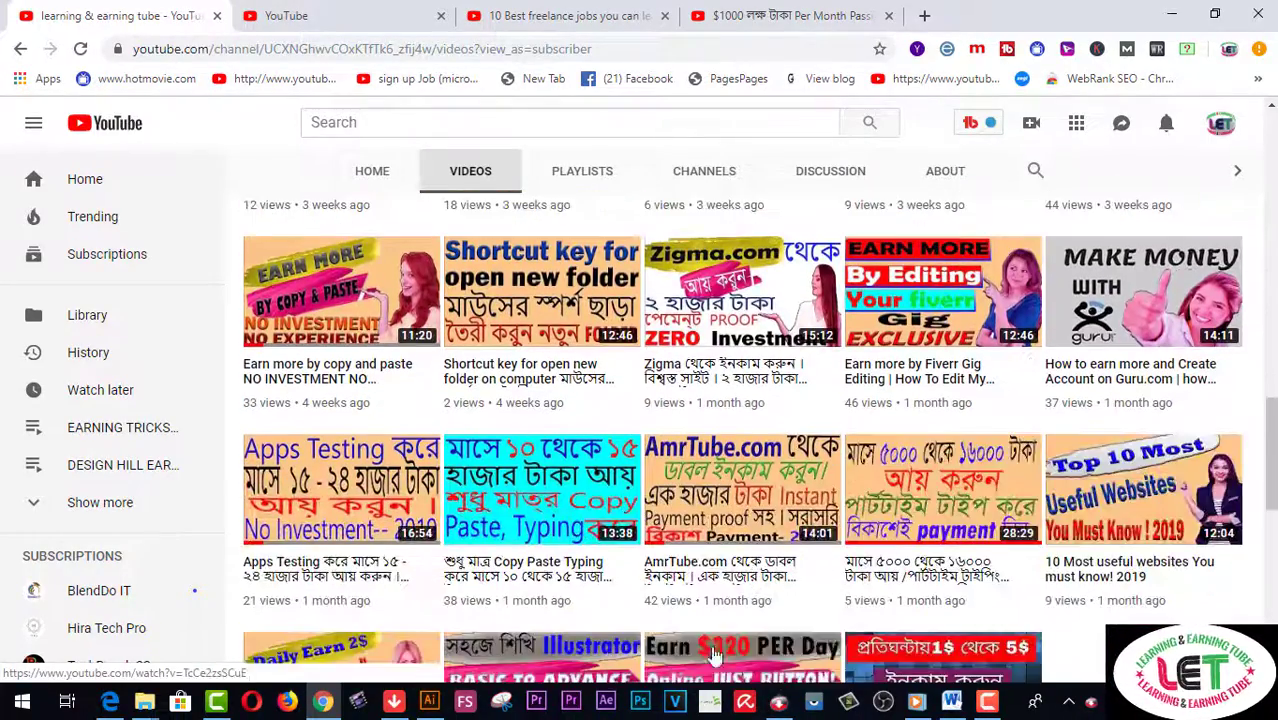
click(429, 703)
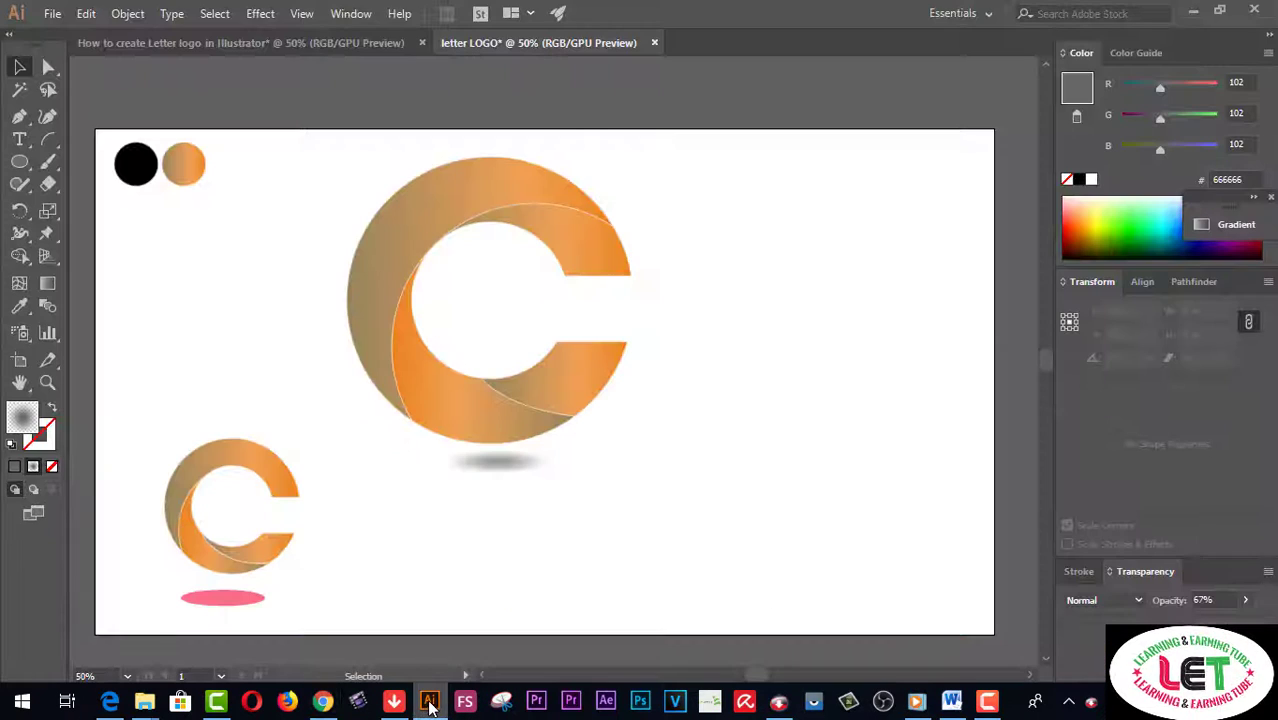